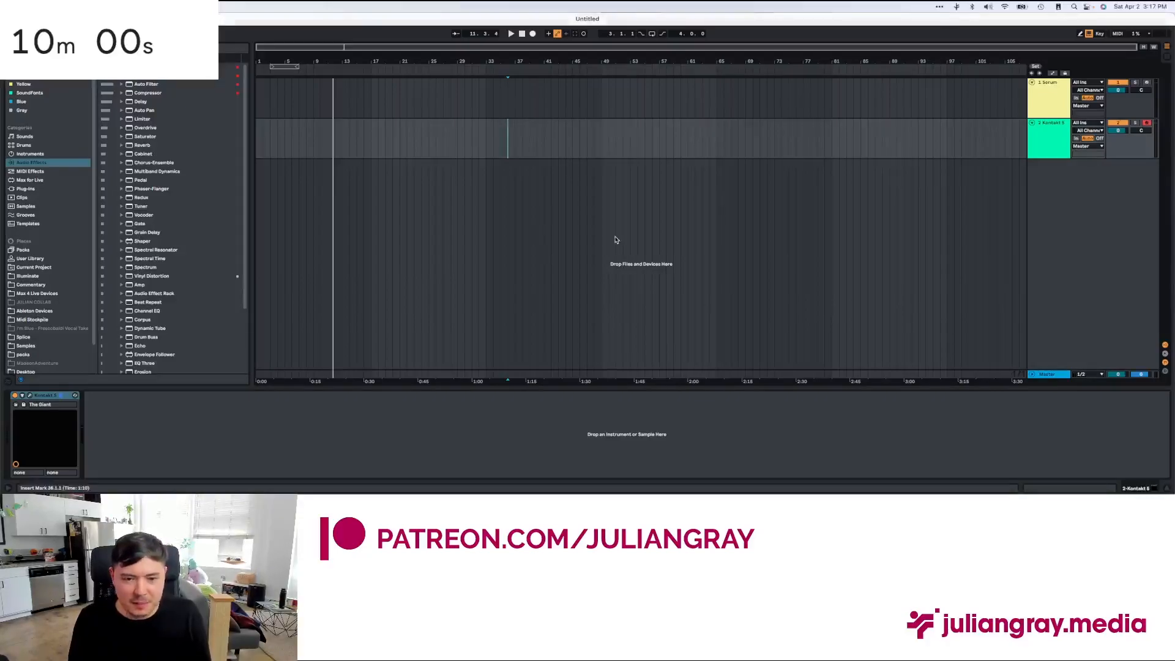
Step: Insert an empty 16-bar MIDI clip at the start of the Serum track
click(1046, 90)
mouse_move(486, 101)
mouse_down()
mouse_move(257, 97)
mouse_move(370, 98)
mouse_up()
right_click(278, 86)
click(278, 86)
right_click(352, 97)
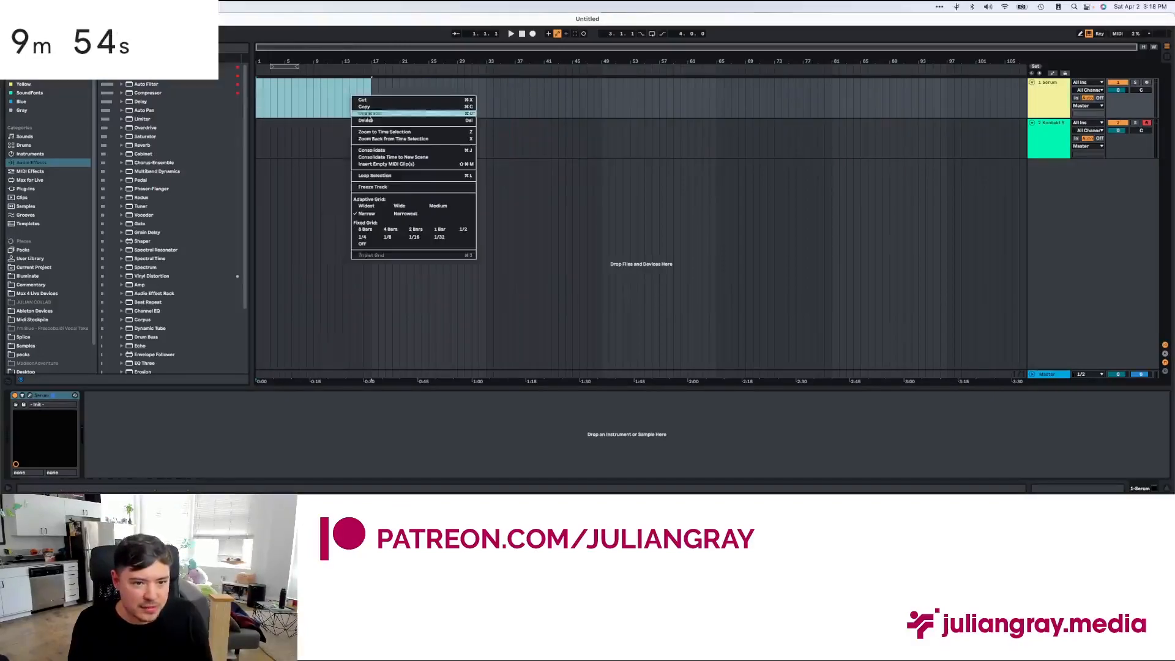
click(372, 164)
Step: Enlarge the clip's note editor and draw one F0 note spanning the full 16 bars
drag(306, 265, 312, 130)
scroll(245, 360, down, 6)
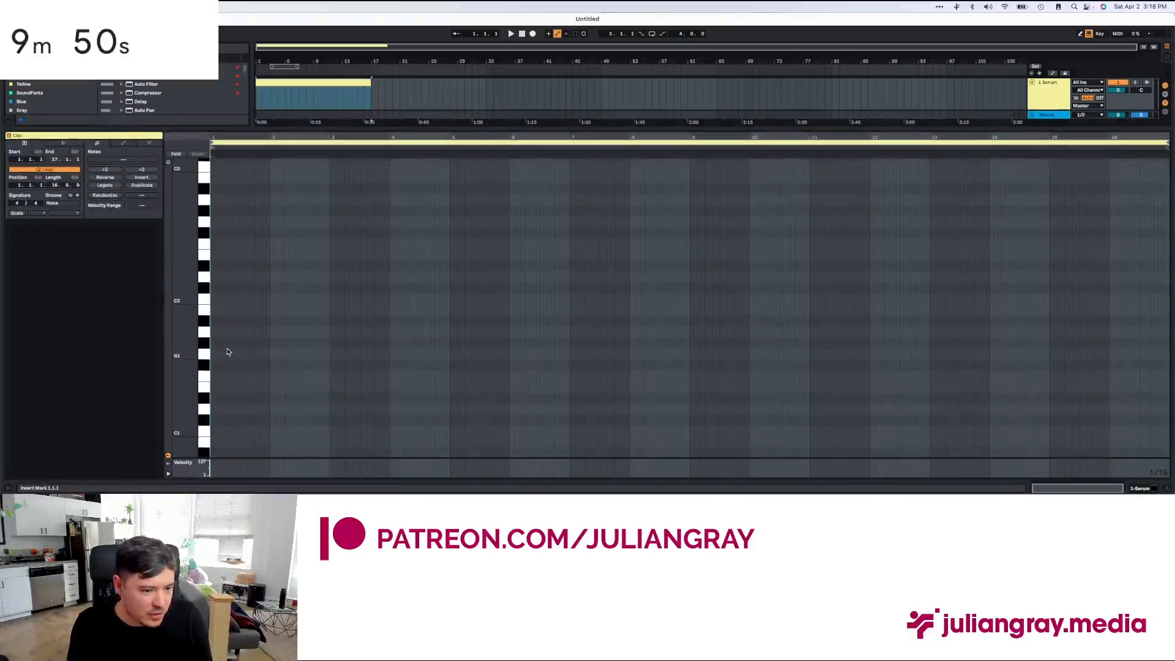
scroll(214, 369, down, 6)
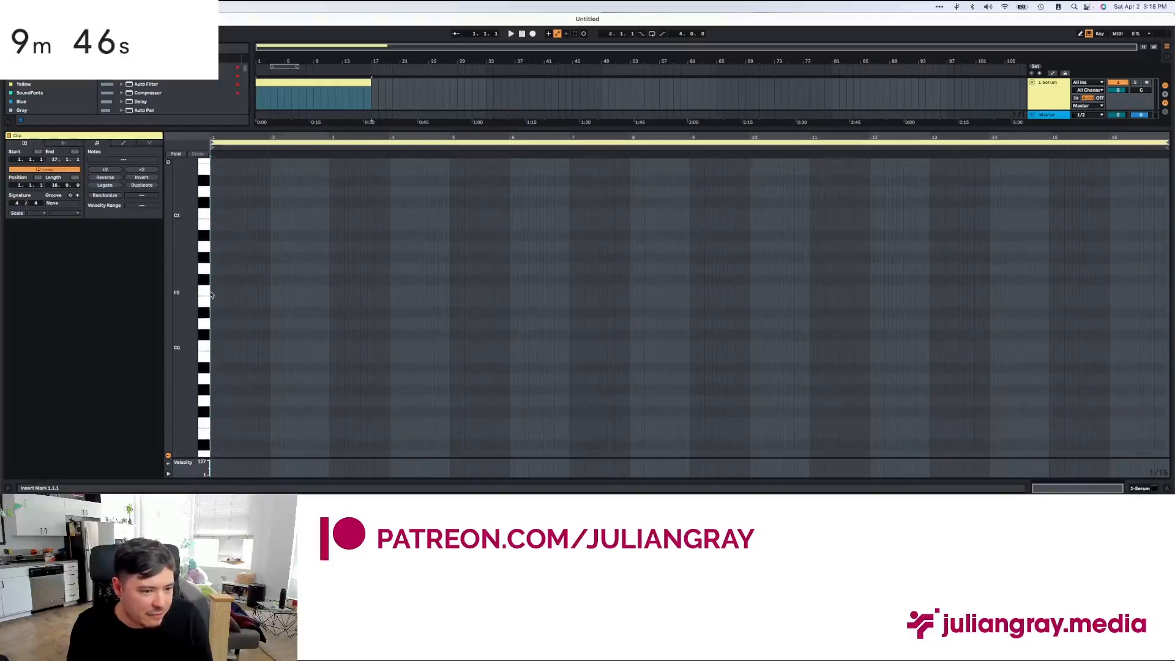
click(210, 294)
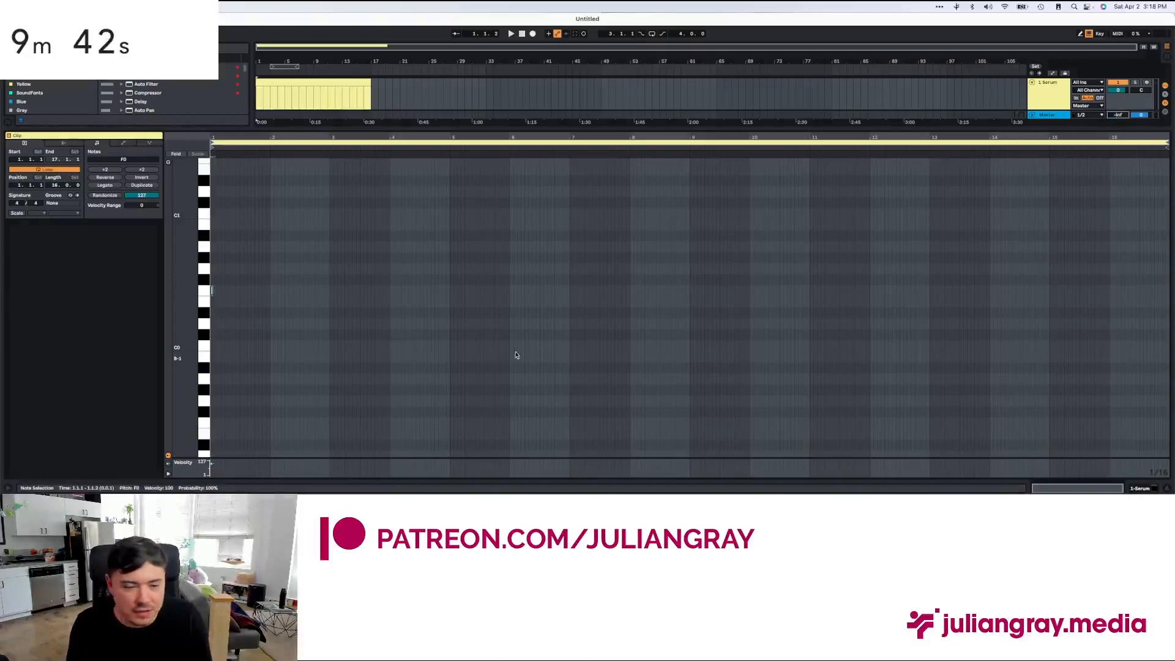
drag(212, 291, 1166, 294)
click(1103, 347)
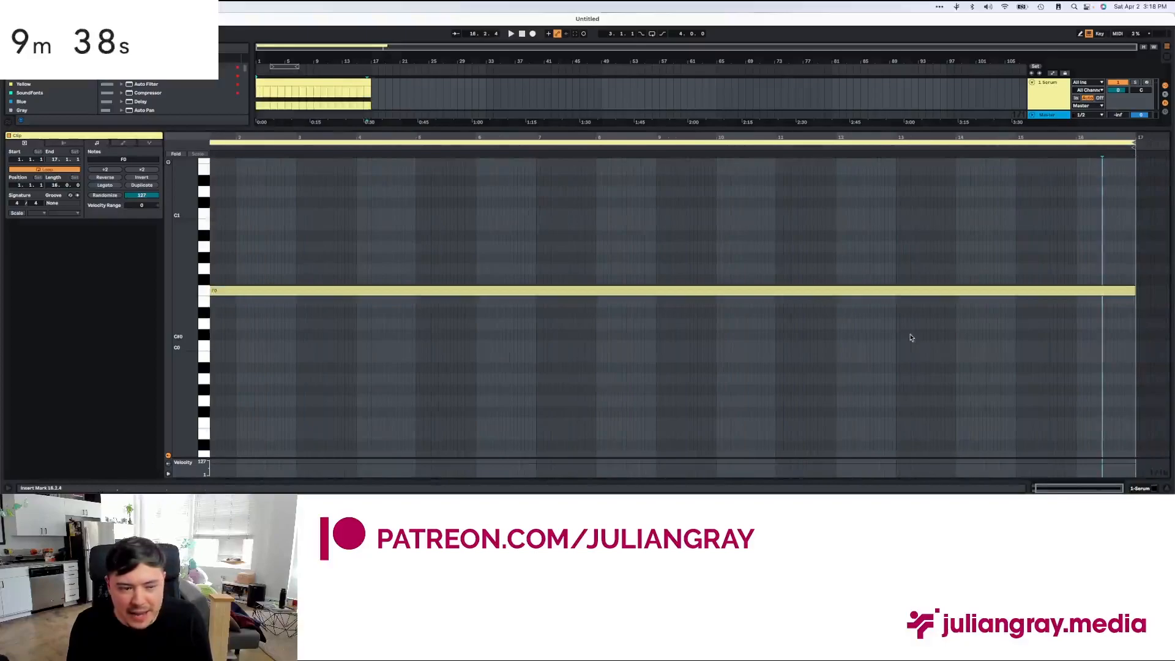
scroll(910, 336, left, 2)
Step: Play the clip, add an EQ Eight after Serum and view its enlarged spectrum
click(1140, 488)
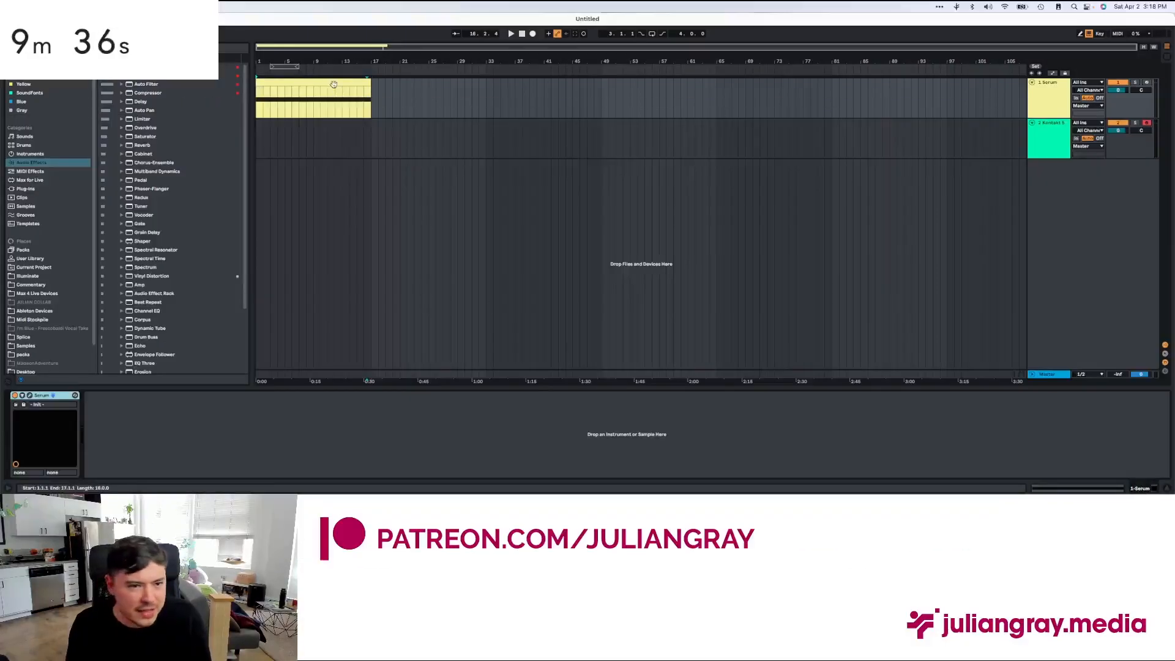
click(334, 82)
key(space)
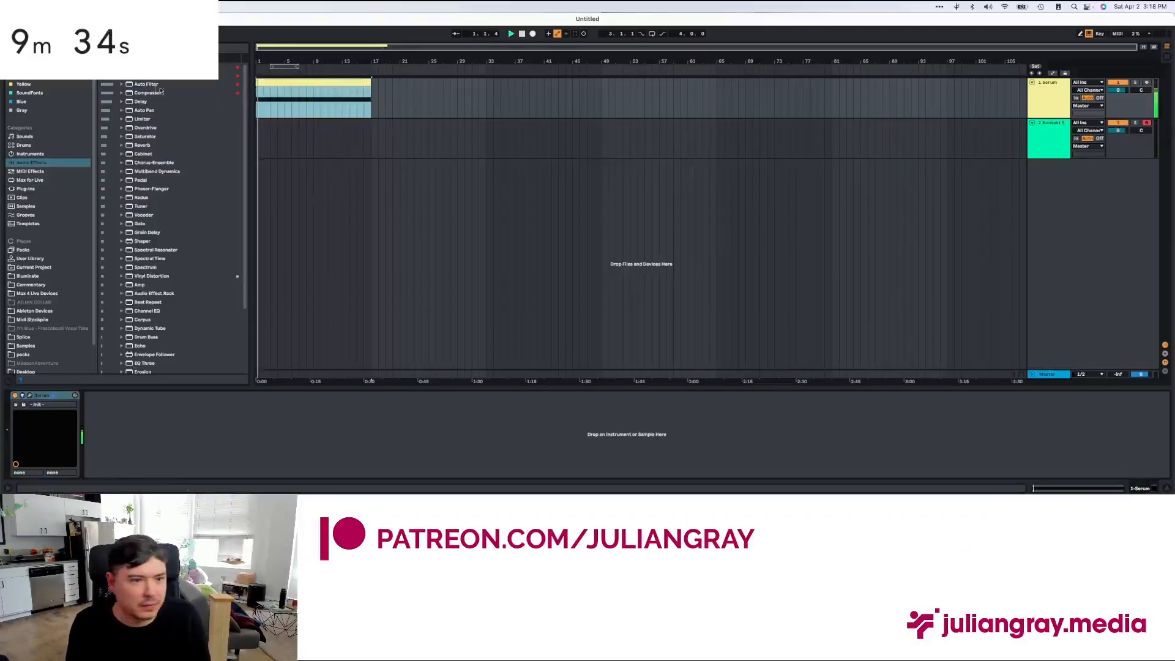
double_click(153, 68)
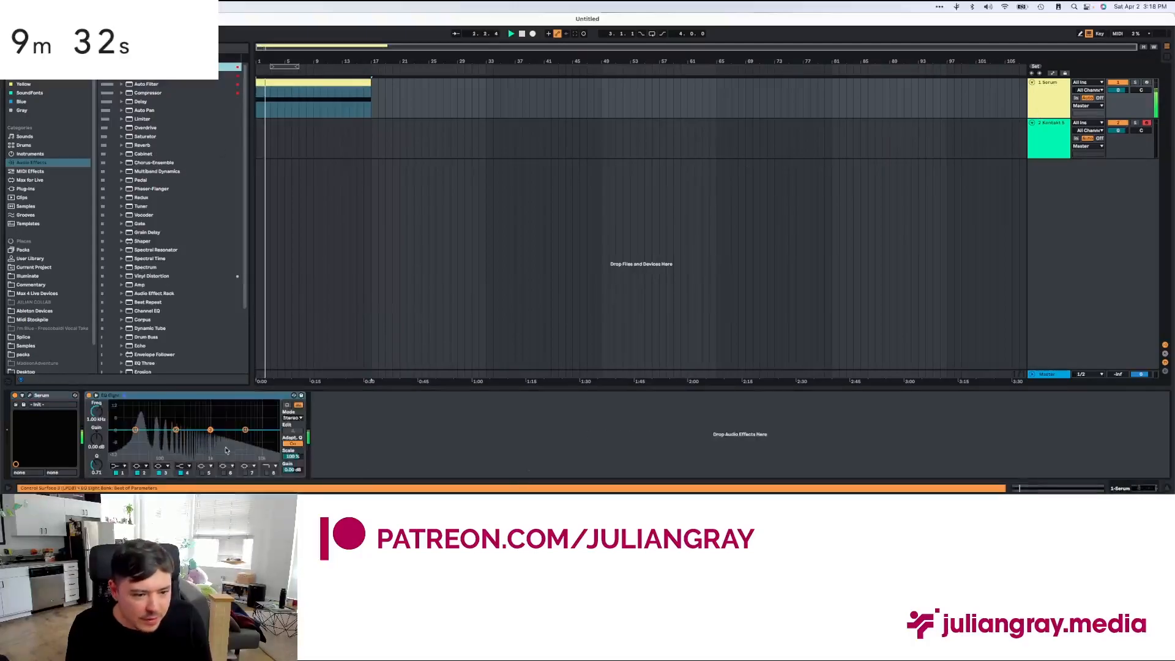
double_click(142, 417)
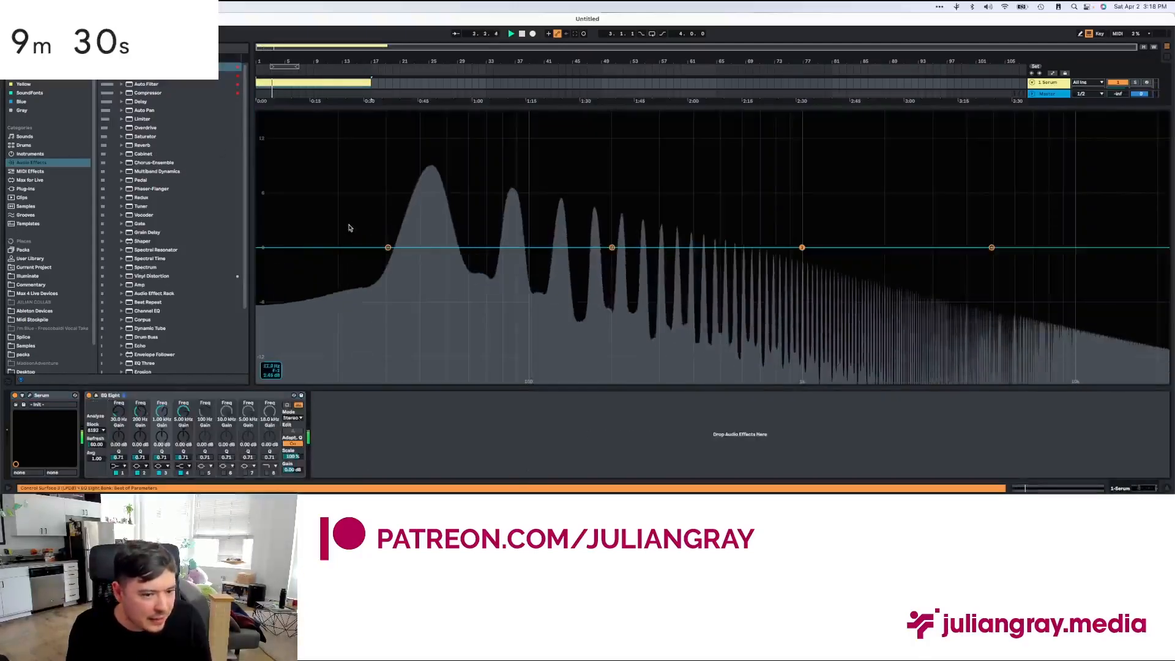
double_click(432, 175)
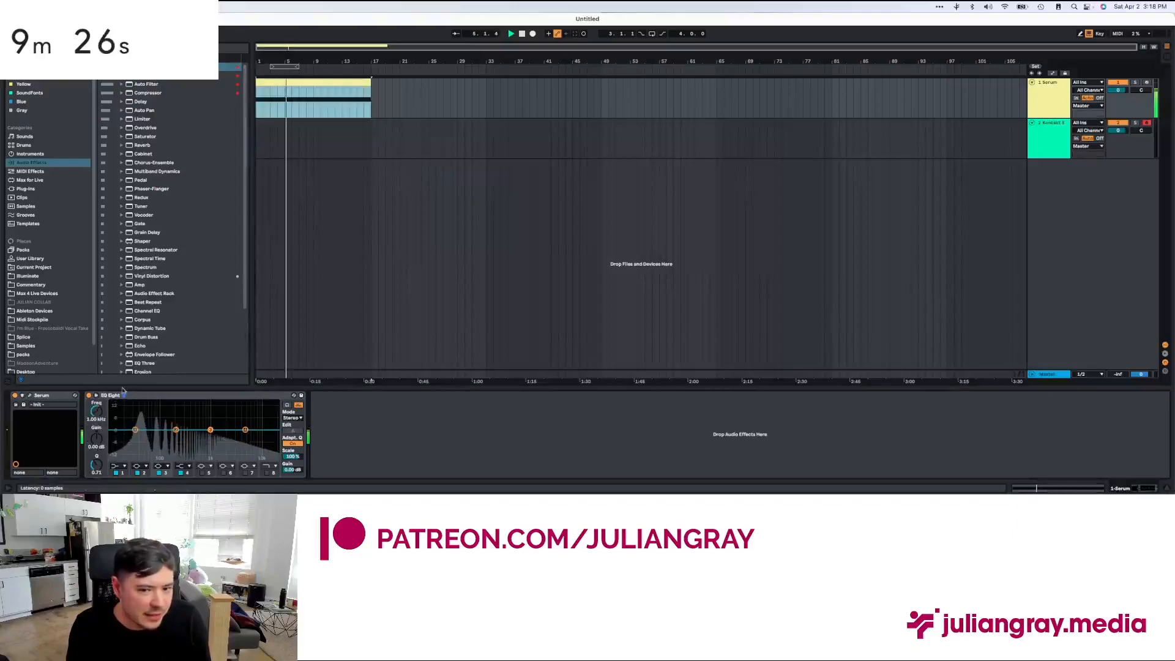
Step: Open Serum, load the Basic Shapes wavetable in oscillator A and move its wavetable position to the triangle shape
click(30, 396)
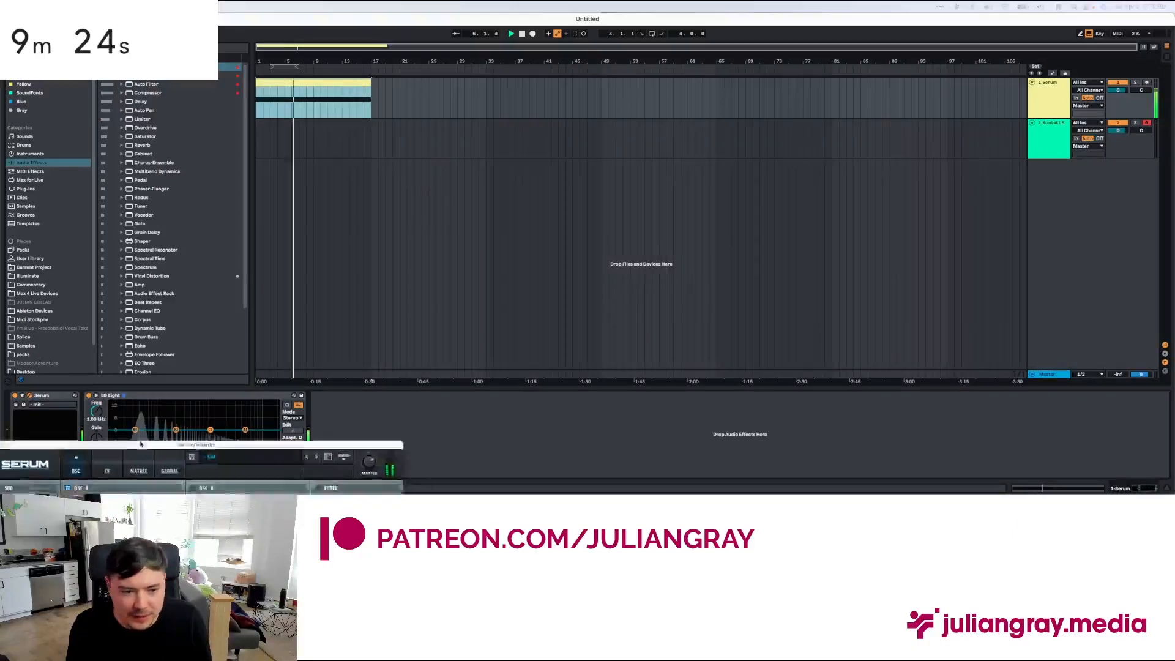
drag(145, 454, 558, 44)
click(538, 100)
mouse_move(517, 112)
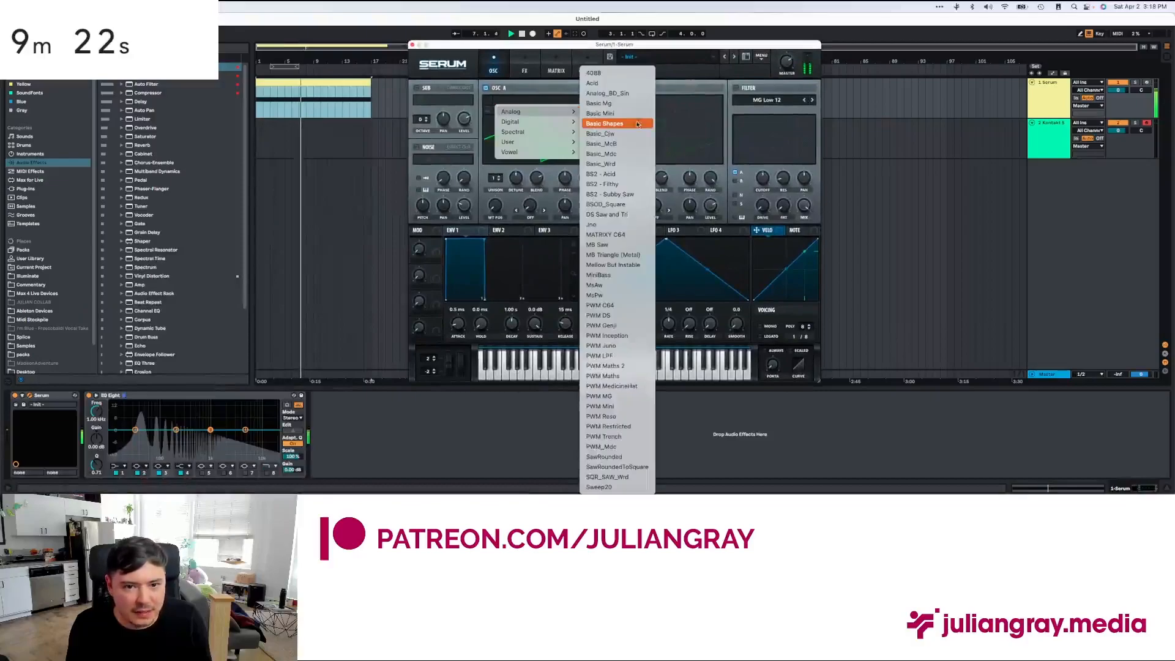
click(645, 125)
drag(495, 205, 513, 181)
Step: Enable Serum's MG Low 12 filter with the cutoff at about 211 Hz, closing the plug-in and stopping playback
click(737, 88)
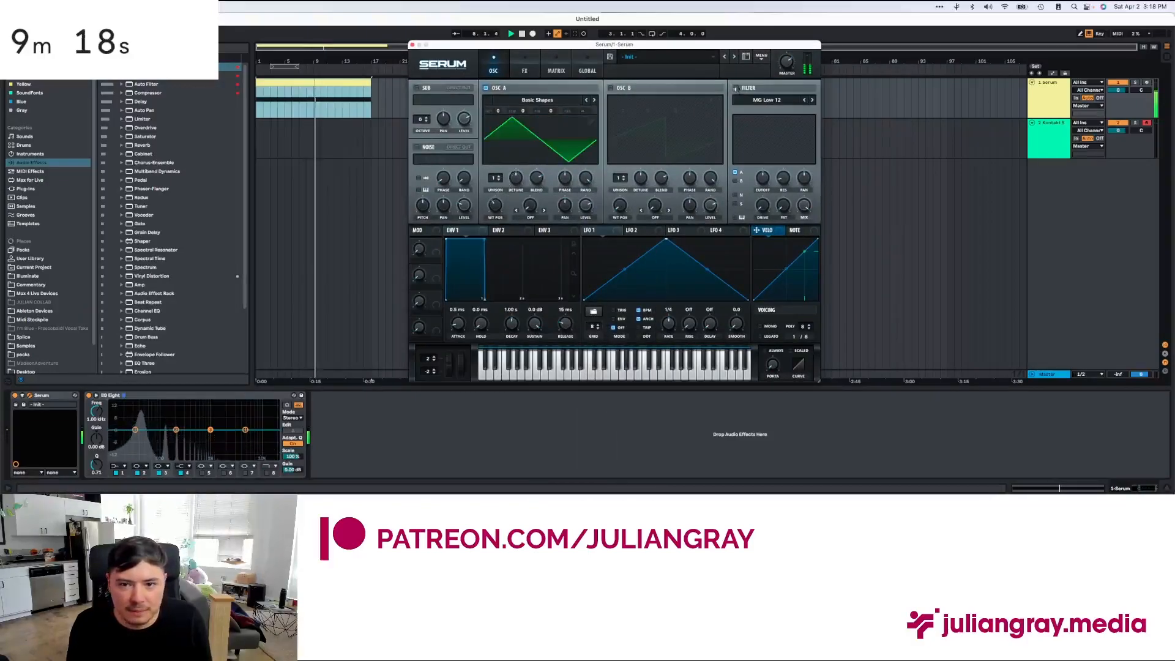
drag(763, 179, 763, 186)
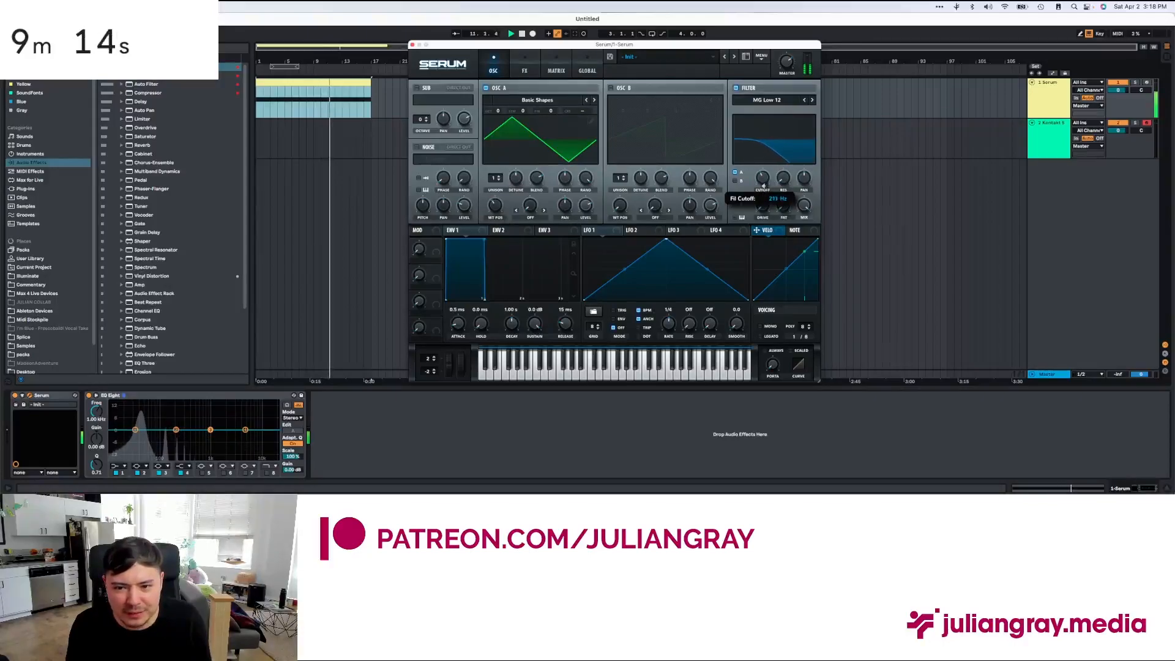
click(413, 44)
key(space)
Step: Rename the Serum track as Sub and duplicate it
key(super+r)
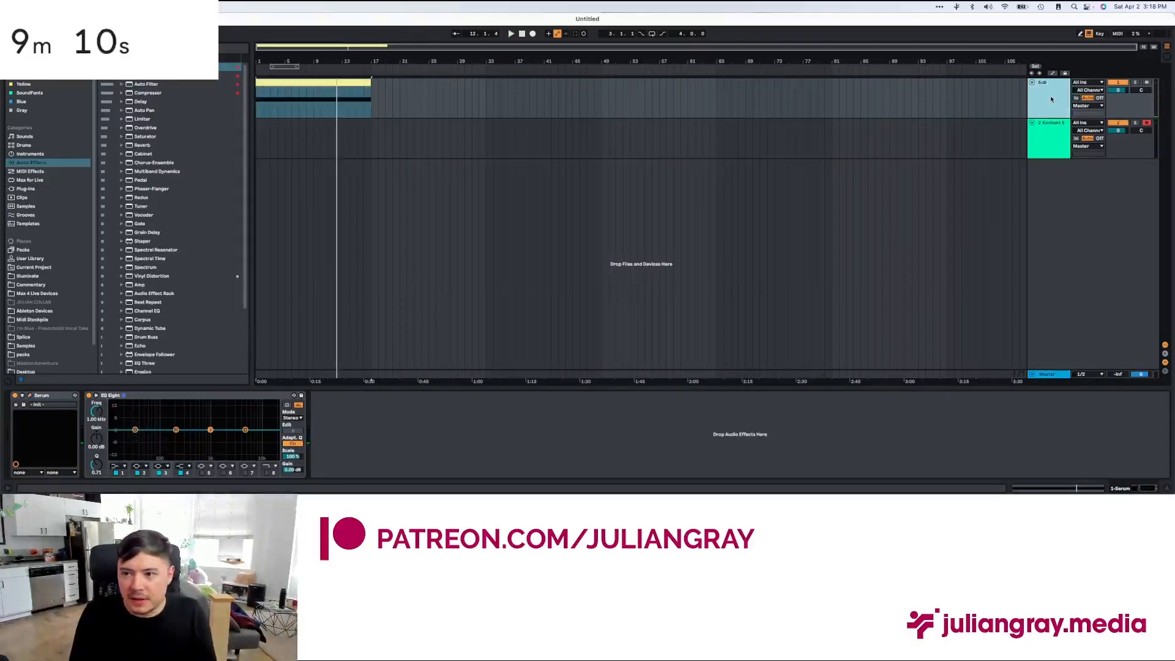
key(super+d)
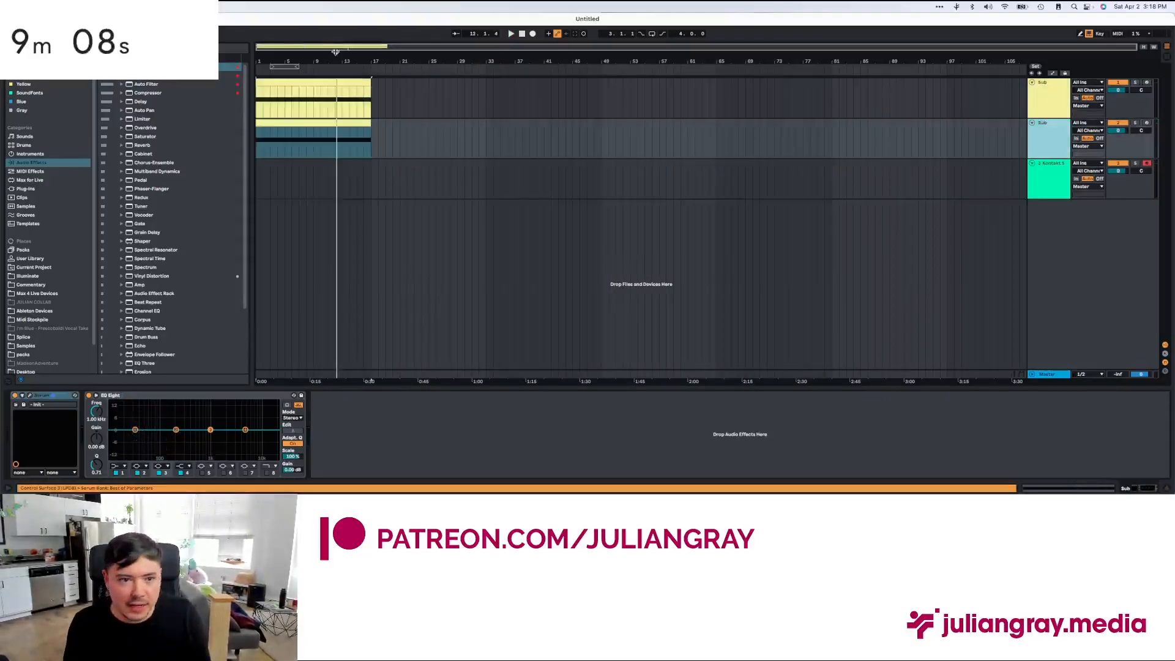
Step: Raise the note in the duplicated Sub track's clip by one octave
double_click(341, 132)
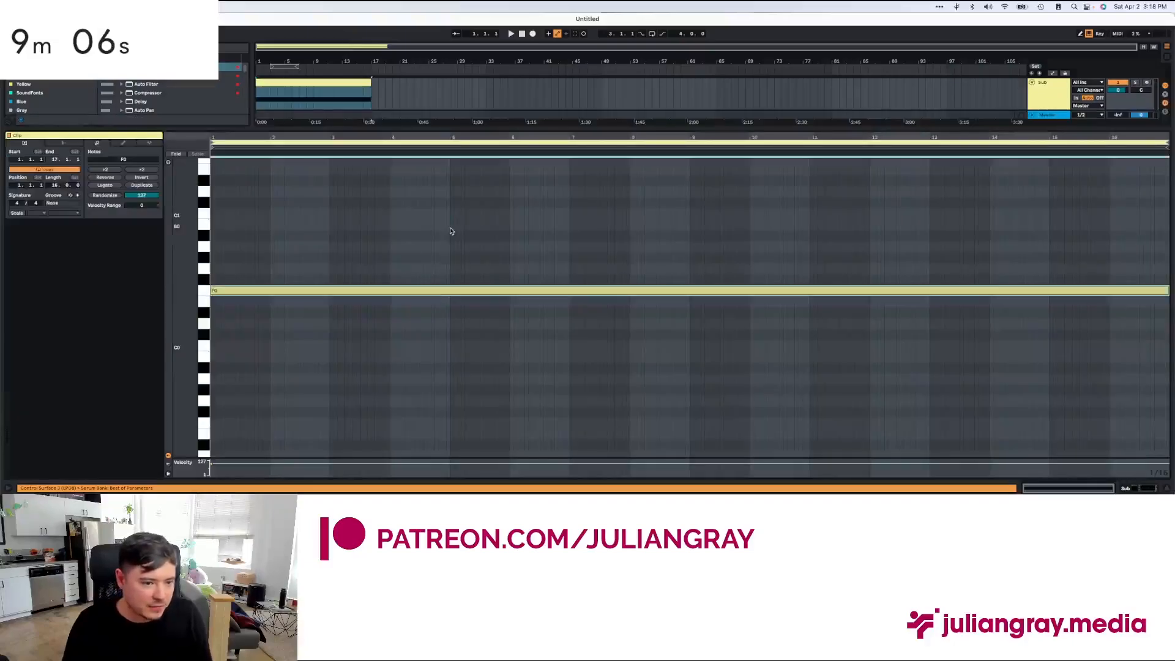
key(shift+Up)
click(1146, 488)
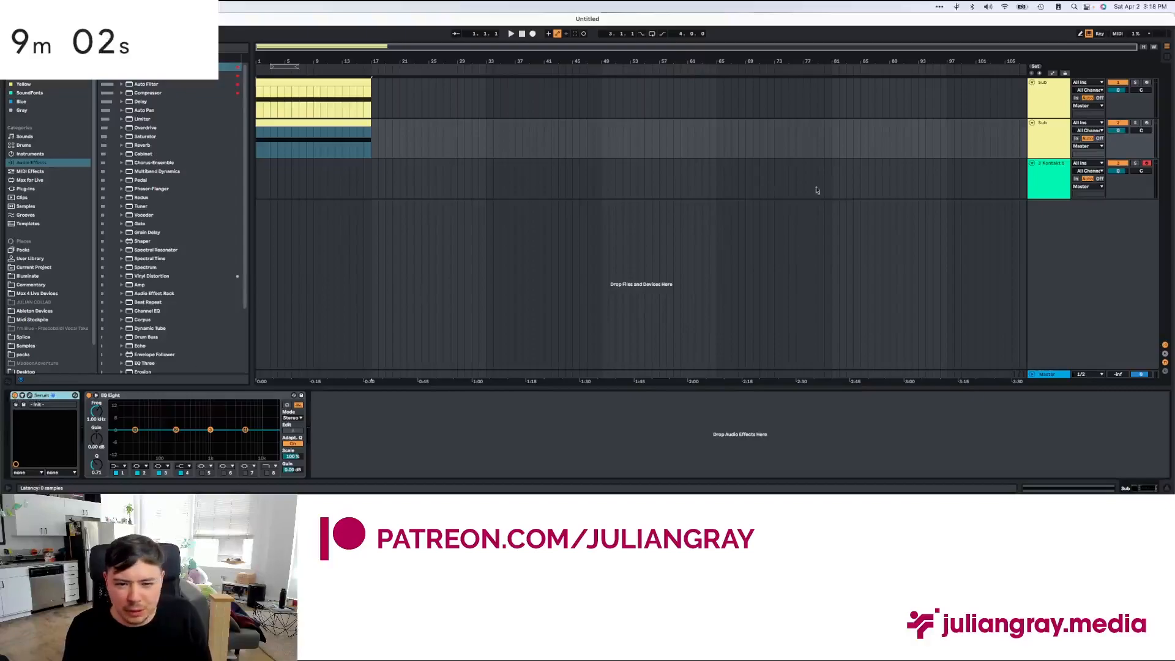
Step: Open the duplicated track's Serum and move oscillator A's wavetable position to the saw shape
click(29, 395)
drag(243, 342, 655, 84)
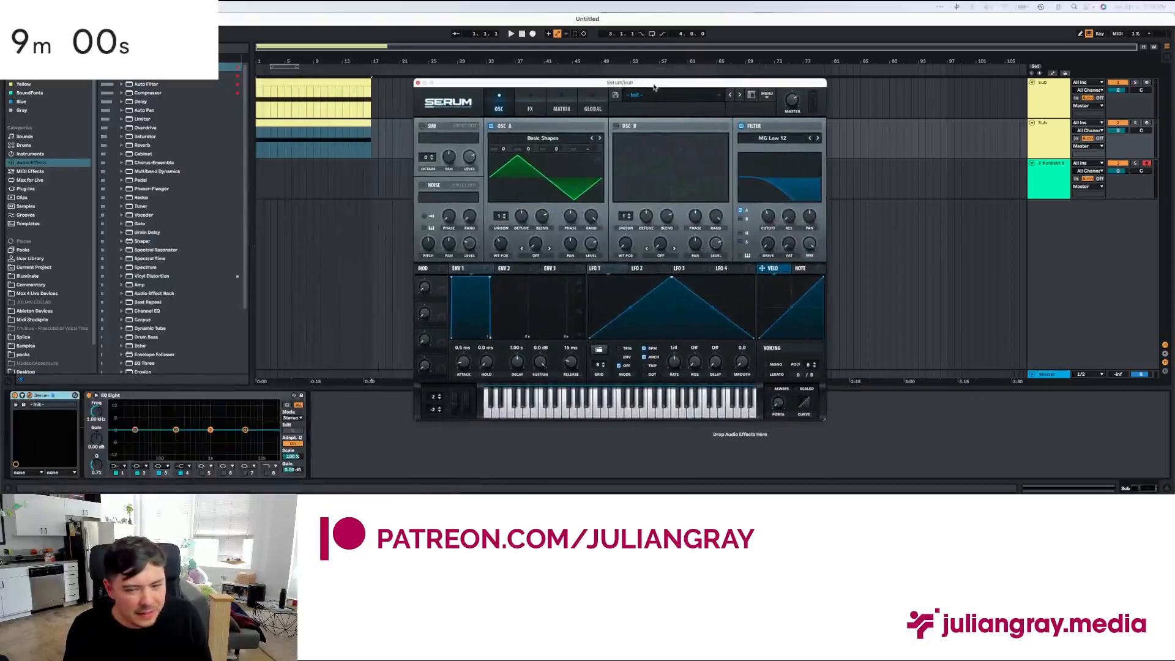
drag(503, 244, 502, 252)
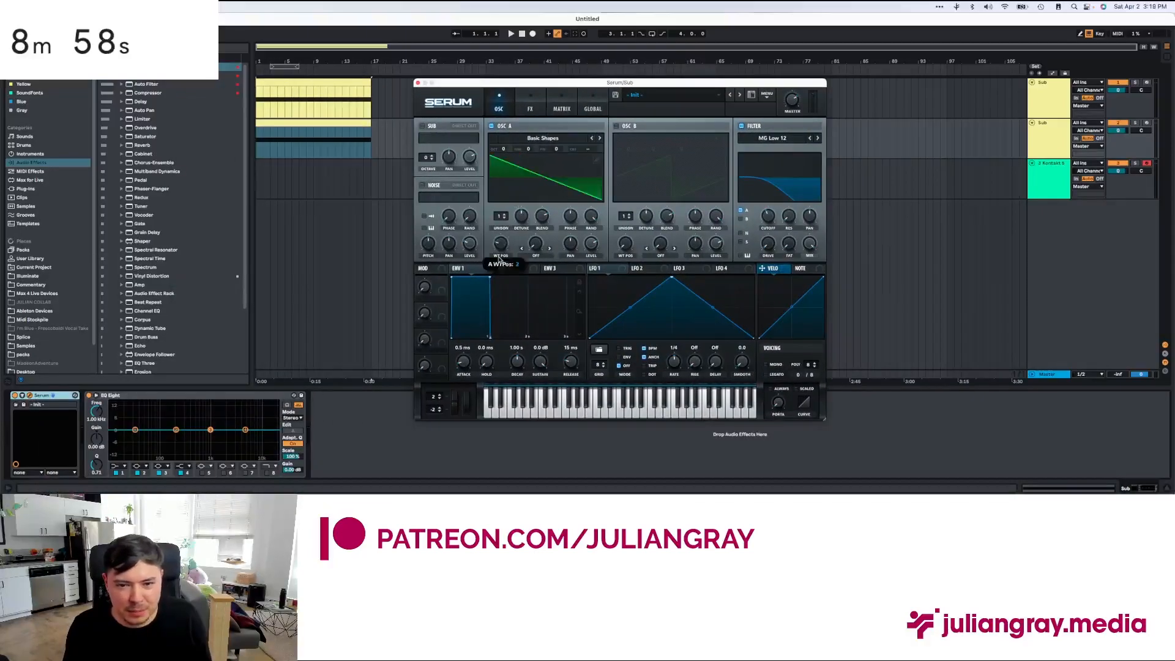
Step: Modulate the filter cutoff with Env 2, shaping the envelope to a curved 1.91 s decay and 21.72% sustain
click(509, 268)
drag(640, 250, 771, 222)
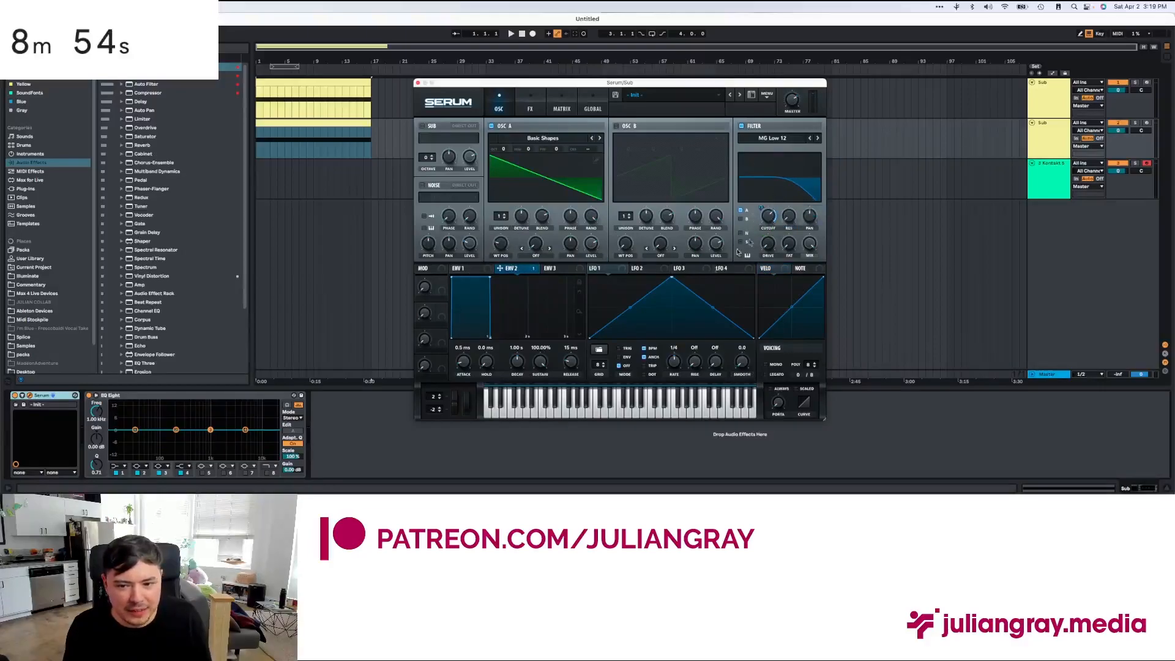
drag(488, 279, 530, 329)
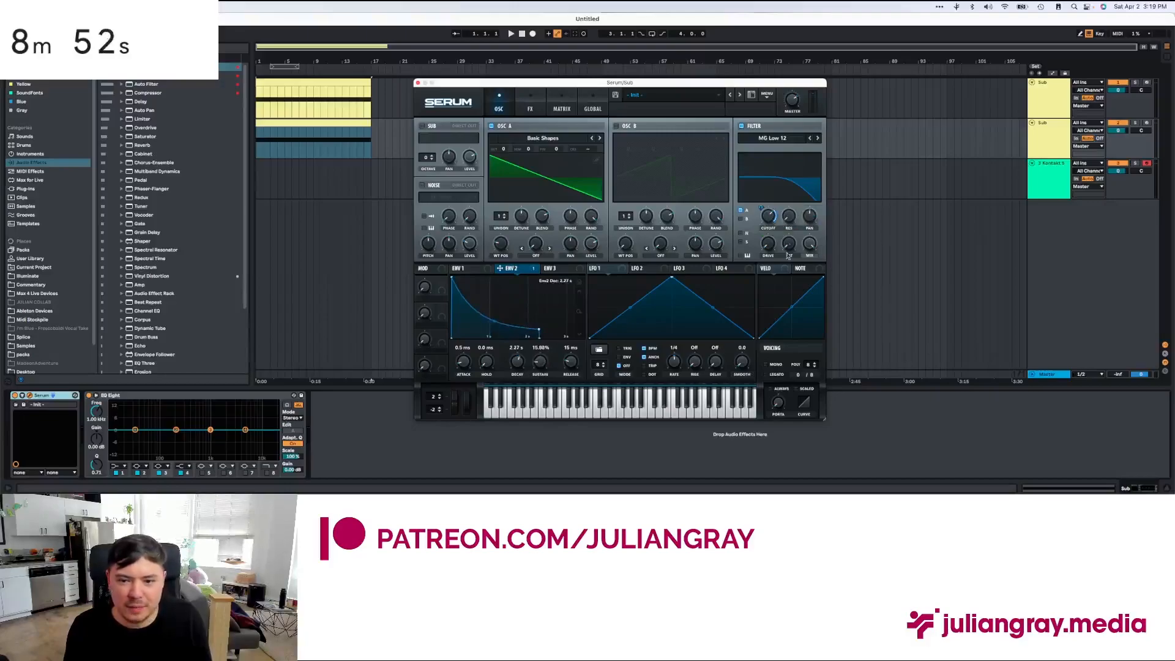
drag(766, 214, 771, 193)
drag(536, 328, 494, 300)
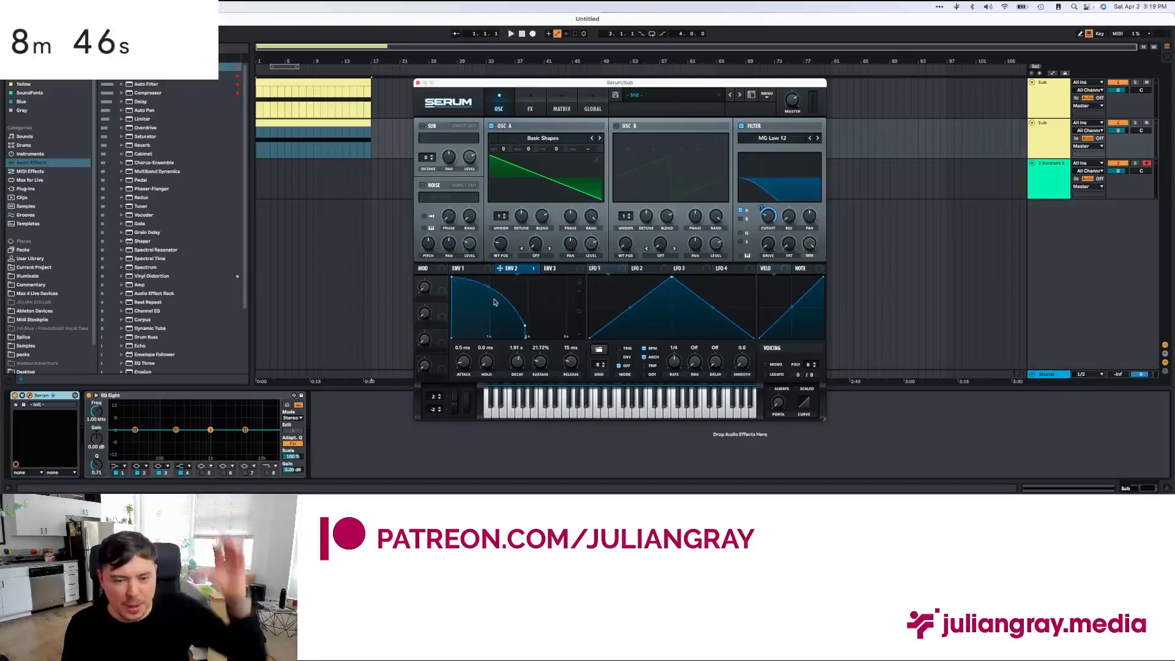
Step: Set oscillator A's unison to 10 voices and adjust its detune
drag(500, 215, 516, 164)
drag(521, 215, 527, 210)
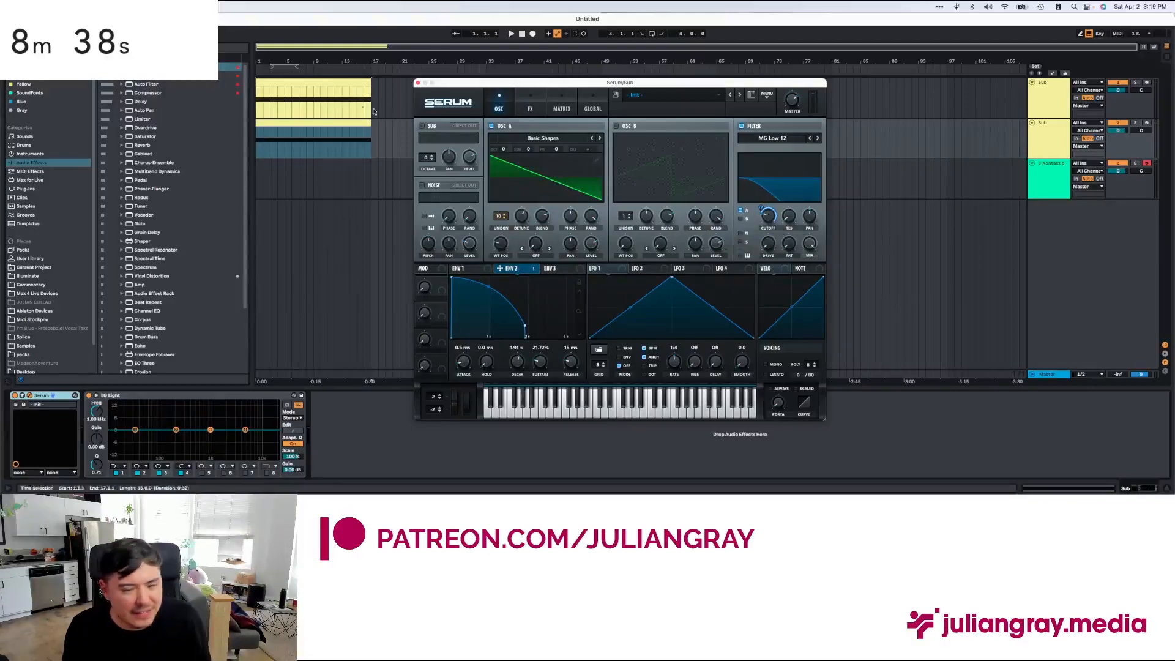
Step: Add a Delay after the second Sub track's EQ Eight and narrow the Delay's filter band
double_click(141, 102)
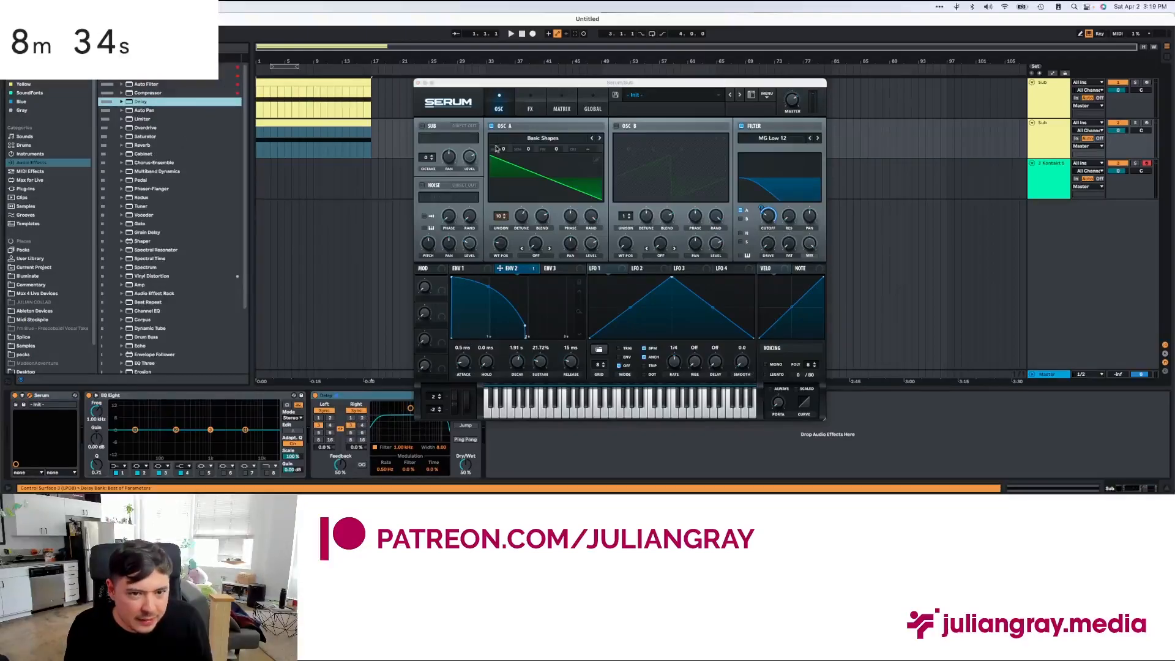
drag(525, 83, 633, 84)
drag(410, 408, 412, 428)
Step: Raise the note in the second Sub track's clip by another octave
double_click(327, 122)
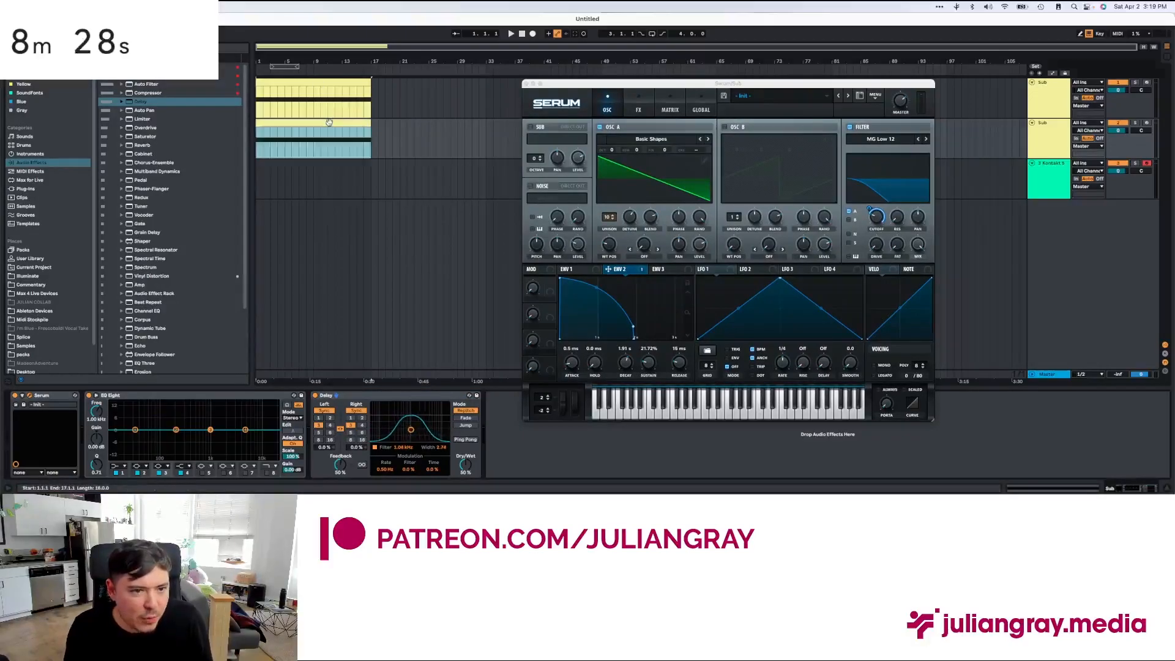
click(316, 265)
click(317, 163)
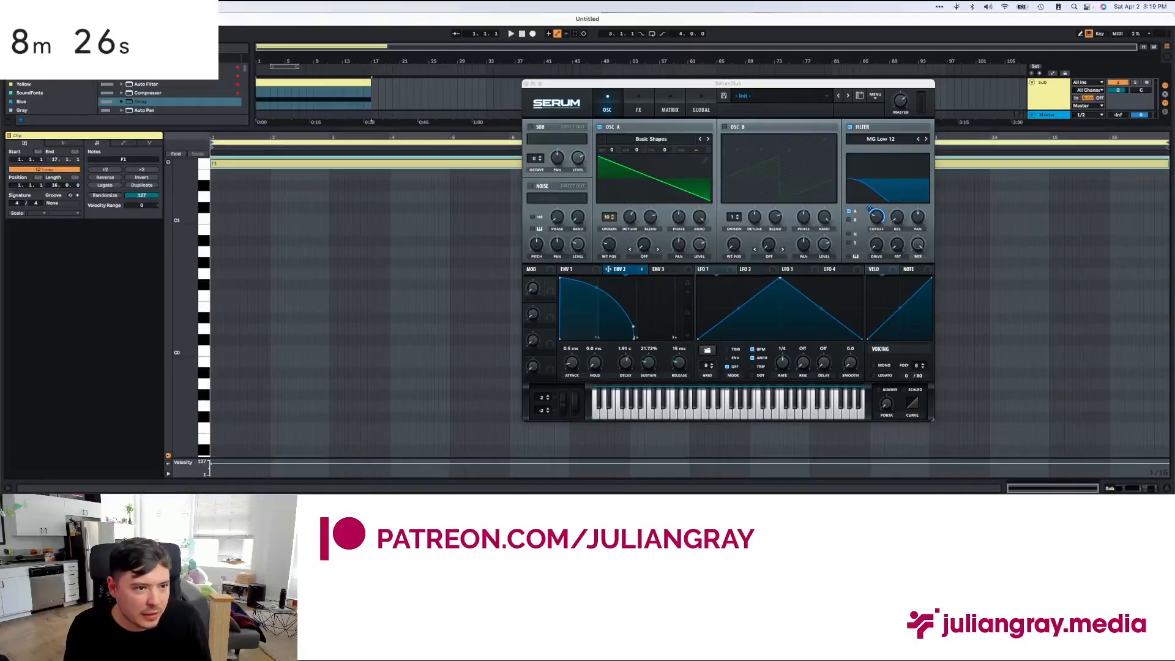
key(shift+Up)
Step: Add an EQ Eight after the Delay and examine its enlarged spectrum during playback
key(shift+Tab)
key(space)
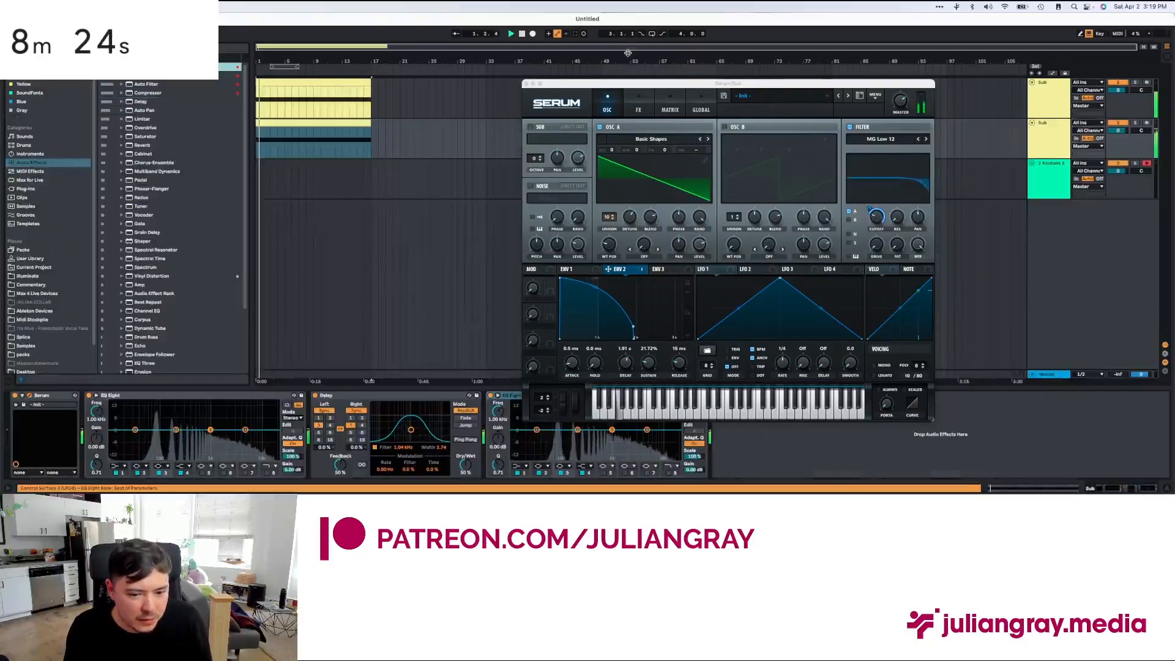
drag(617, 87, 751, 84)
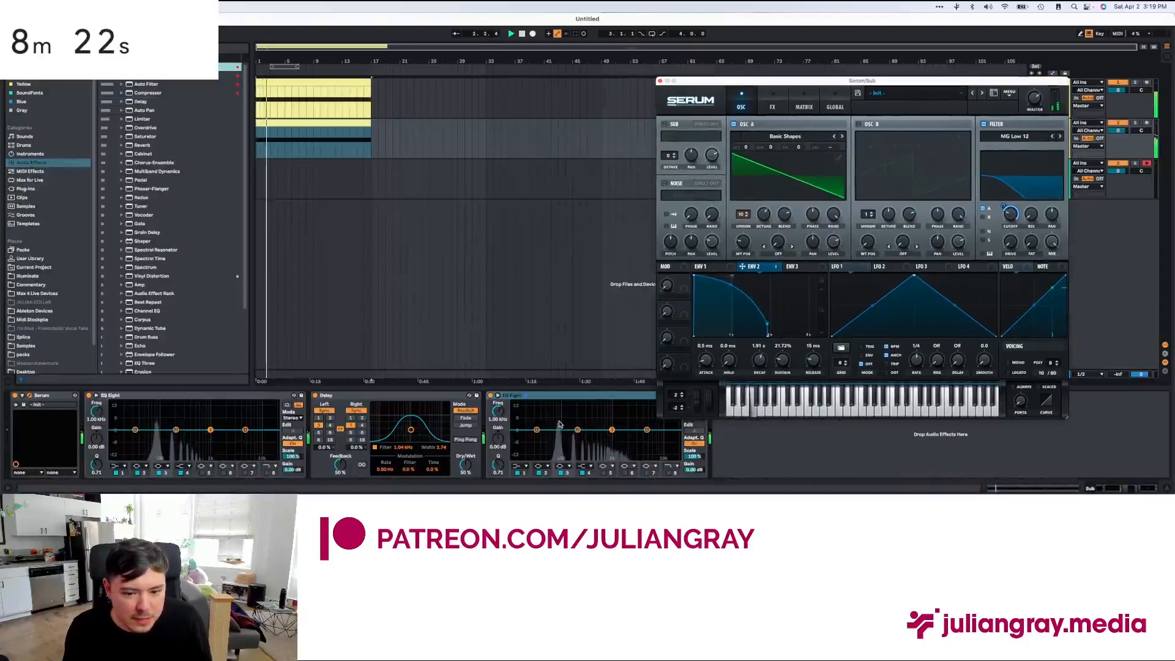
click(525, 395)
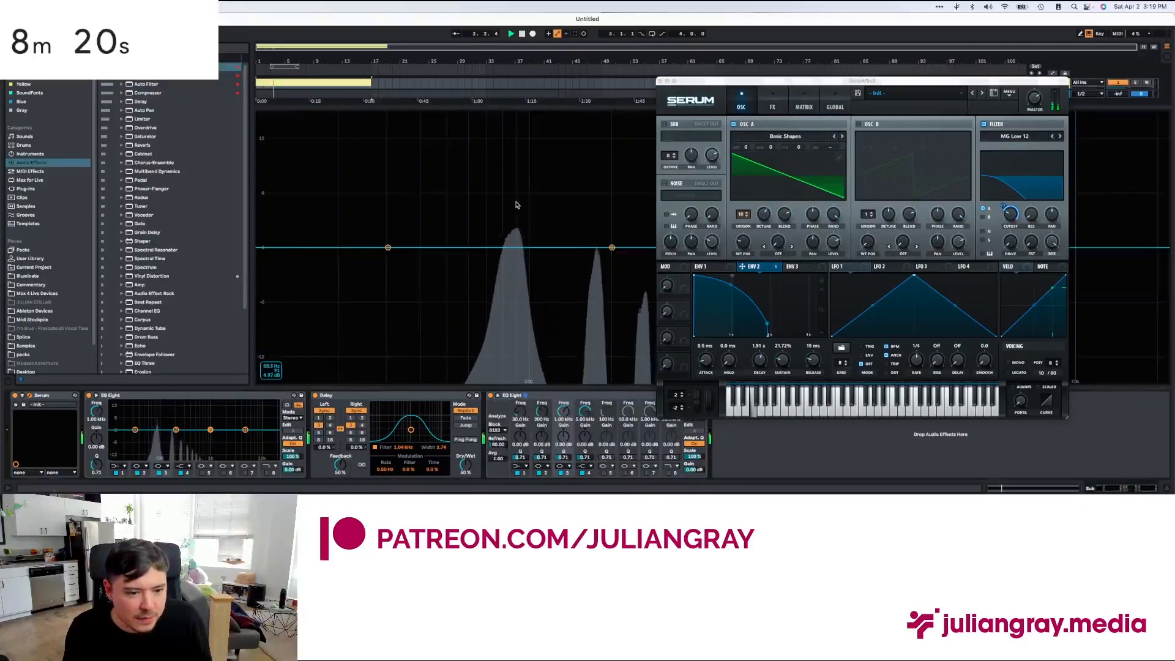
click(498, 395)
Step: Shrink the clip editor so all tracks show in the arrangement, and close the Serum window
double_click(263, 119)
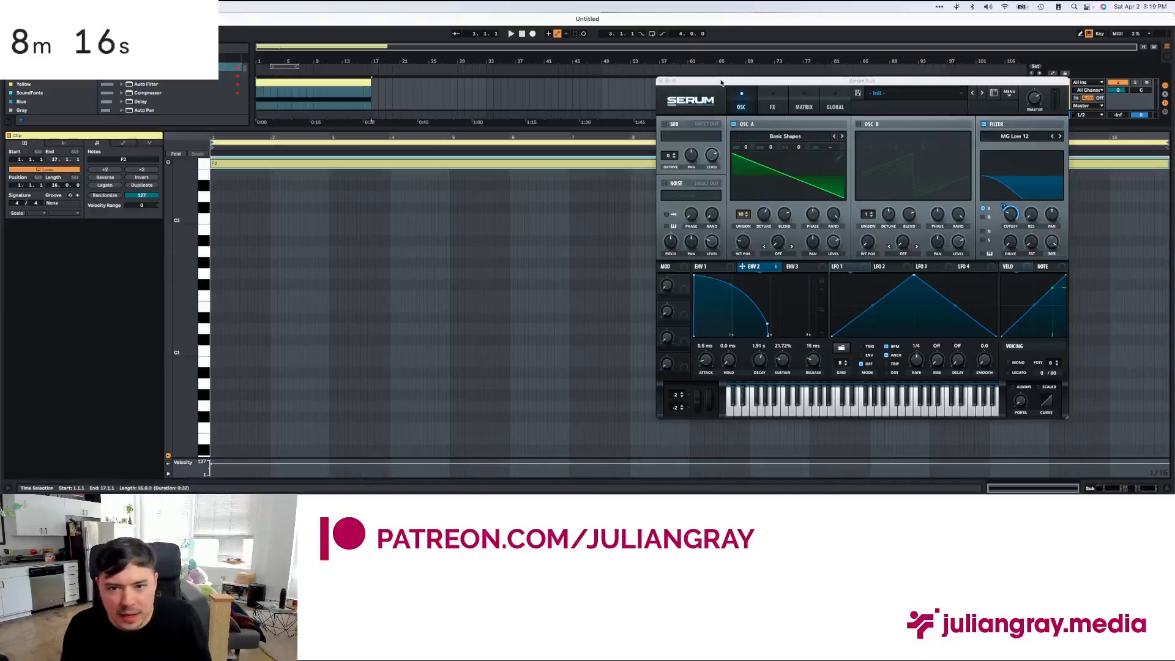
click(414, 90)
drag(649, 128, 620, 255)
click(661, 82)
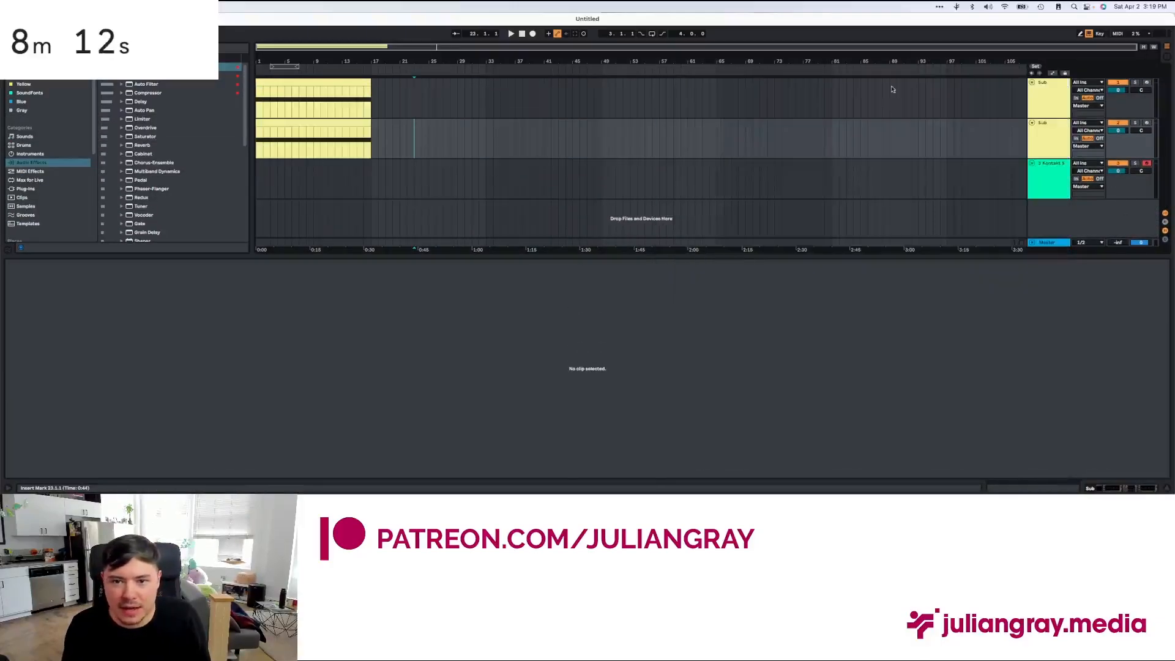
Step: Duplicate the second Sub track and lower the note in the copy's clip by one octave
right_click(1044, 126)
click(1090, 149)
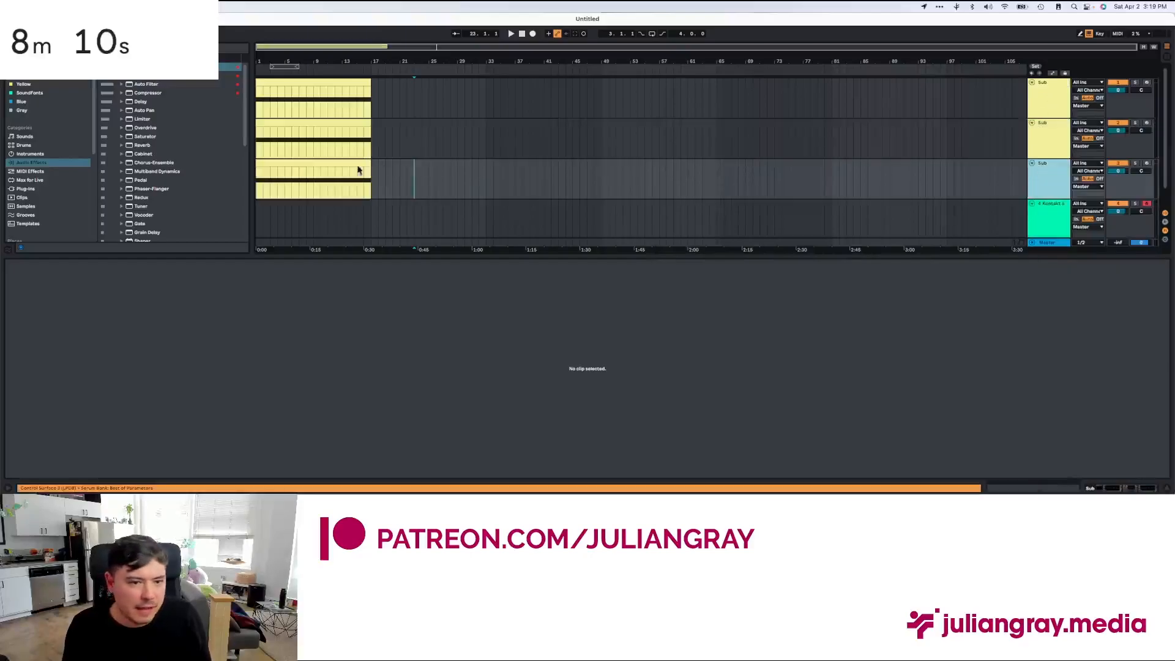
click(343, 163)
click(348, 292)
key(shift+Down)
Step: Delete Serum from the third Sub track's device chain, keeping its effects
click(1115, 489)
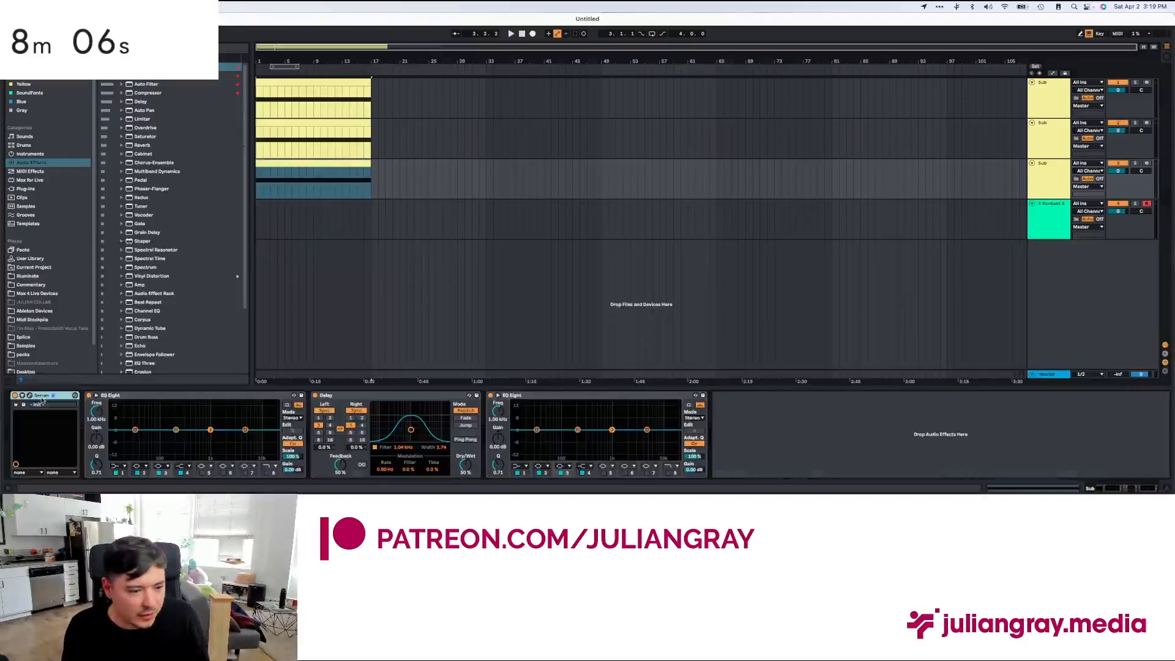
key(Delete)
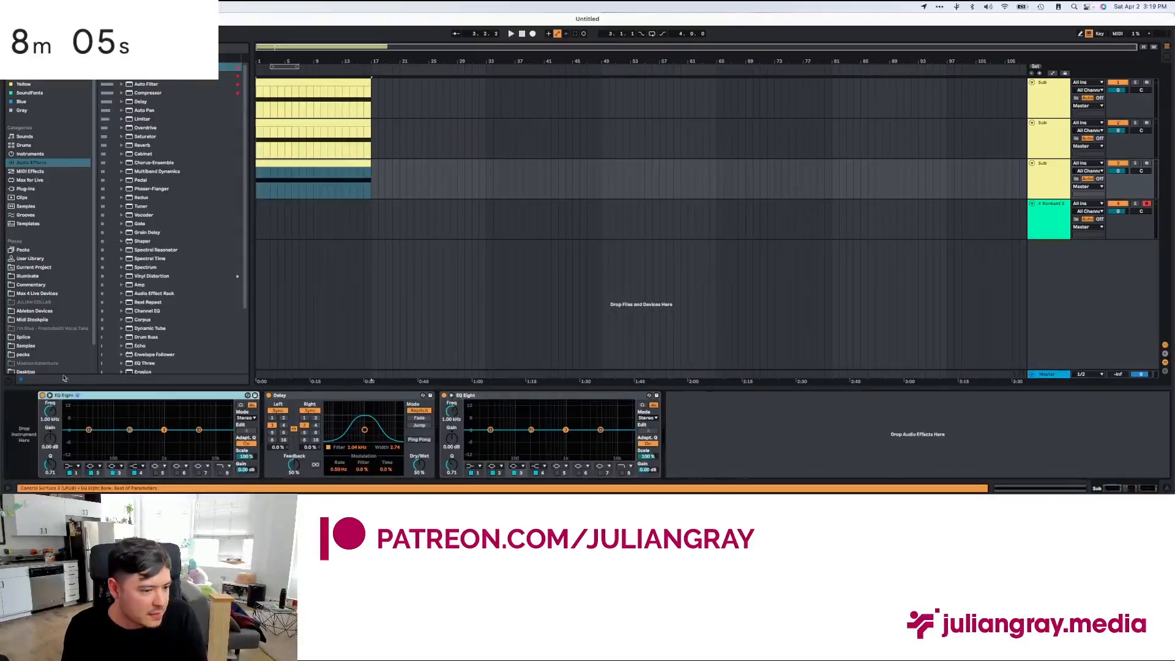
Step: Search the plug-ins for serum and load Serum onto the third Sub track
click(26, 189)
key(super+f)
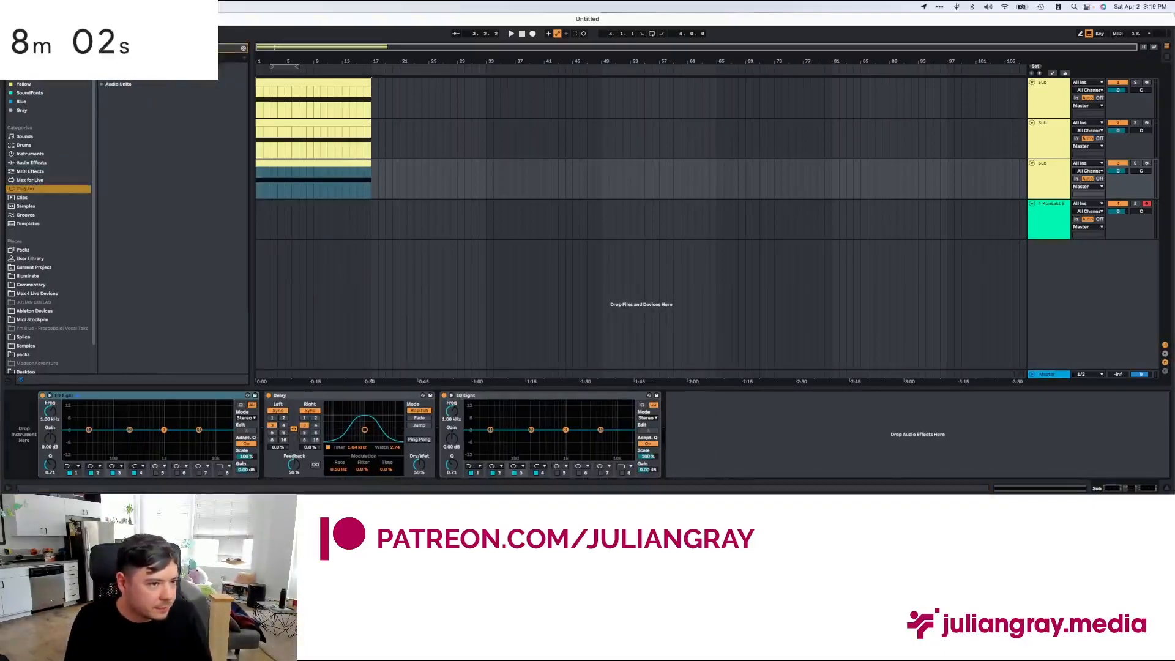
text(serum)
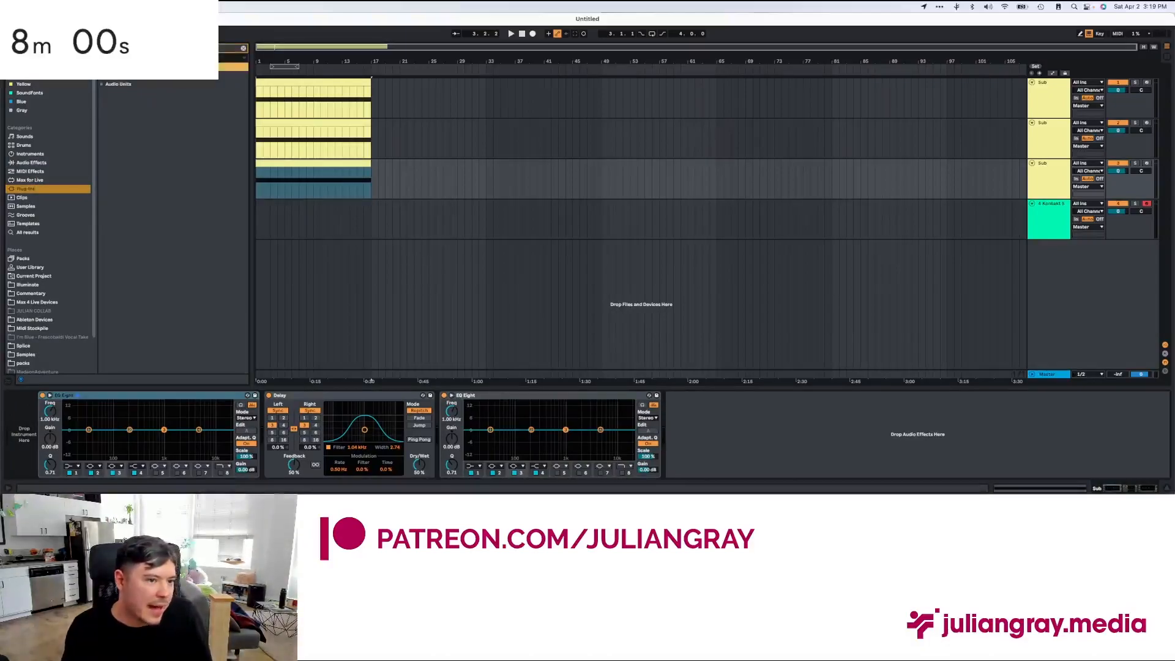
click(135, 93)
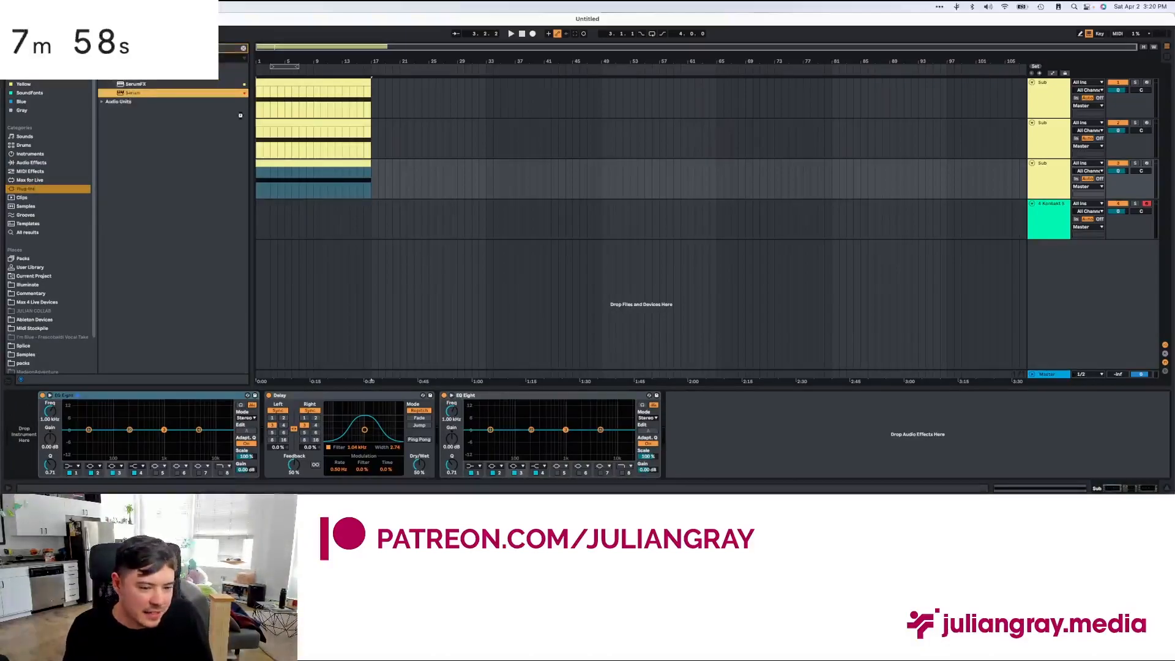
Step: Delete the second EQ Eight and the Delay from the third Sub track, keeping only the first EQ Eight after Serum
click(519, 396)
key(Delete)
key(Delete)
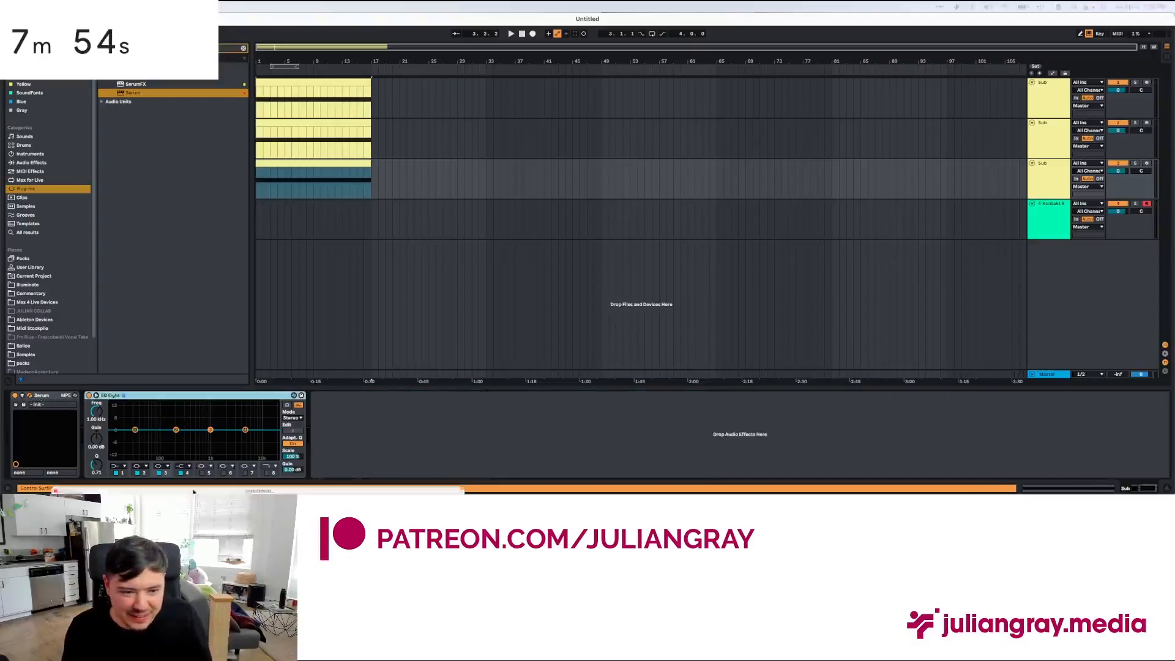
Step: In the new Serum, enable the MG Low 12 filter with a lowered cutoff, turn noise off, set OSC A unison to 1 and reset its coarse pitch
click(783, 118)
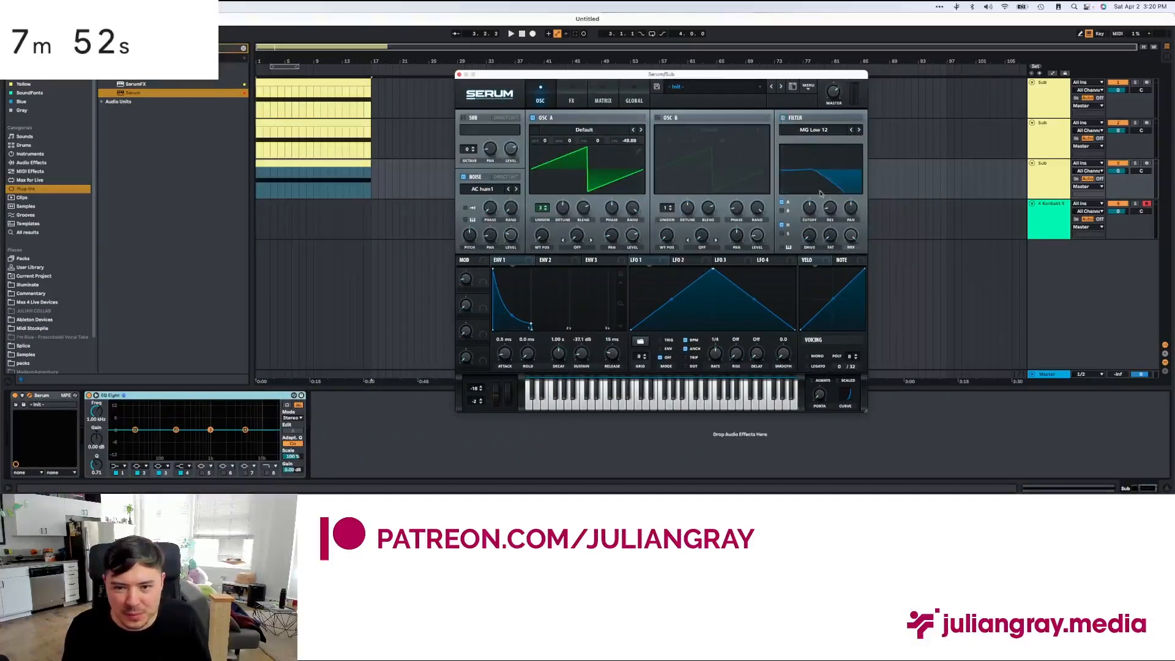
drag(809, 209, 809, 213)
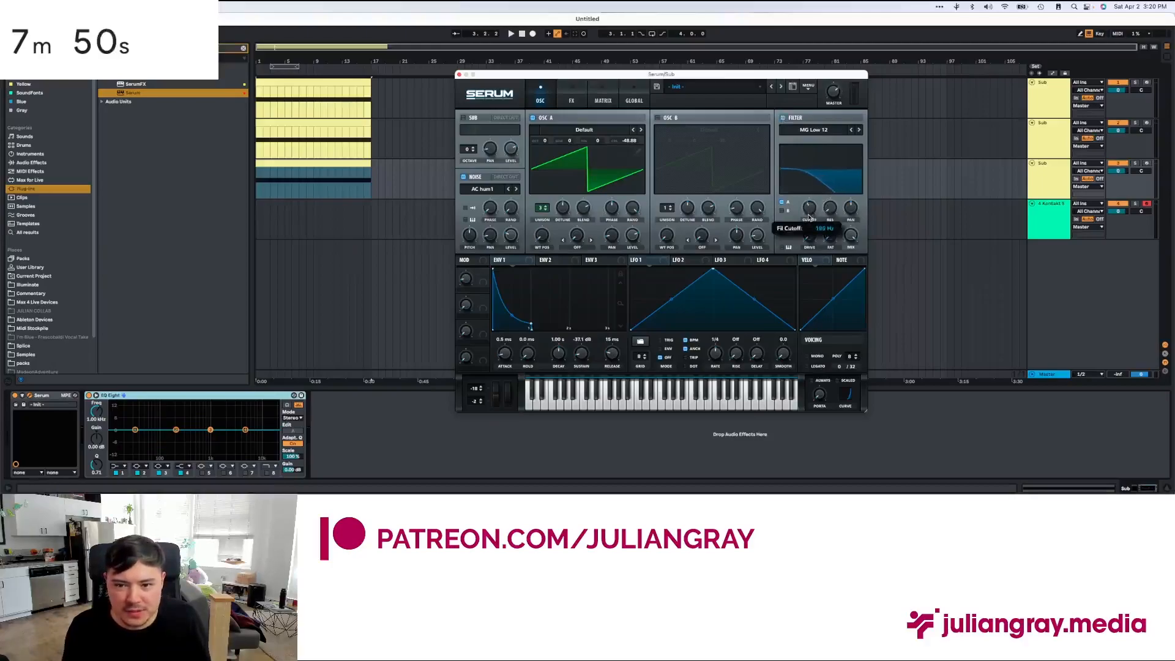
drag(547, 207, 546, 226)
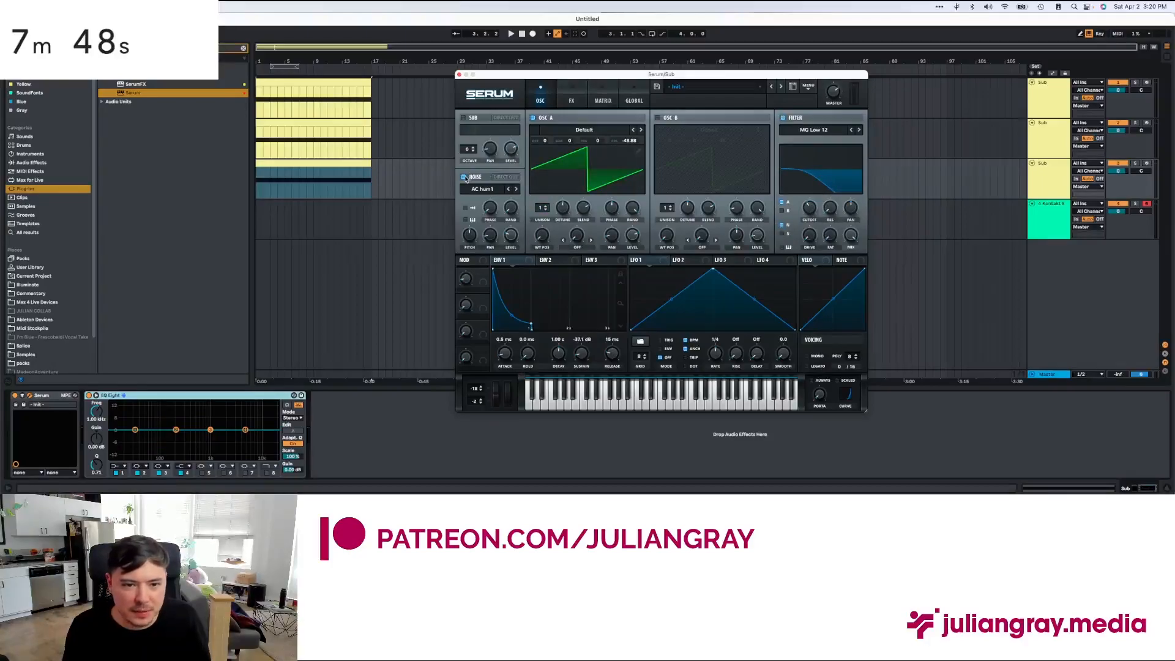
double_click(635, 145)
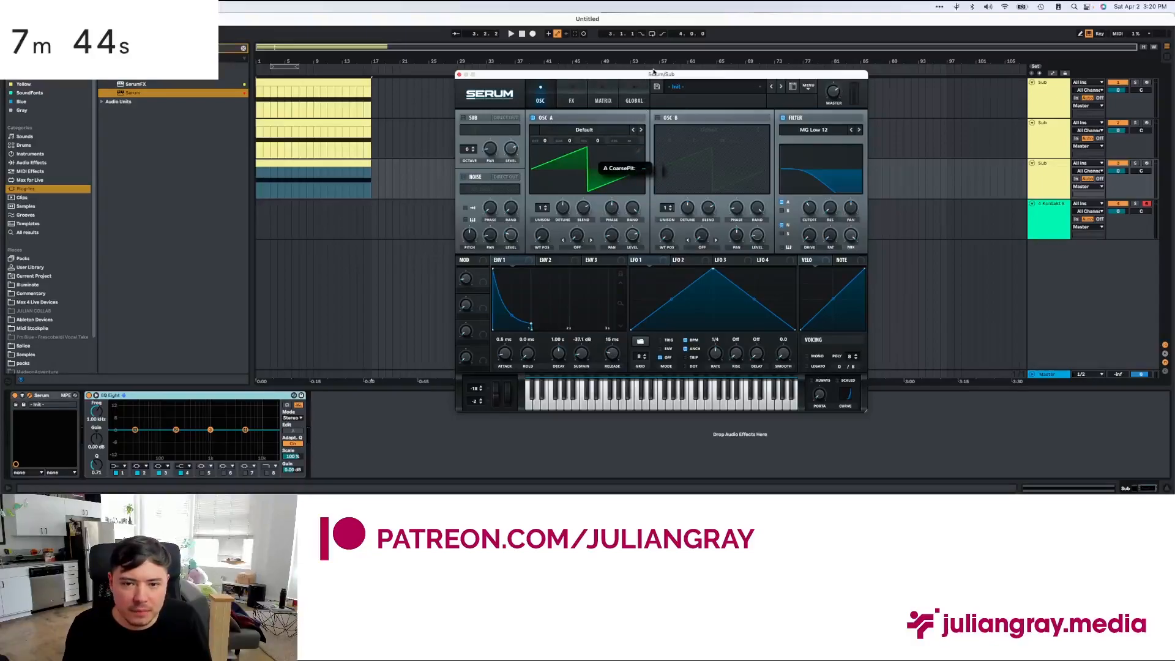
Step: Raise the filter cutoff slightly in the third Sub track's Serum and close the plug-in window
click(350, 140)
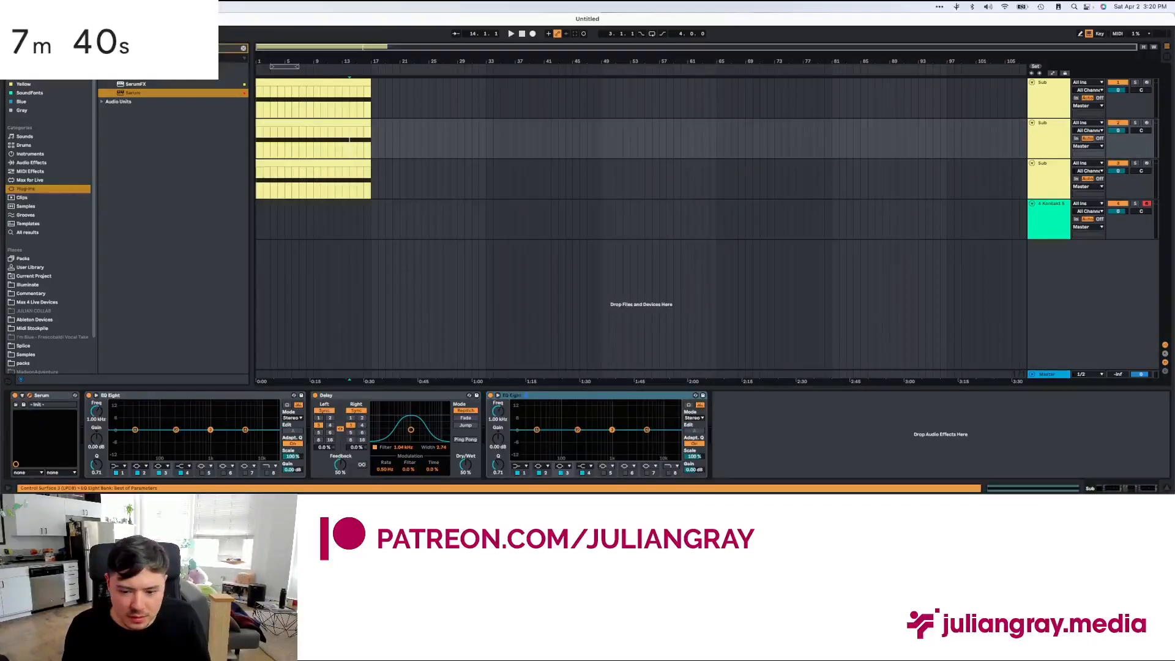
click(313, 85)
click(346, 142)
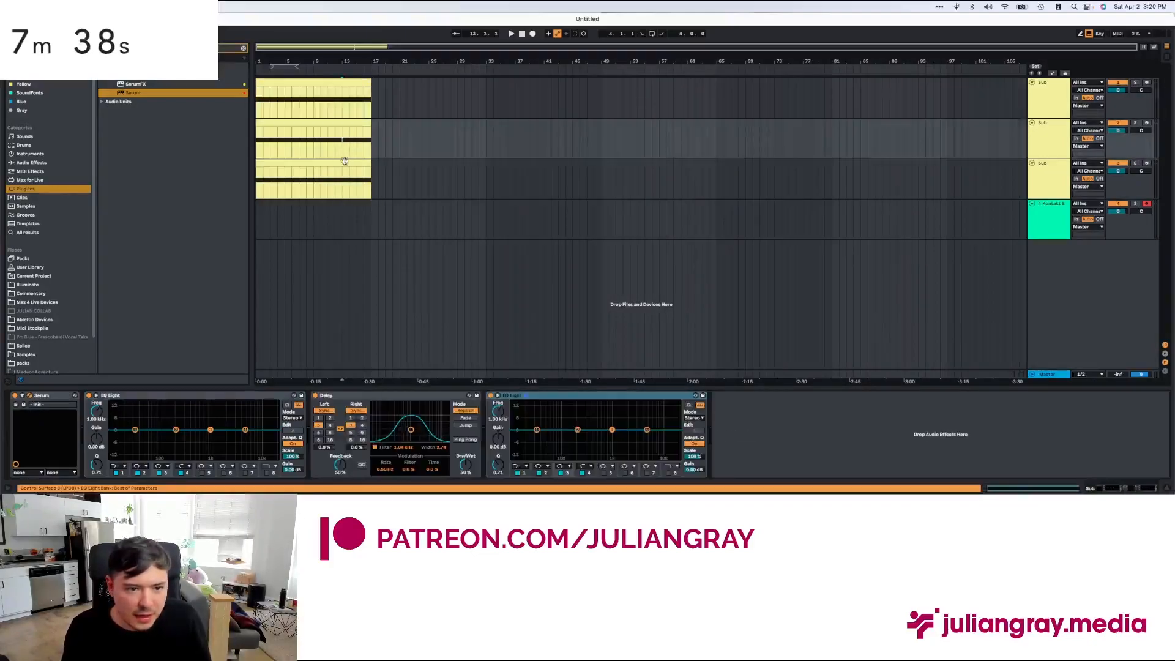
click(353, 163)
mouse_move(814, 210)
mouse_down()
mouse_move(821, 196)
mouse_move(819, 206)
mouse_up()
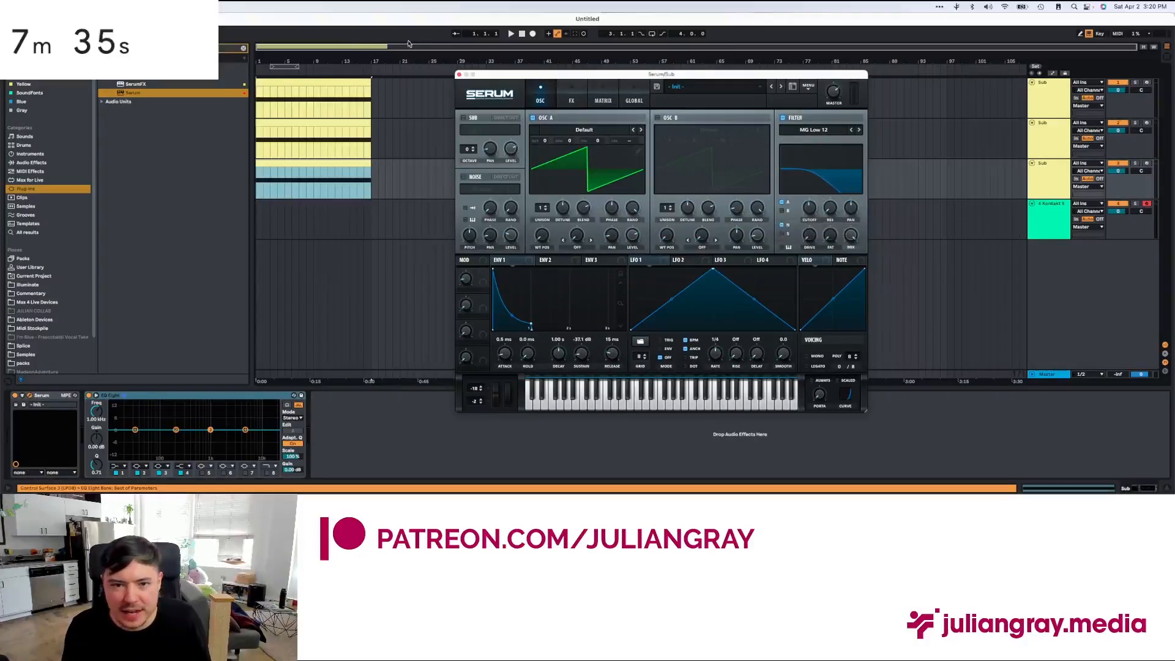
click(459, 74)
click(400, 178)
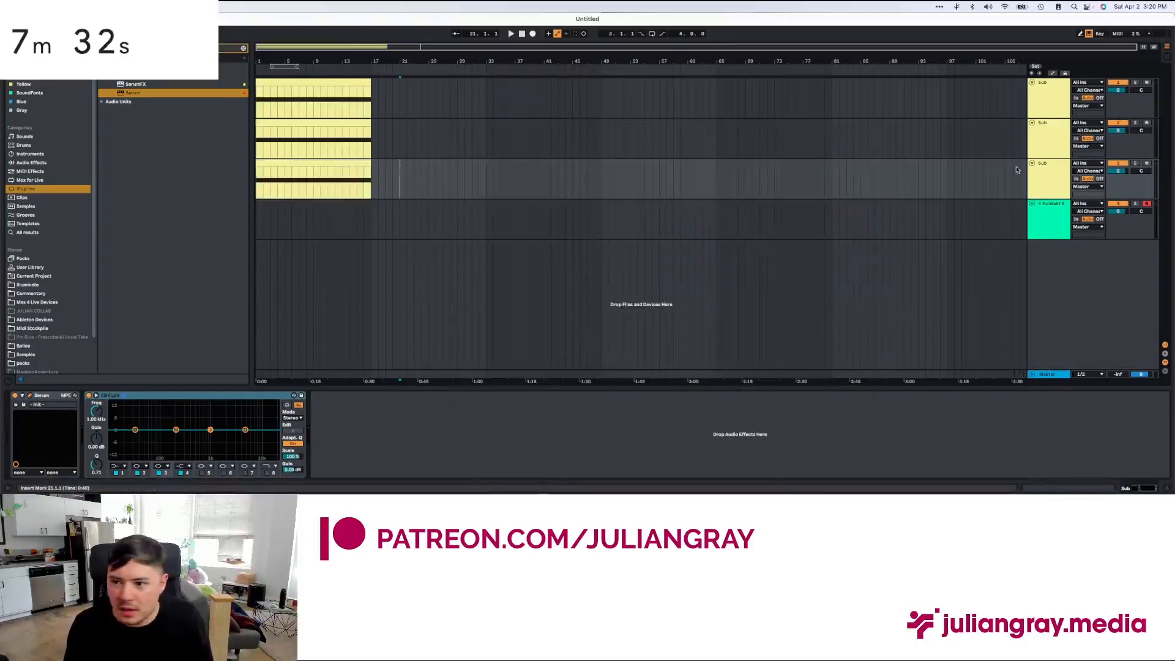
Step: Rename the second Sub track as Bland
click(1054, 153)
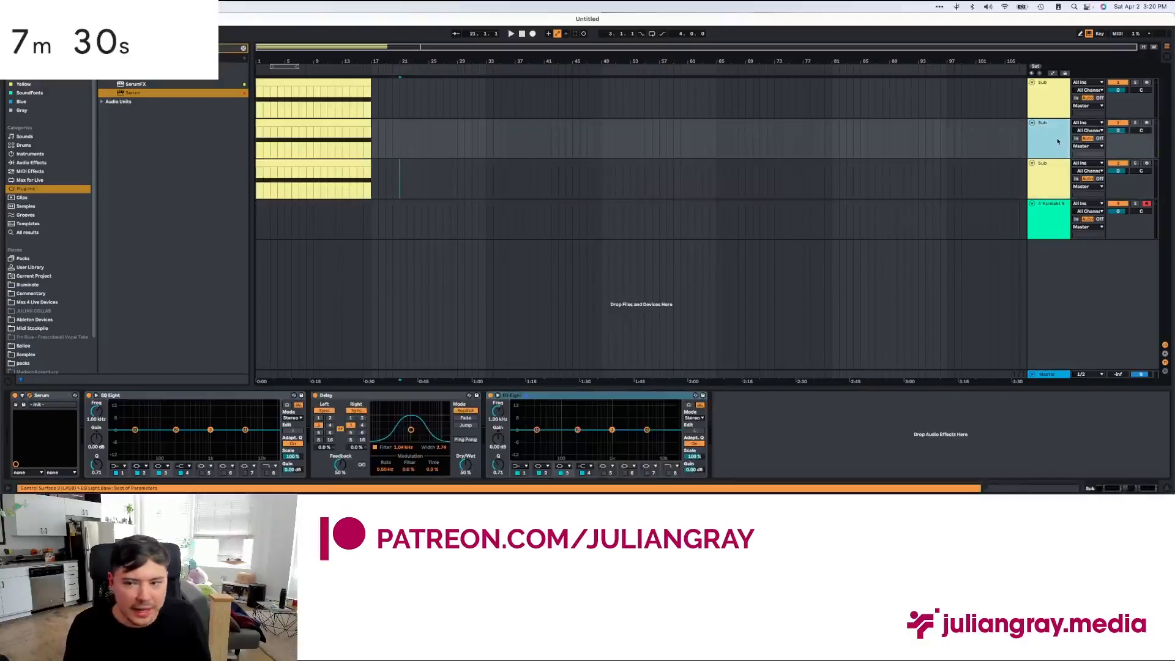
key(super+r)
text(BNland)
key(Return)
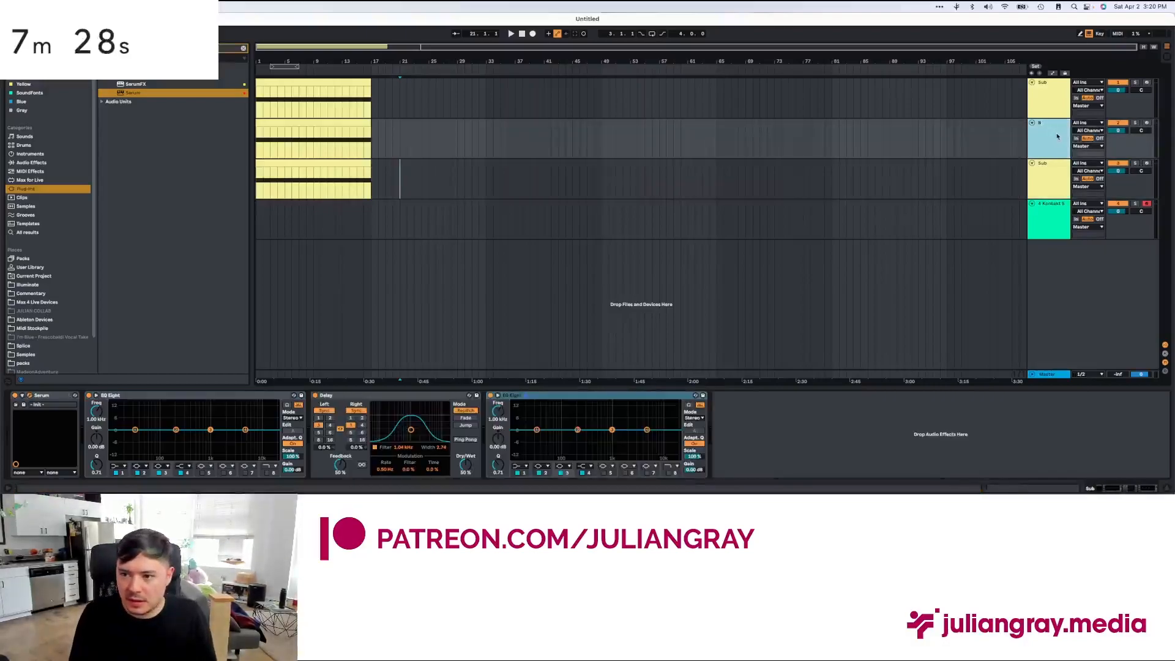
Step: Rename the third track as Bass and move it above the Bland track
click(1052, 180)
key(super+r)
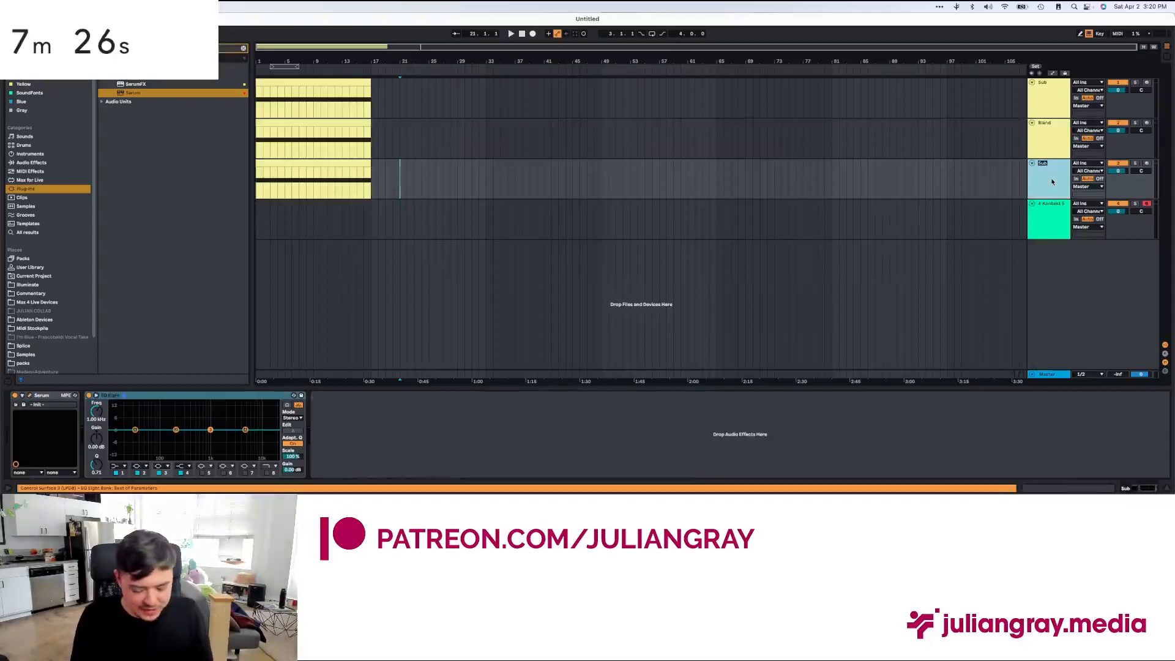
text(Bas)
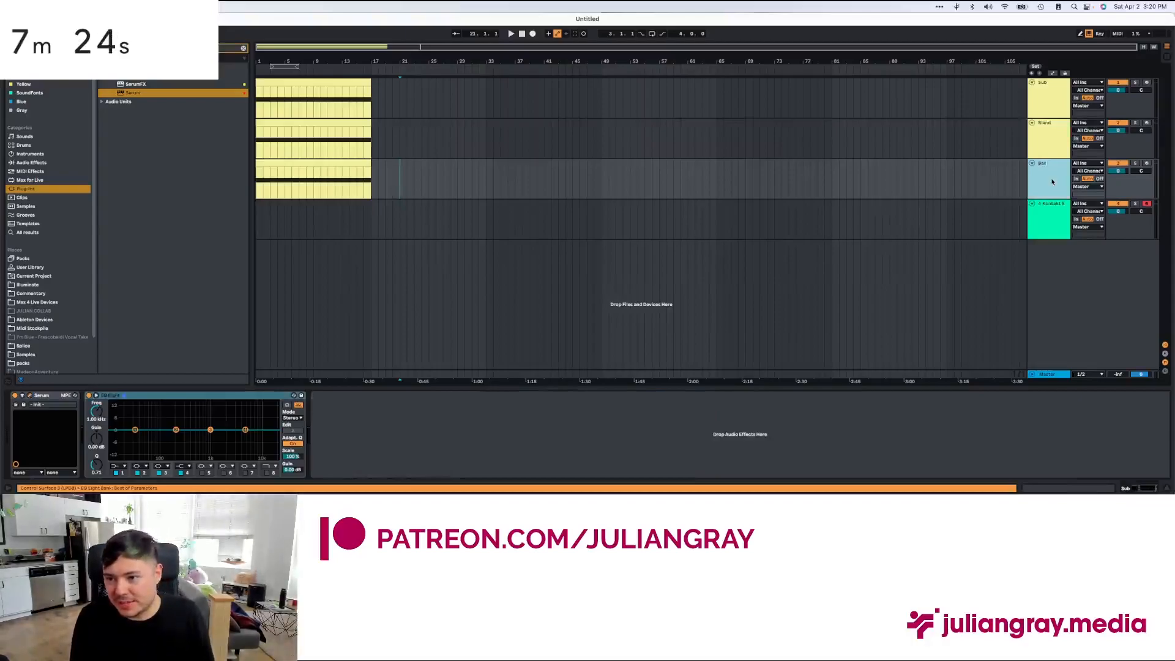
text(s)
key(Return)
drag(1052, 181, 1045, 130)
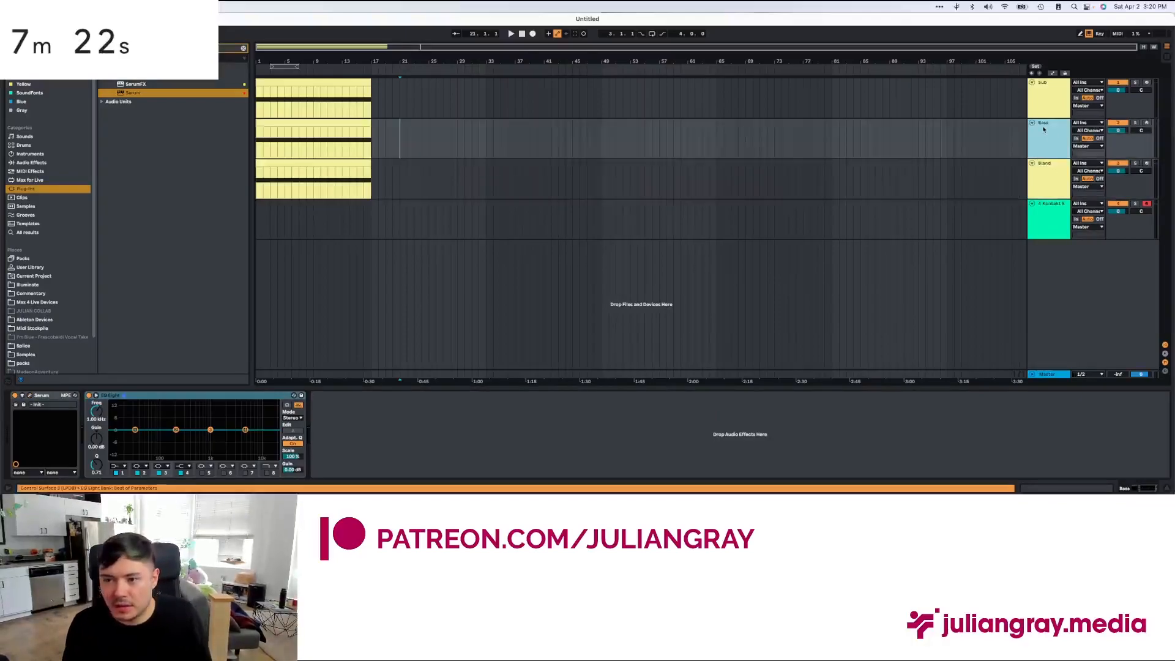
Step: In the Bass track's Serum, modulate the filter cutoff with LFO 1 as a falling ramp in Trig mode, and lower the base cutoff
click(328, 138)
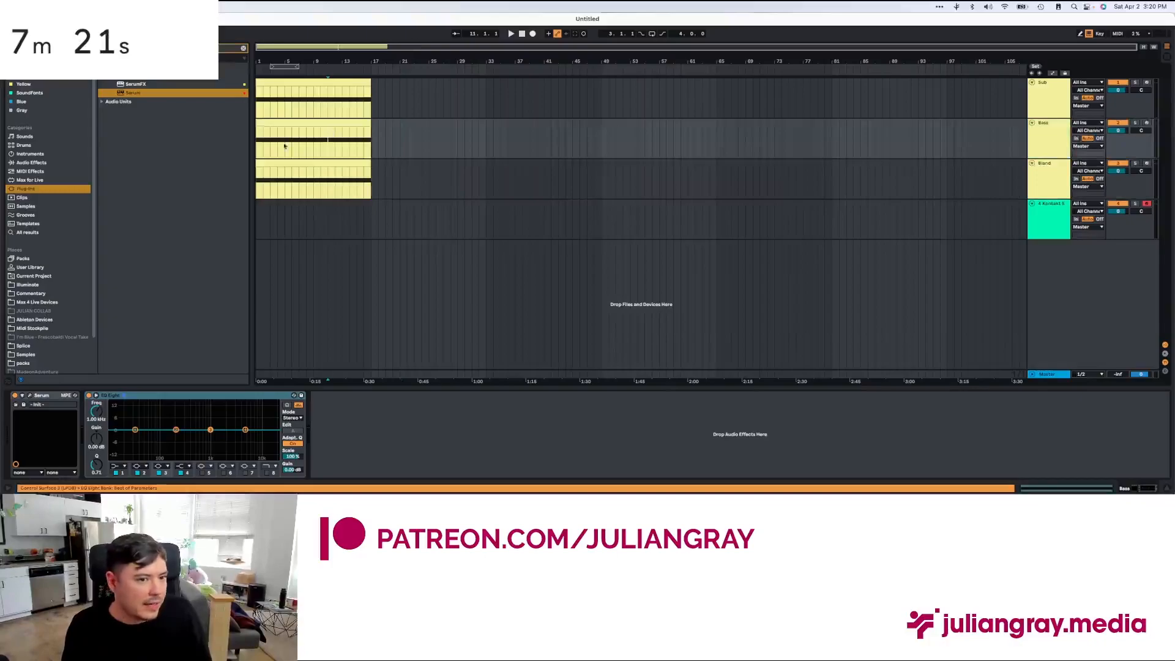
click(30, 396)
drag(288, 222, 525, 60)
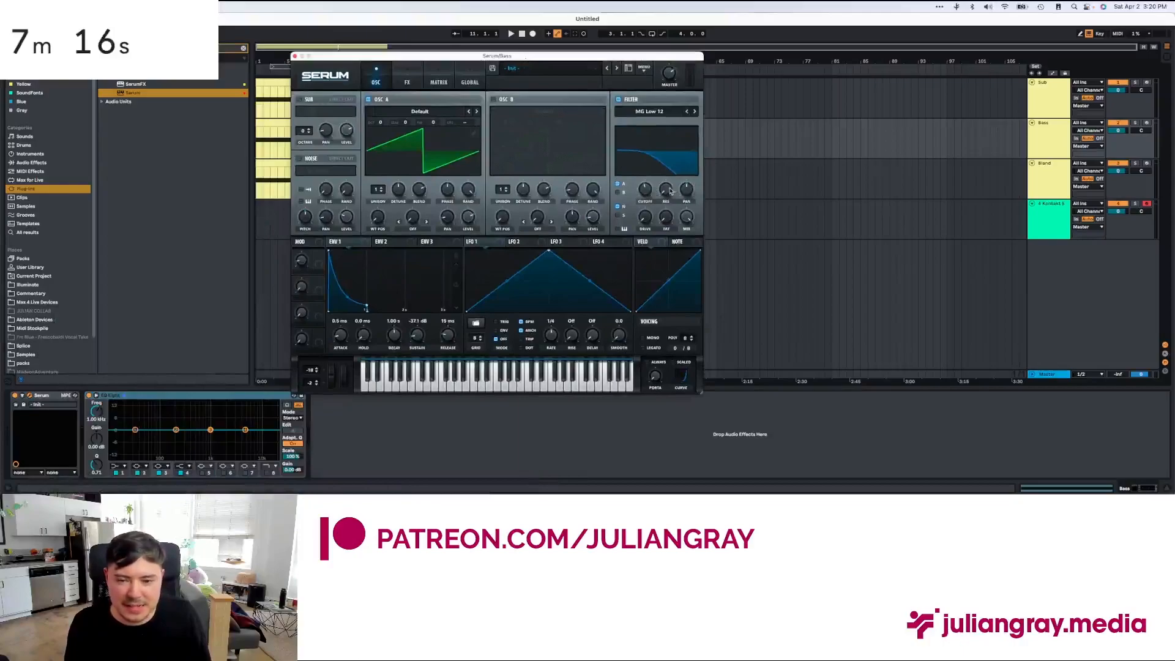
drag(710, 192, 636, 194)
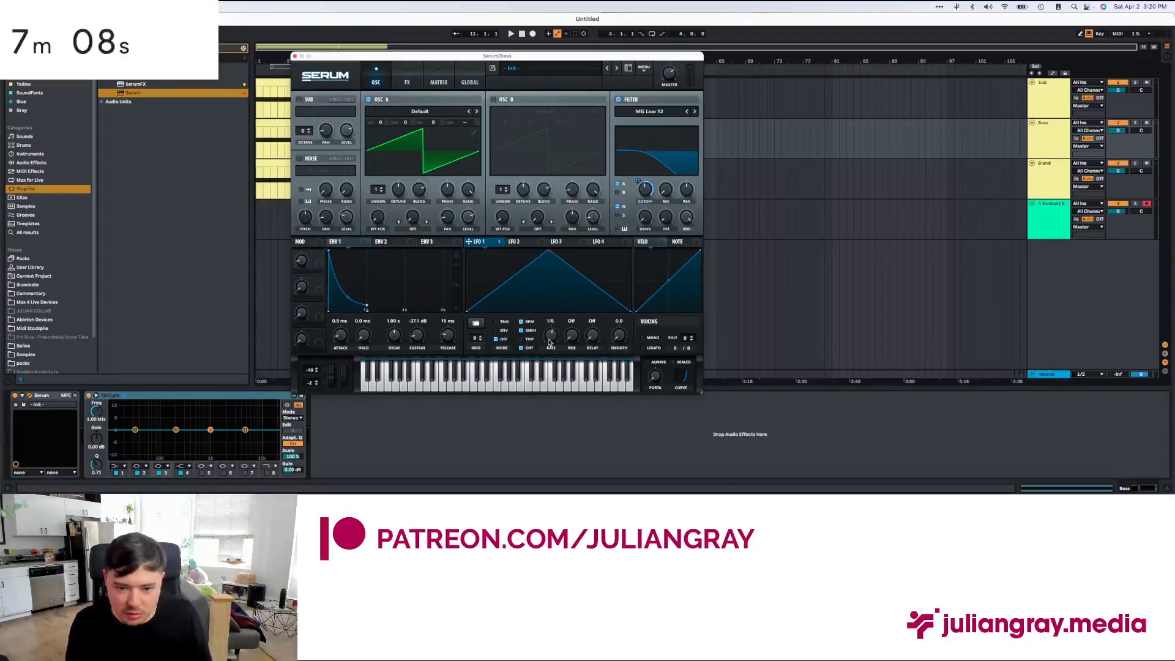
drag(548, 253, 468, 253)
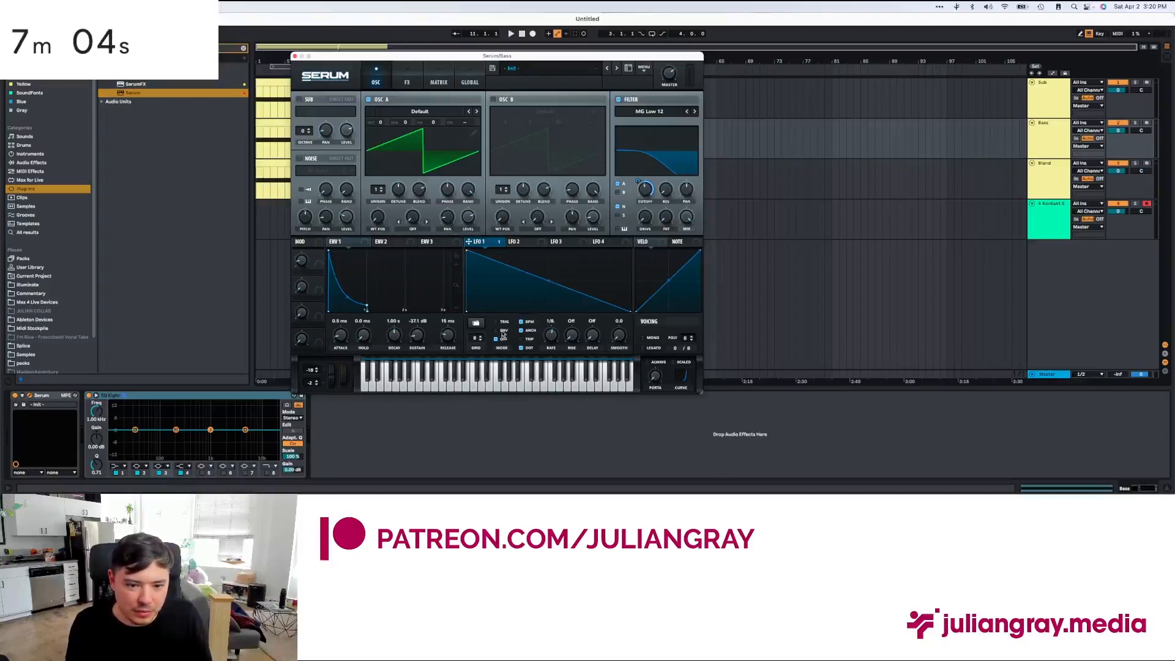
click(501, 321)
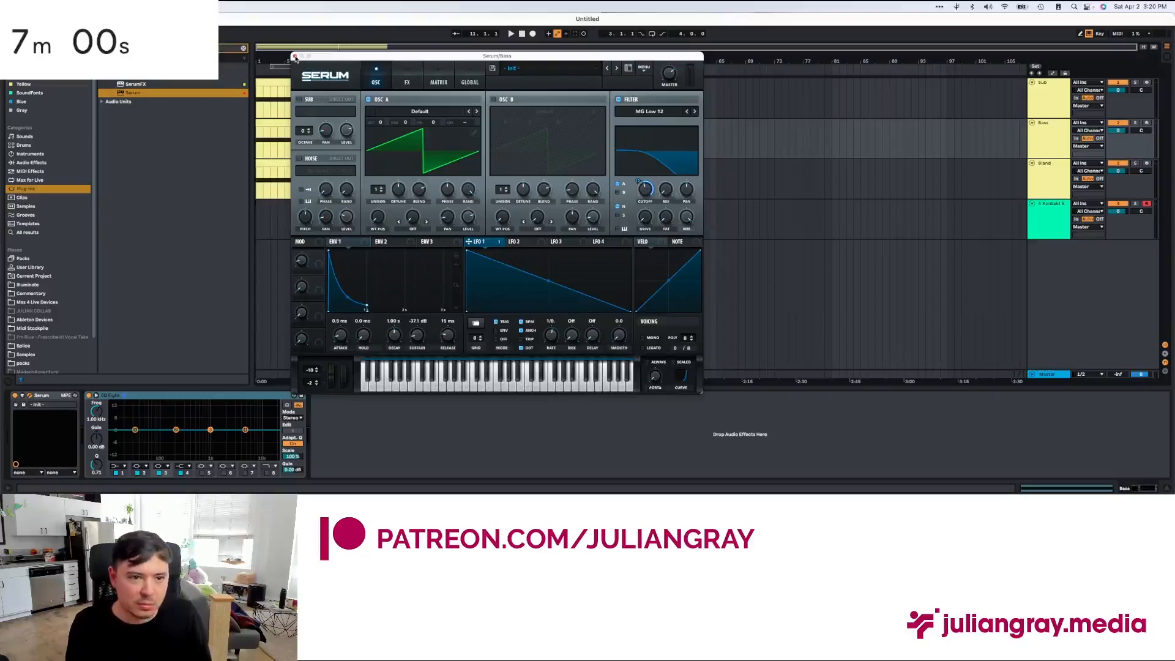
drag(645, 190, 641, 214)
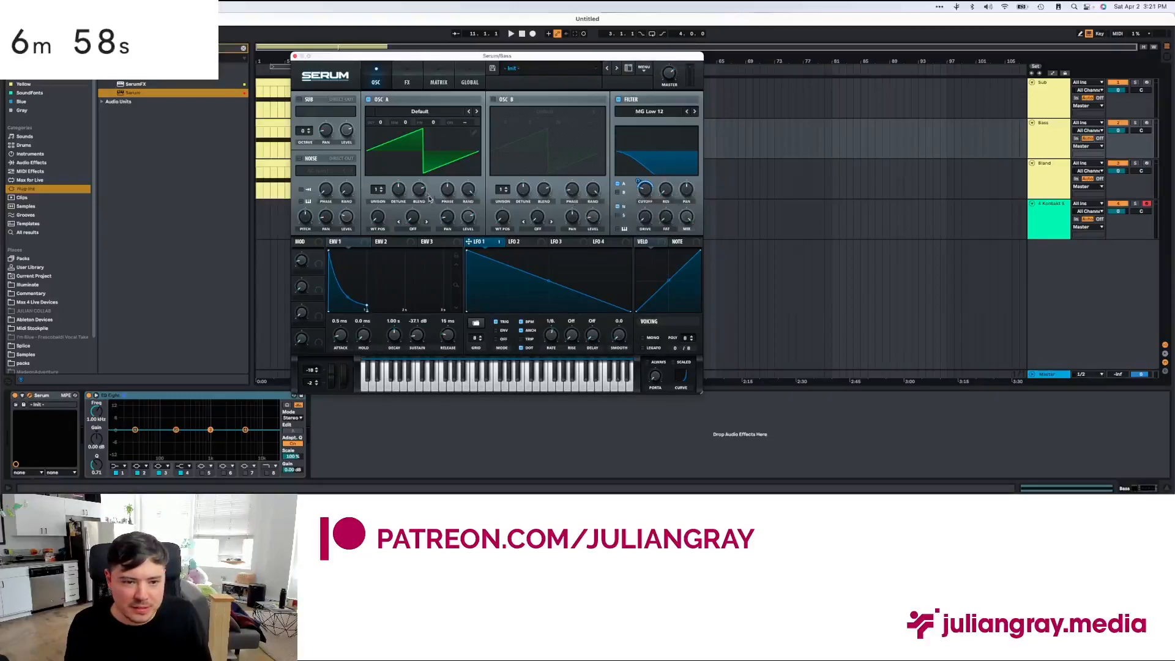
Step: Enable OSC B in the Bass track's Serum and load the analog Basic Shapes wavetable into it
click(494, 100)
click(545, 110)
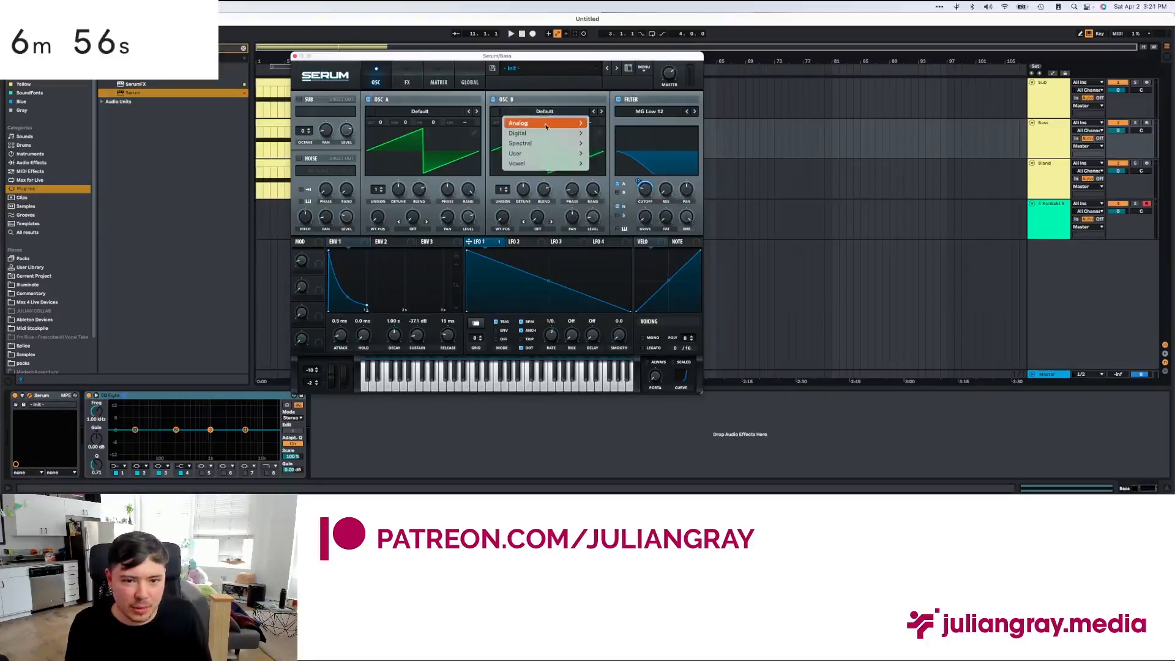
mouse_move(518, 123)
click(657, 124)
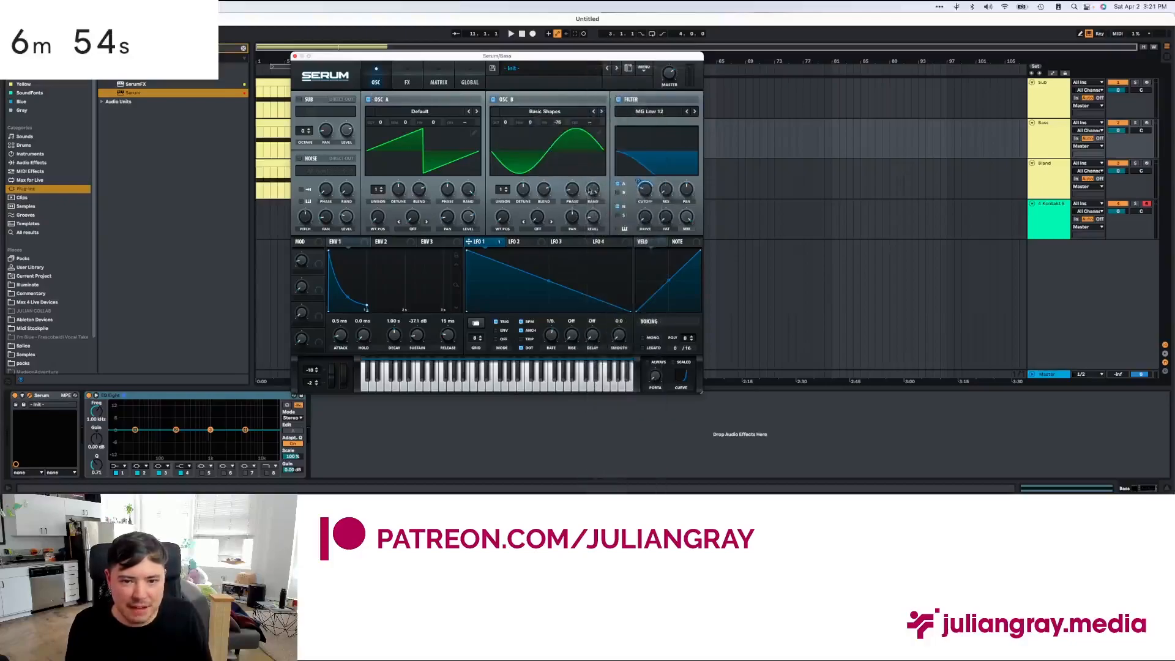
Step: Set OSC B's warp mode to FM from A, shift its wavetable position to the saw shape, and close Serum
click(538, 228)
click(550, 421)
mouse_move(509, 216)
mouse_down()
mouse_move(519, 190)
mouse_move(514, 203)
mouse_up()
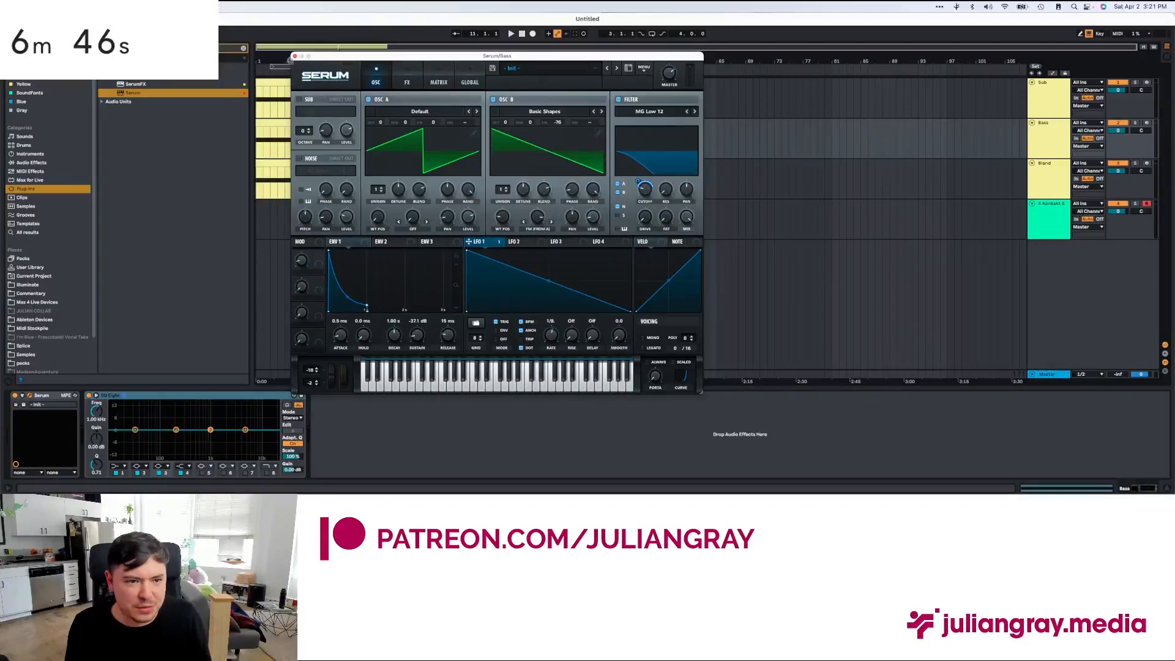
click(294, 57)
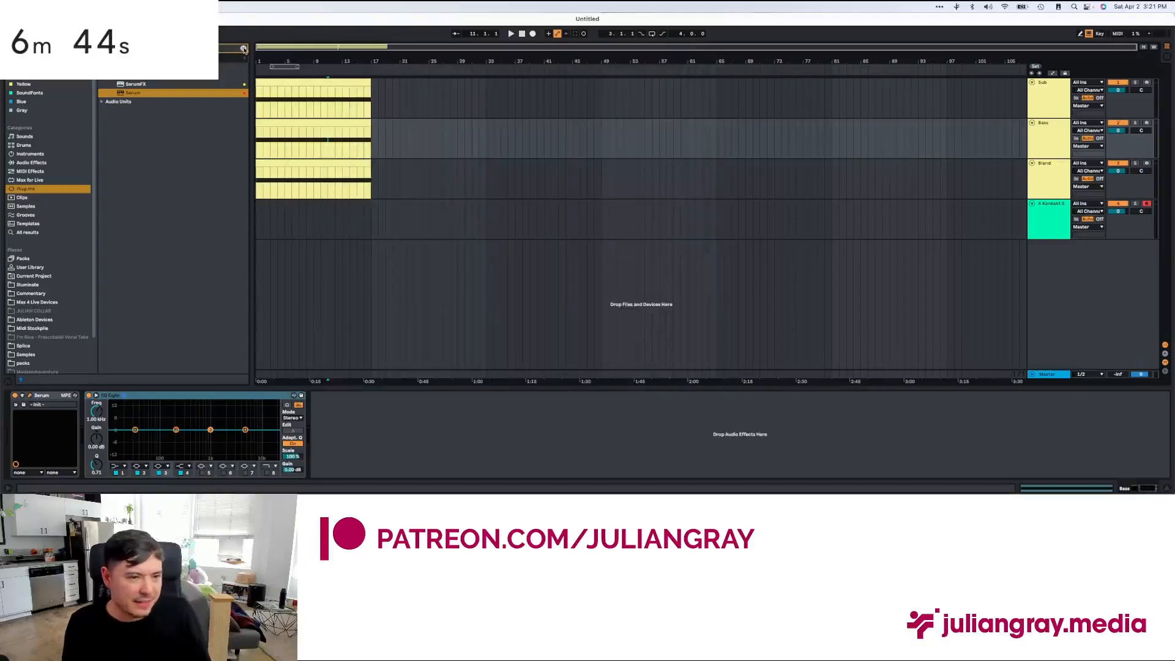
Step: Add an Auto Filter after the Bass track's EQ Eight with 73% resonance, an LFO amount of 23.1 and a tempo-synced LFO rate
click(43, 162)
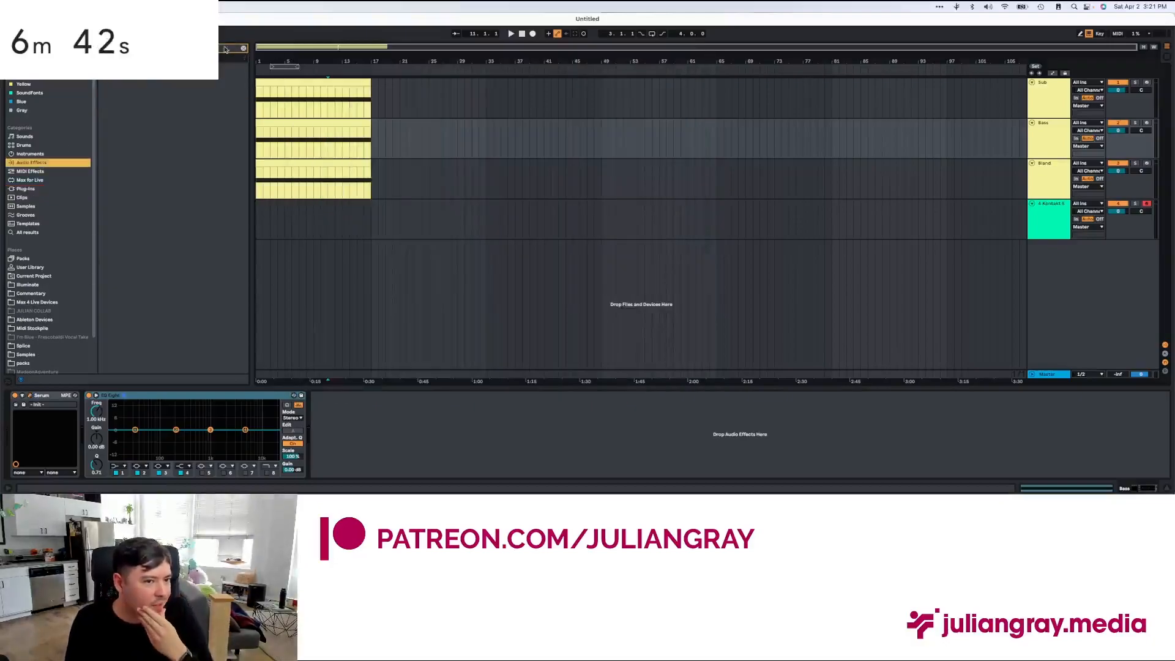
click(142, 85)
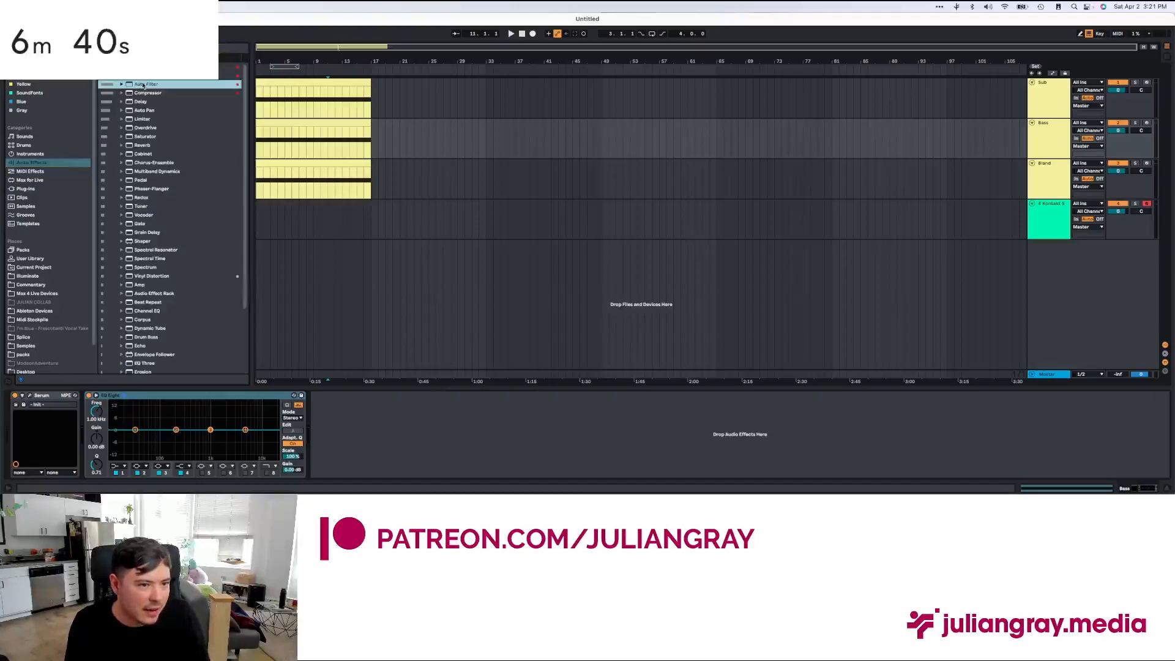
drag(142, 85, 395, 381)
drag(420, 441, 472, 403)
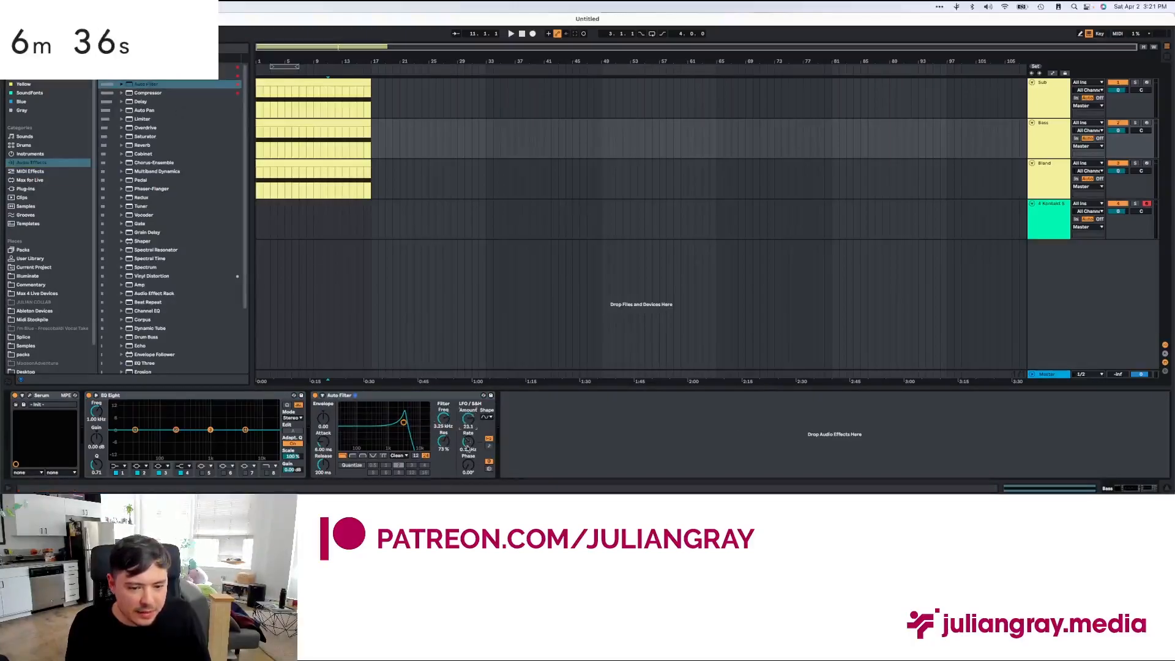
click(489, 446)
drag(472, 442, 473, 436)
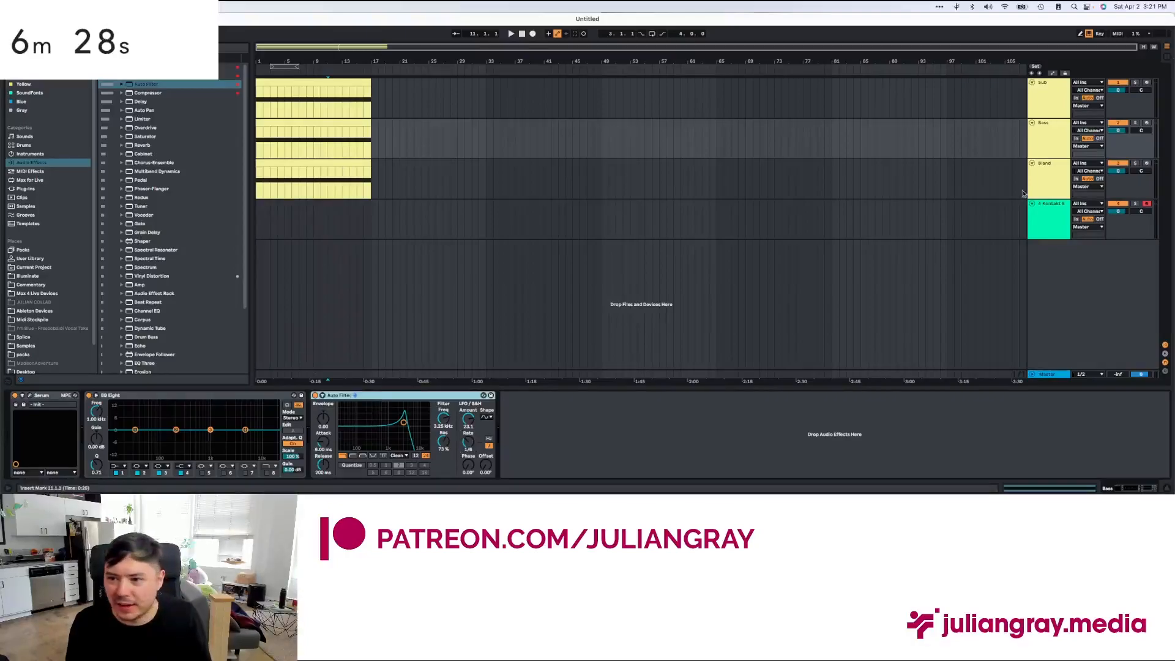
Step: Add ValhallaRoom after the Bass track's Auto Filter and set its mix to 37.3%, decay to 8.21 s and high cut to 10210 Hz
click(1051, 175)
click(1052, 140)
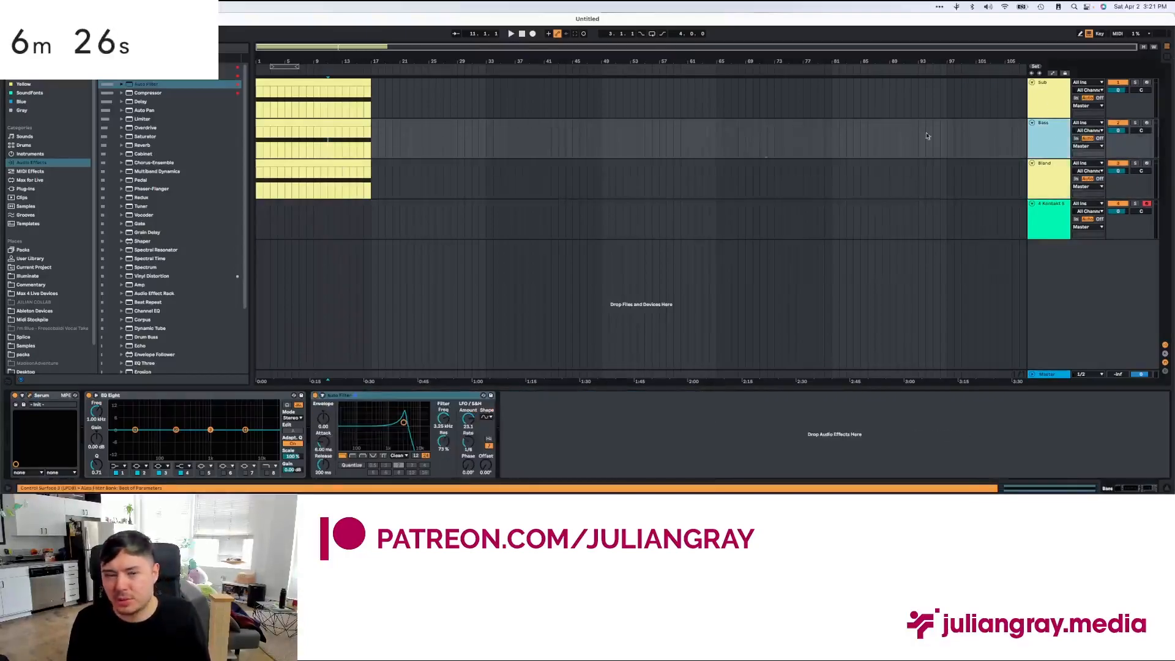
click(24, 189)
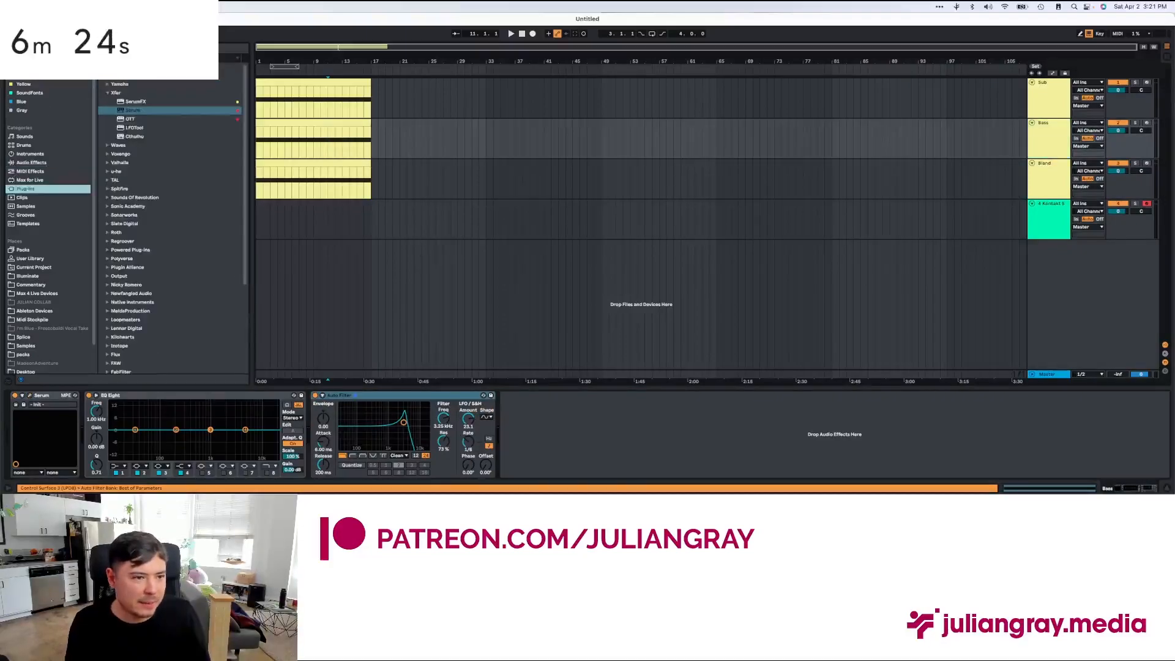
key(v)
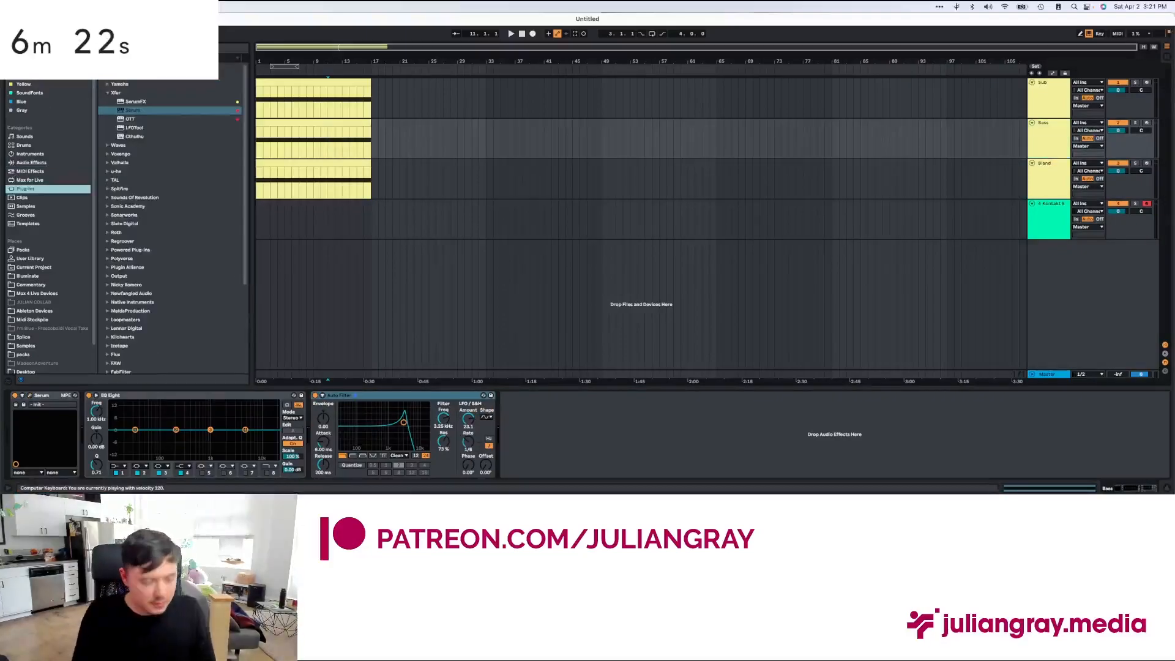
key(super+f)
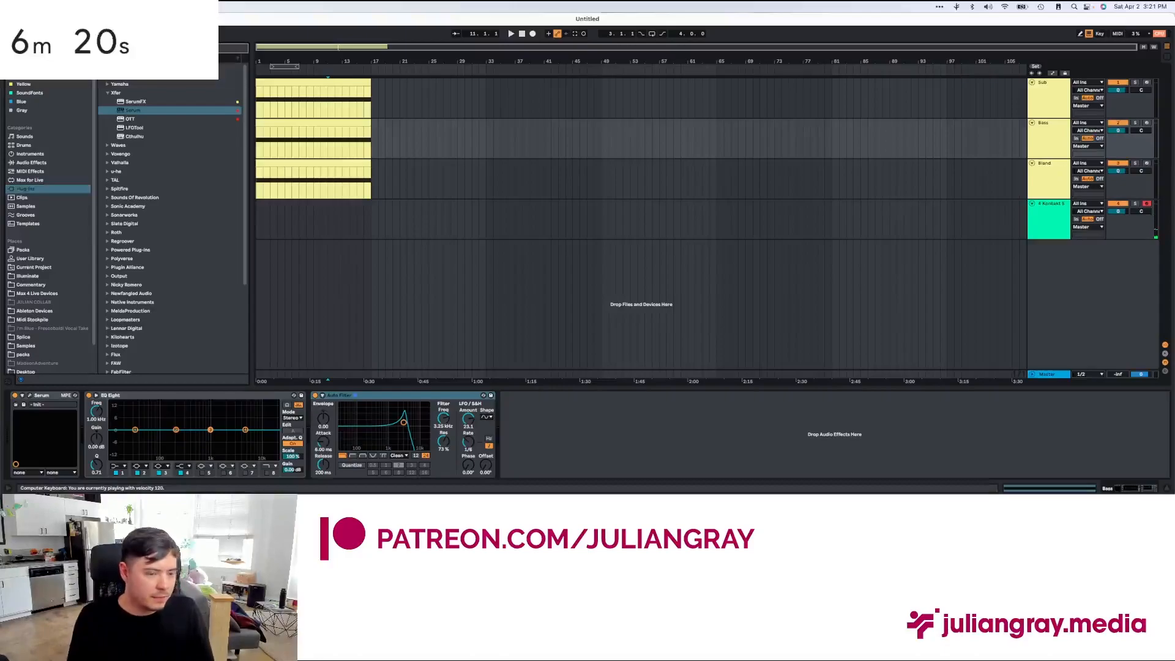
text(valh)
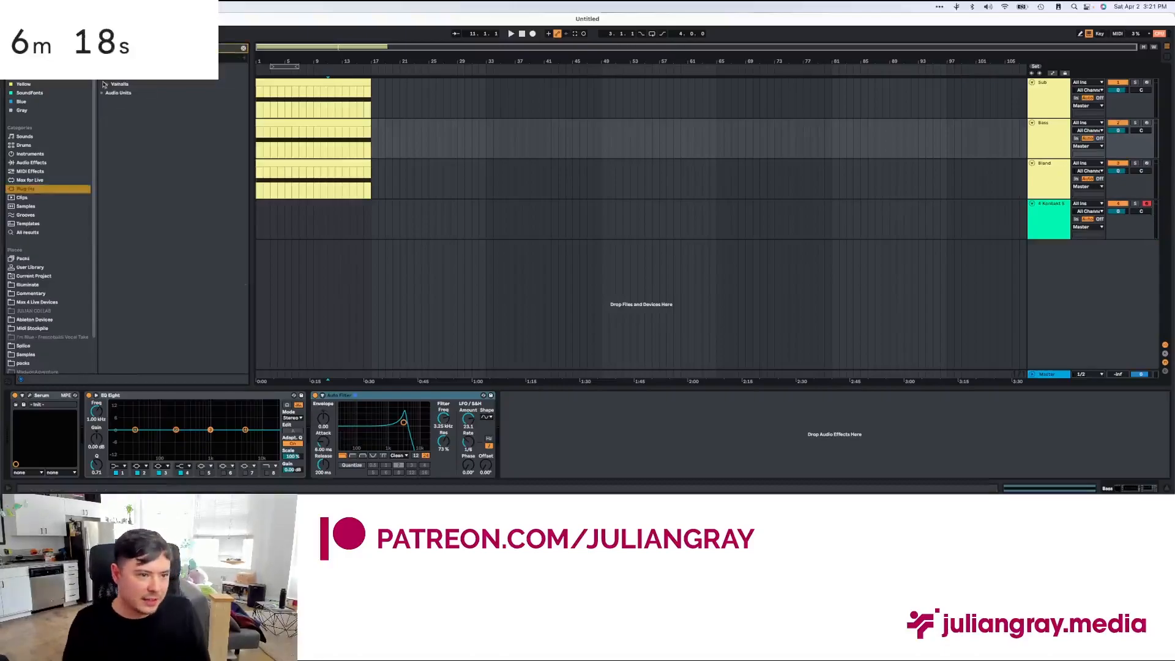
click(104, 84)
double_click(150, 110)
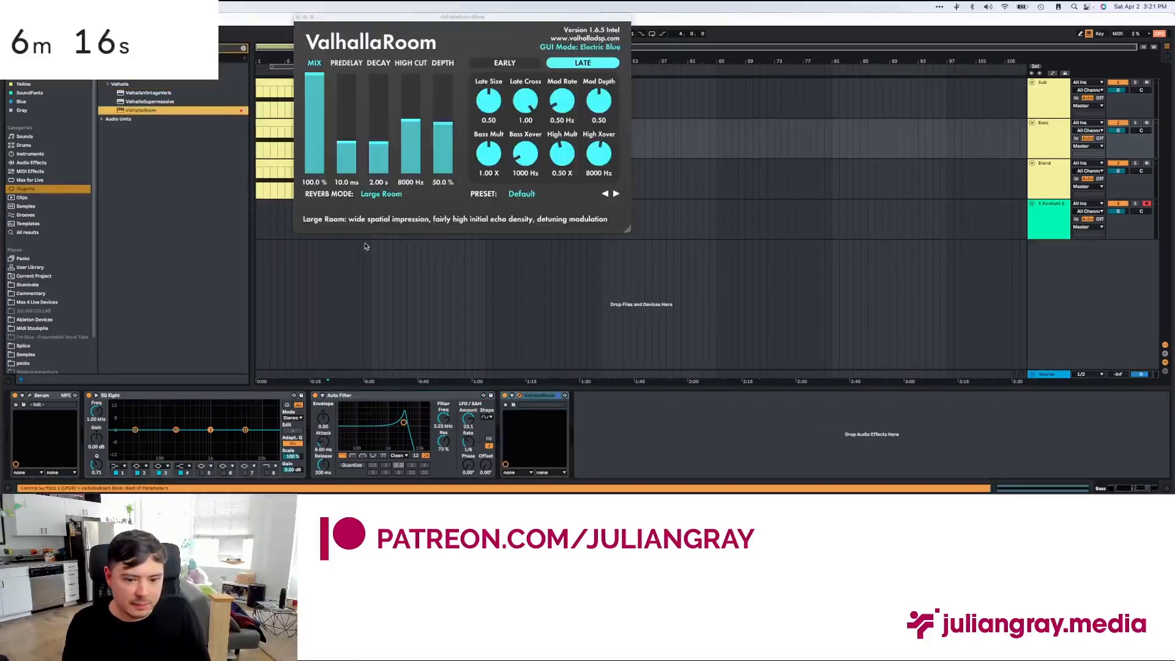
drag(313, 136, 411, 108)
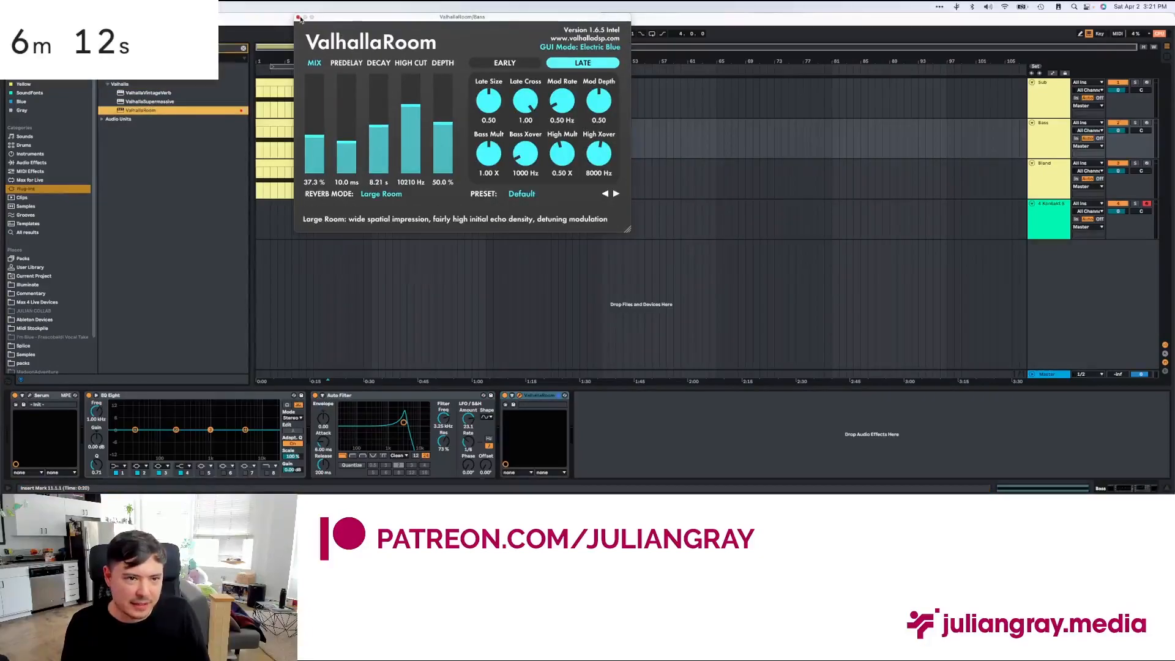
click(298, 17)
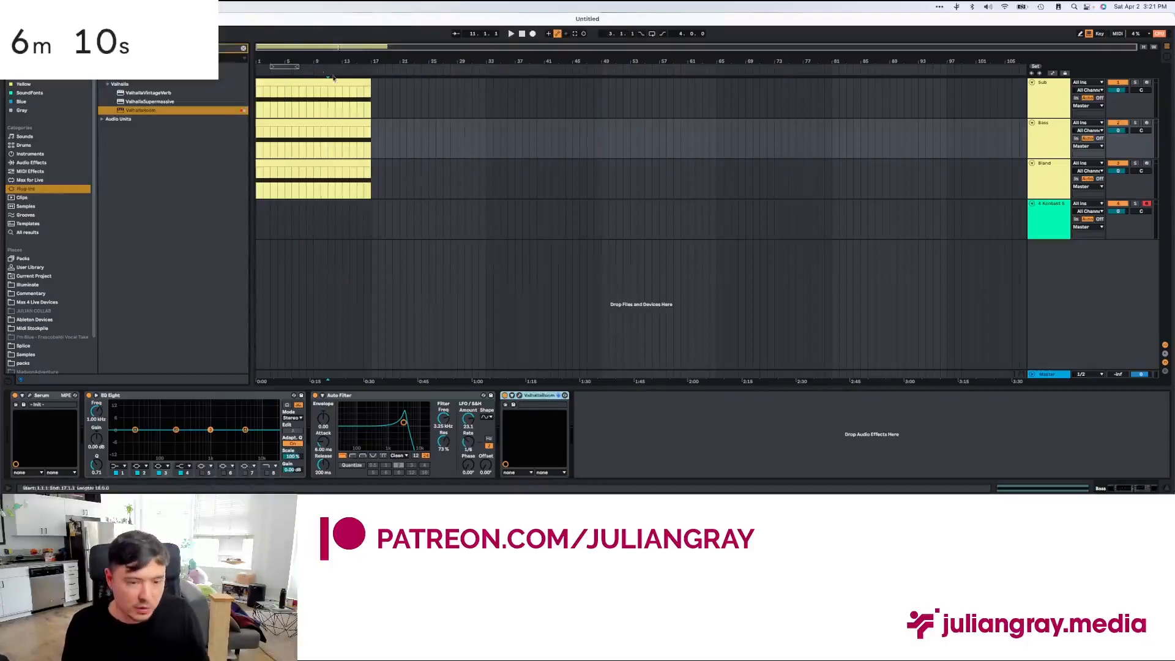
Step: Add ValhallaRoom to the end of the Bland track's chain with 41.8% mix, 8.21 s decay and 8980 Hz high cut
click(371, 191)
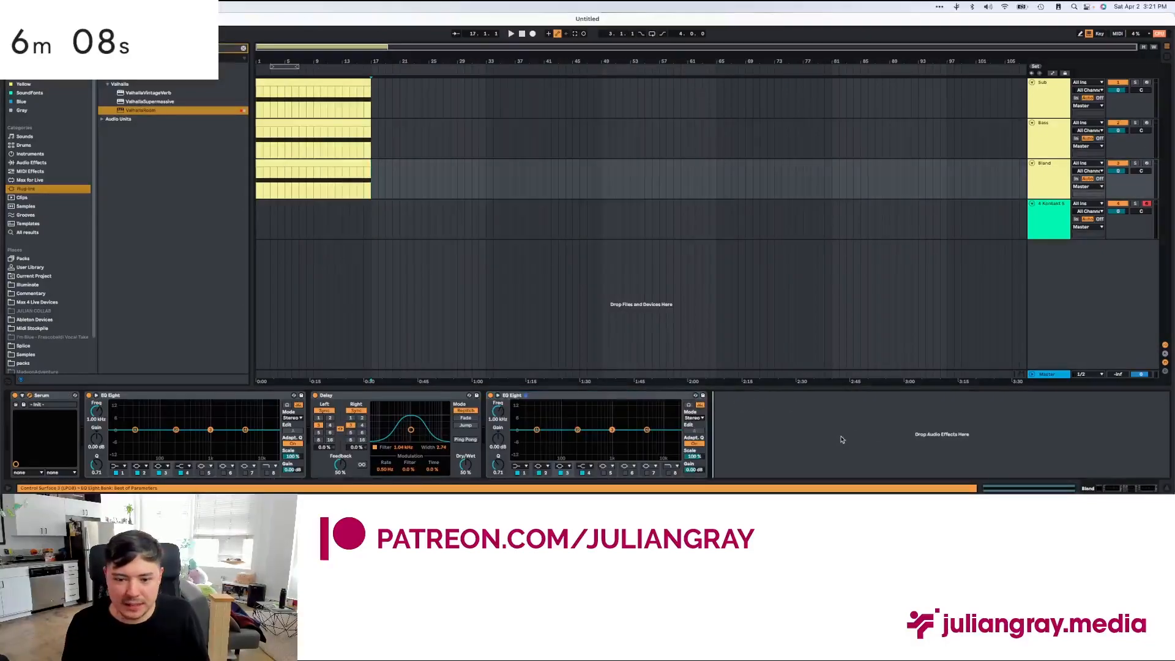
key(Return)
click(732, 396)
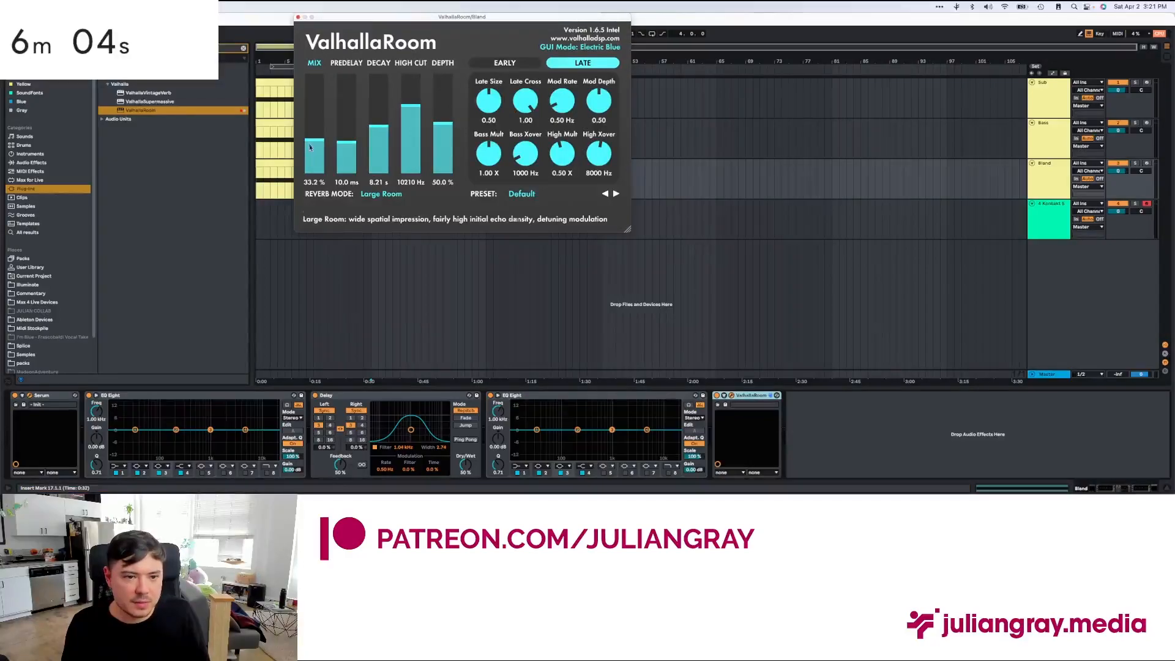
drag(310, 146, 311, 131)
drag(411, 107, 412, 123)
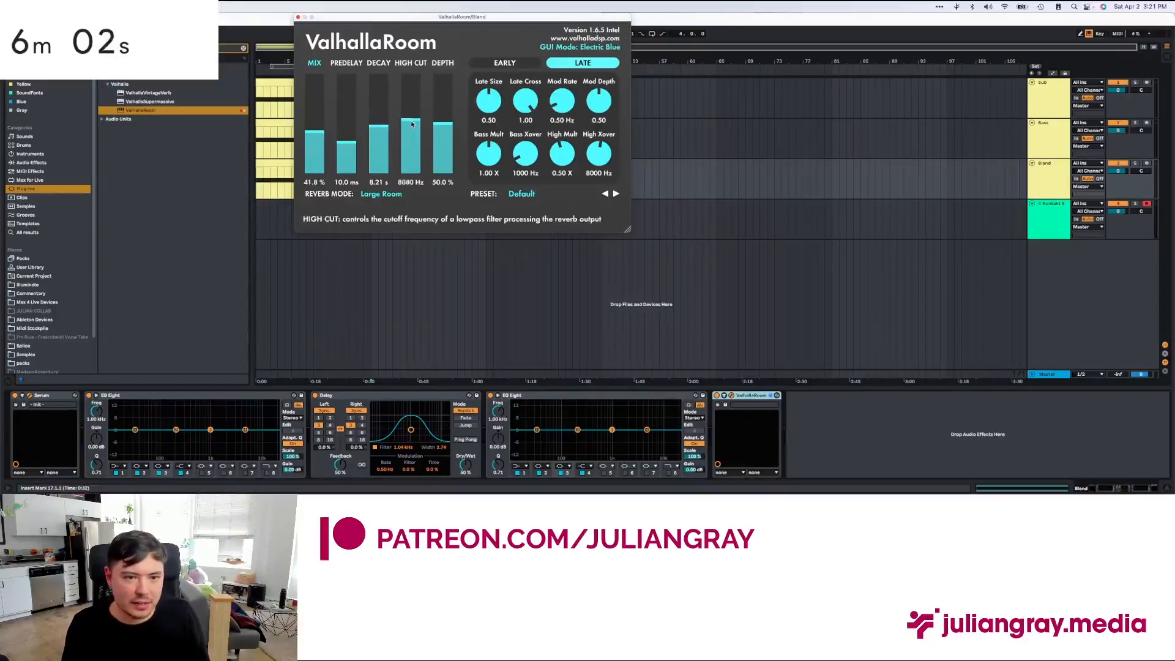
click(299, 17)
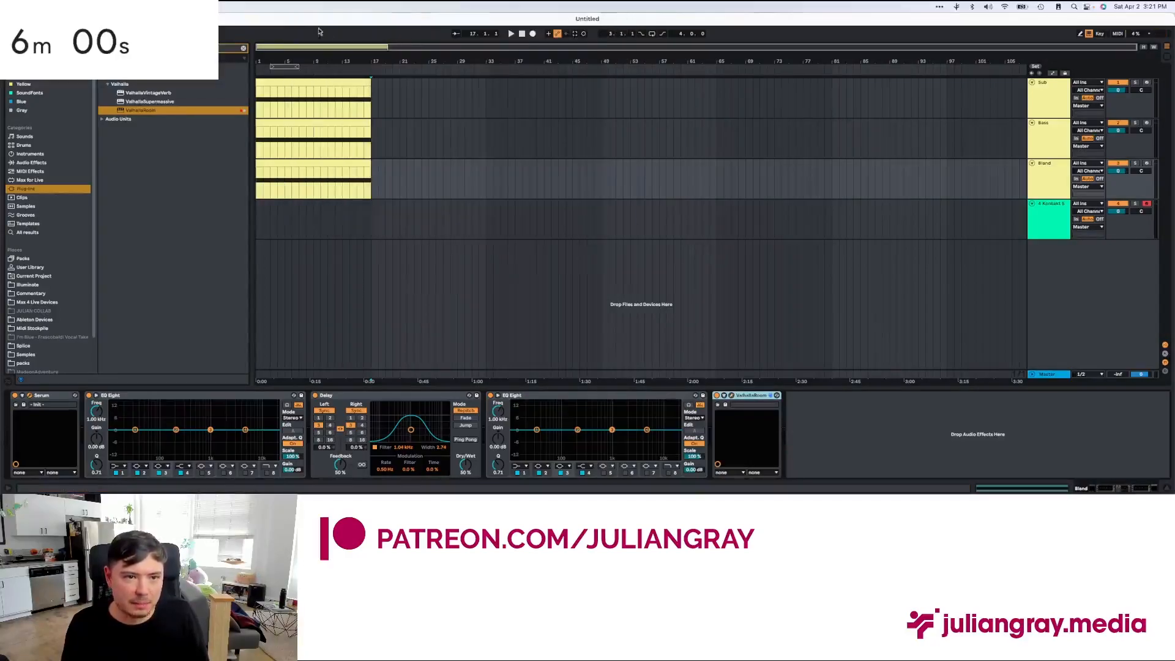
Step: Set the ENV 2 decay to 2.88 s in the Bland track's Serum and close Serum
click(346, 161)
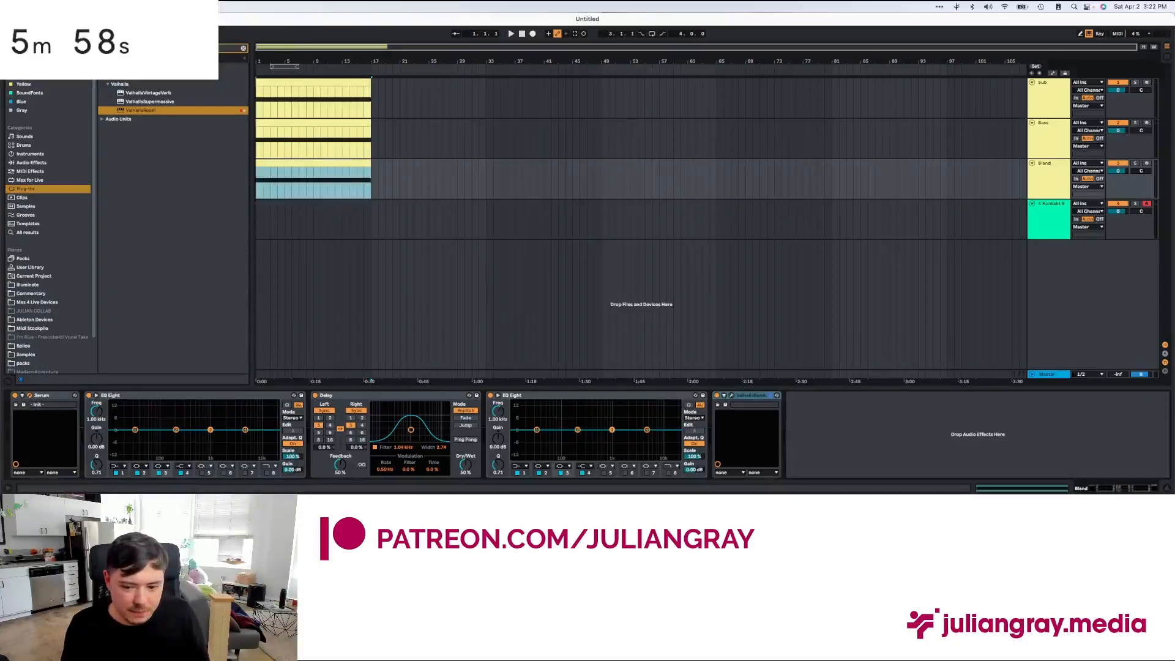
click(29, 395)
drag(417, 182, 502, 111)
drag(538, 353, 566, 354)
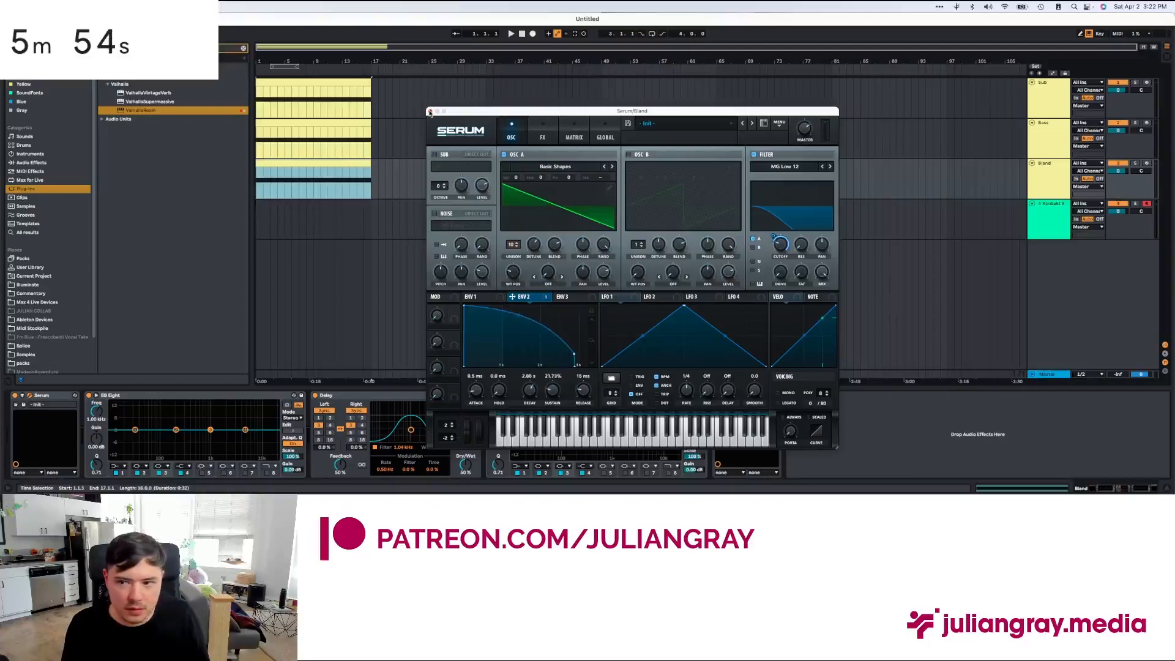
click(430, 112)
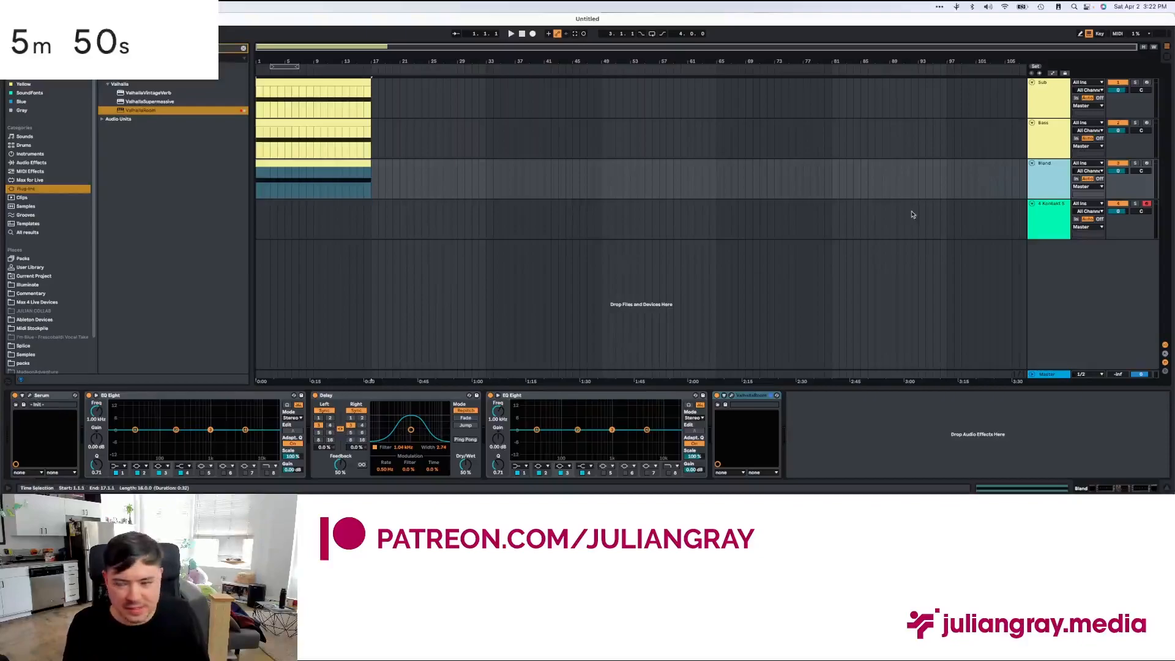
Step: Insert a new MIDI track with Serum below the Kontakt track and delete the Kontakt track
click(1049, 221)
right_click(1058, 227)
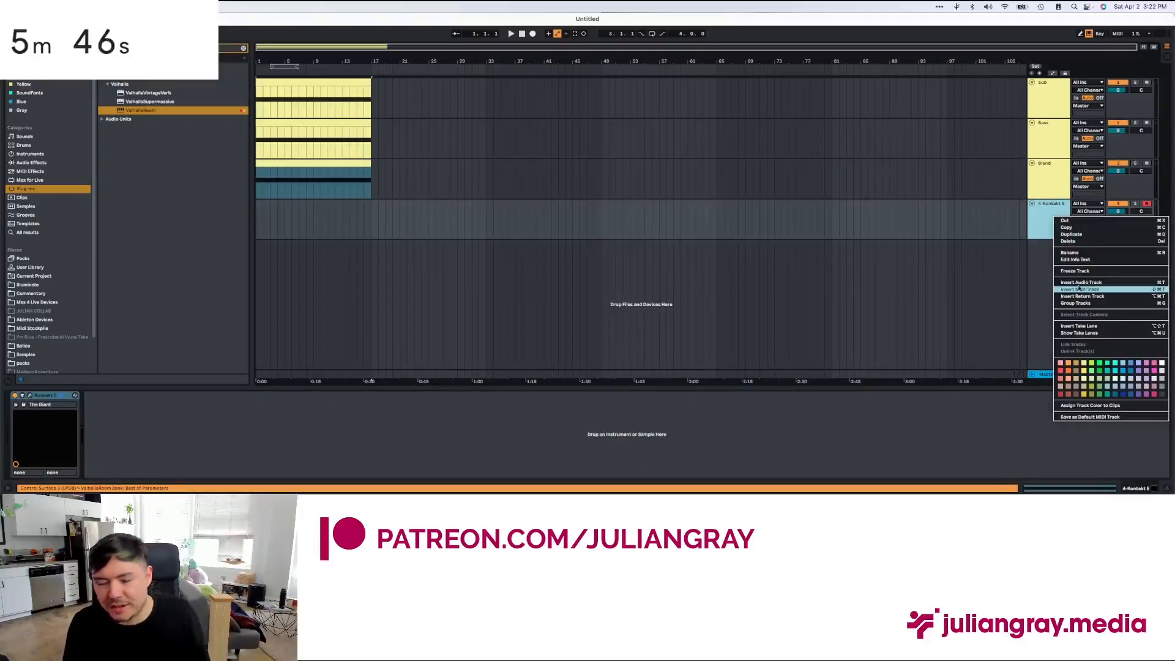
click(1084, 290)
click(377, 245)
click(1043, 227)
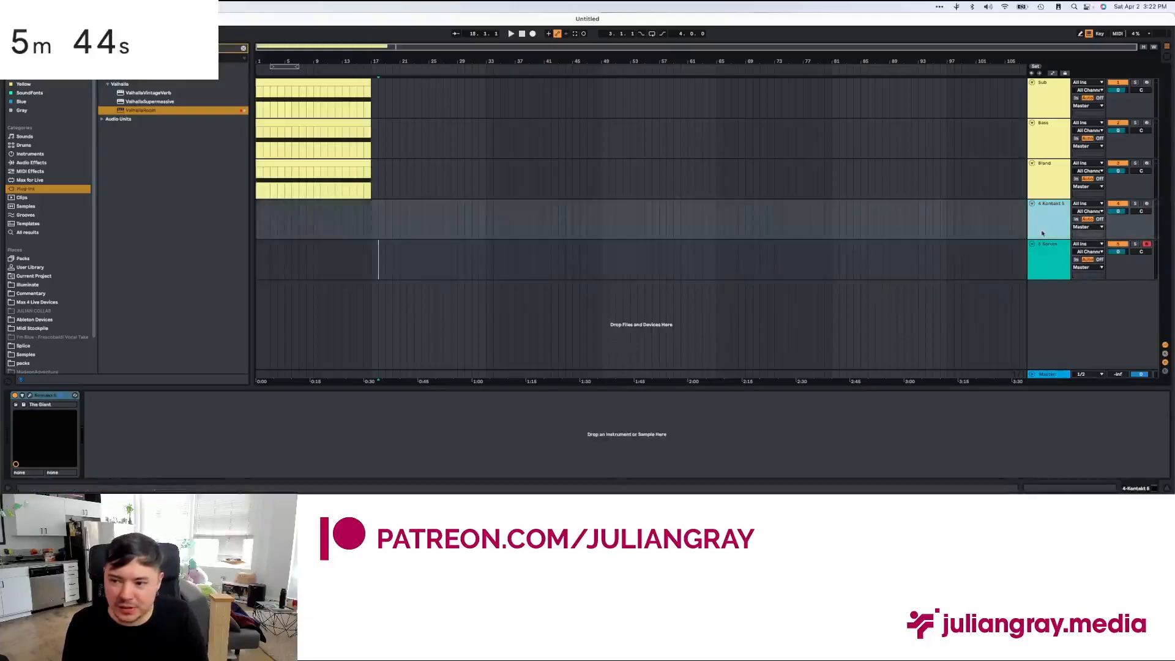
key(BackSpace)
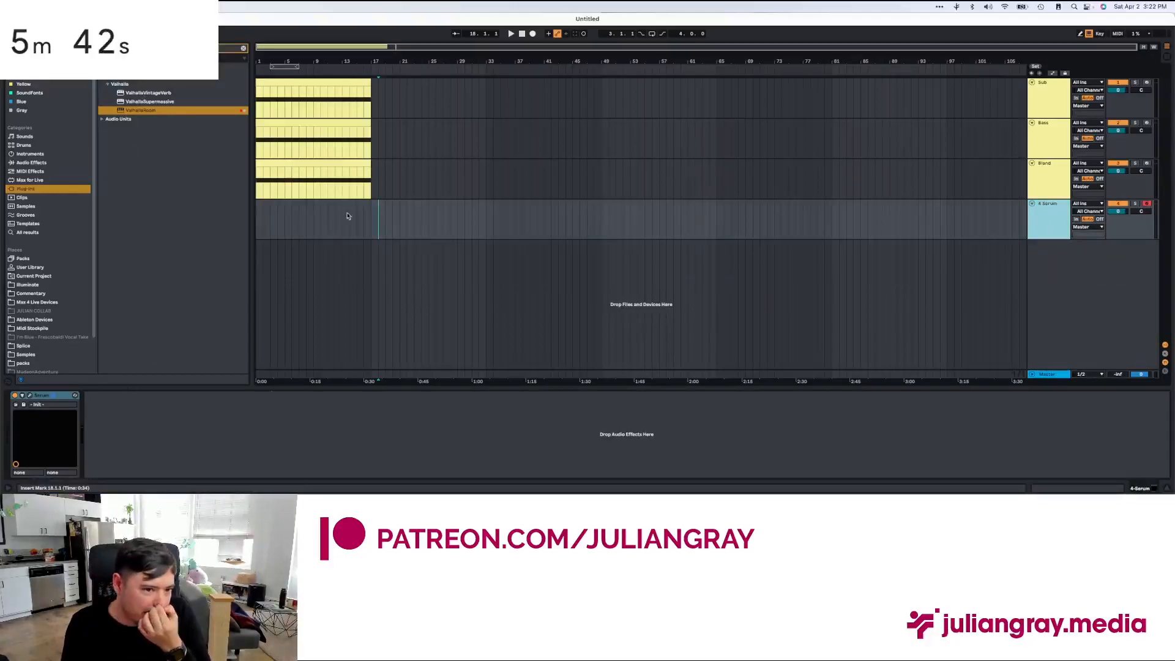
Step: Create an empty 16-bar MIDI clip on the new Serum track, starting at bar 1
drag(371, 218, 257, 218)
right_click(277, 217)
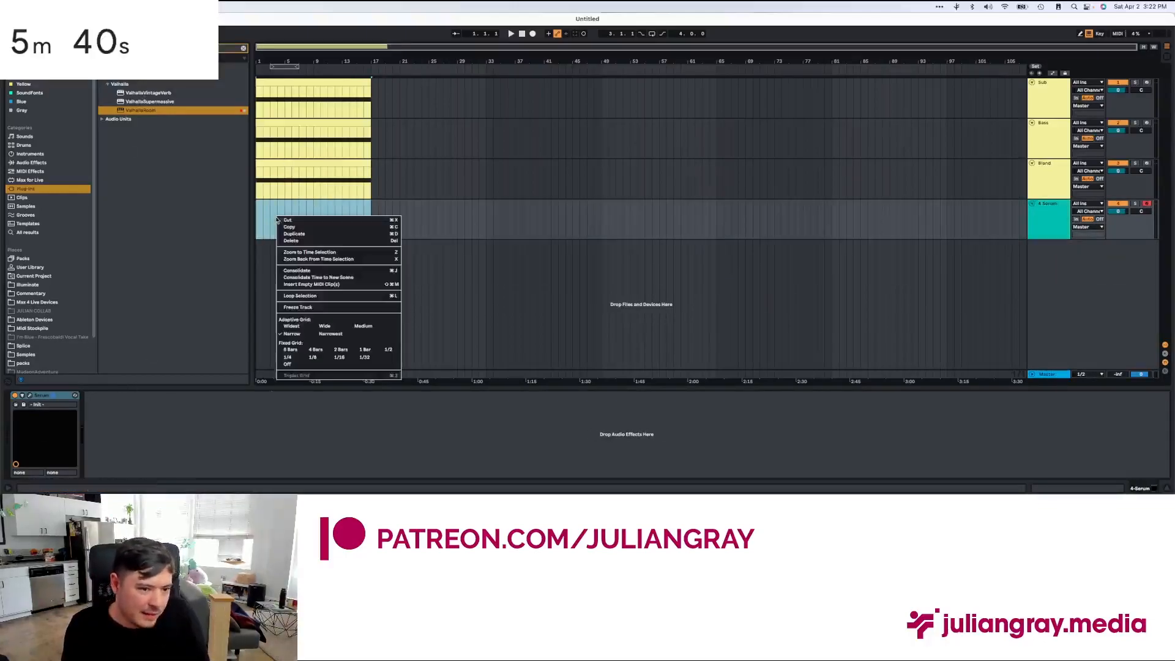
click(300, 270)
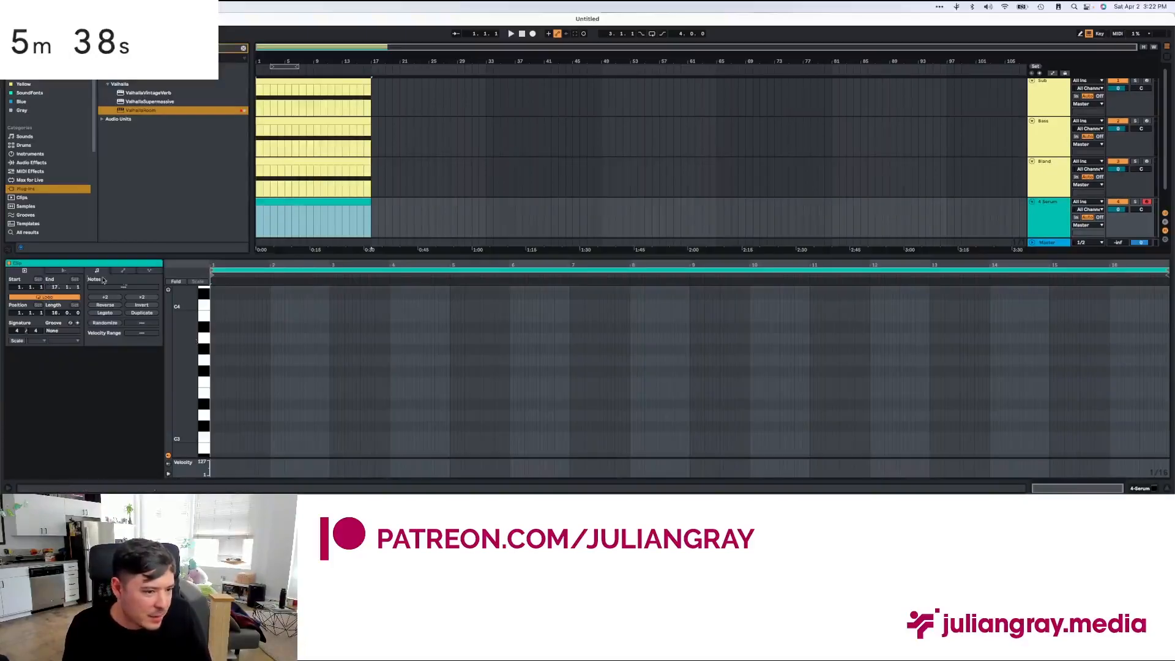
click(124, 272)
click(99, 272)
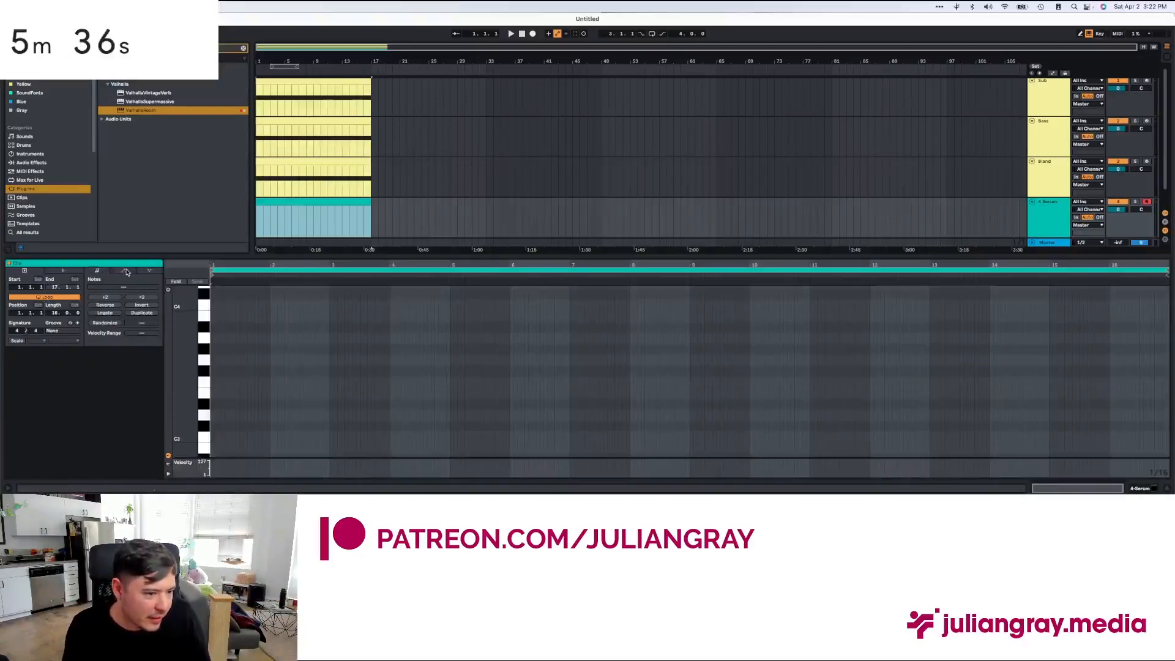
click(126, 272)
click(98, 272)
click(124, 271)
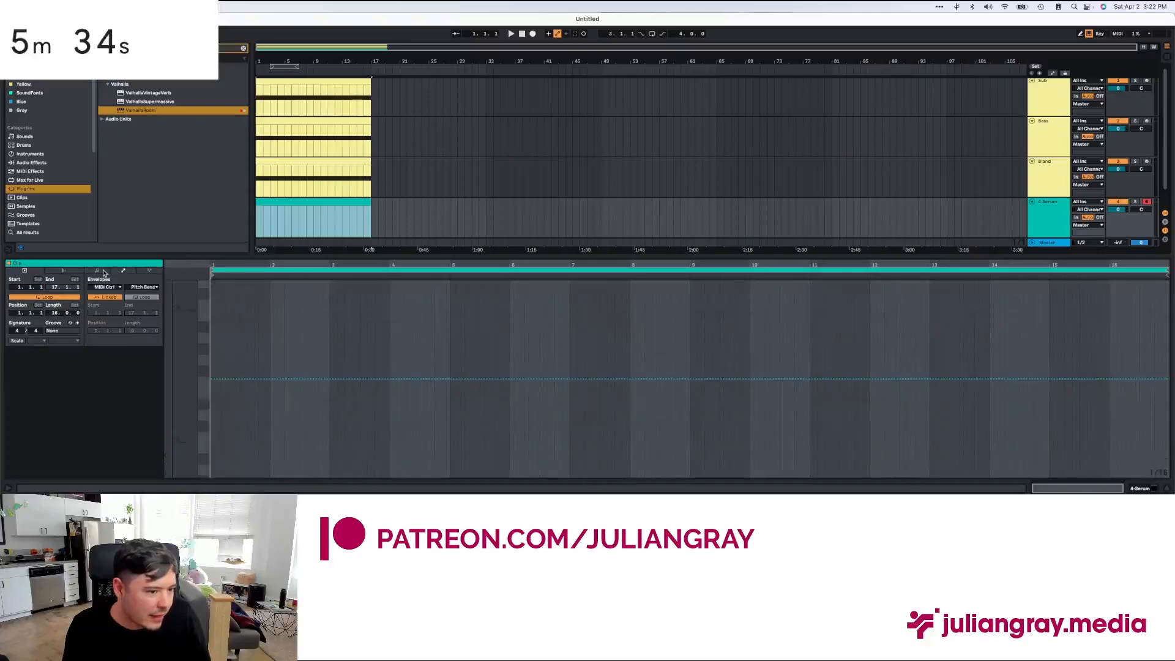
click(101, 272)
click(64, 271)
click(25, 271)
Step: Set the new Serum clip's scale to F Minor
click(35, 340)
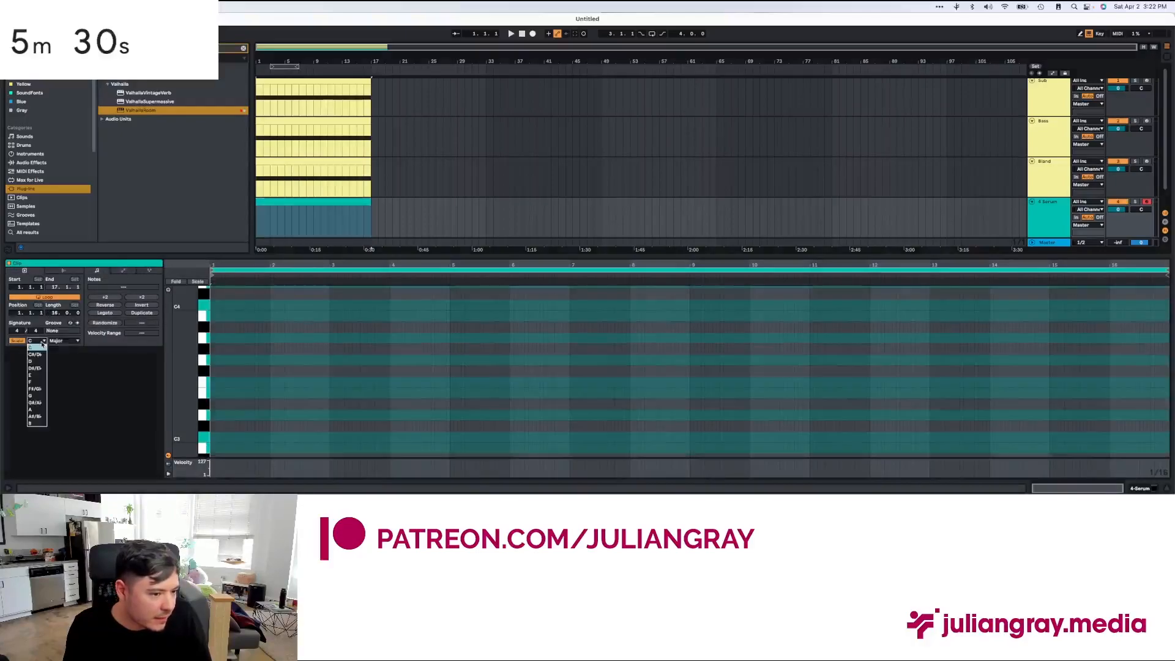
click(38, 382)
click(64, 340)
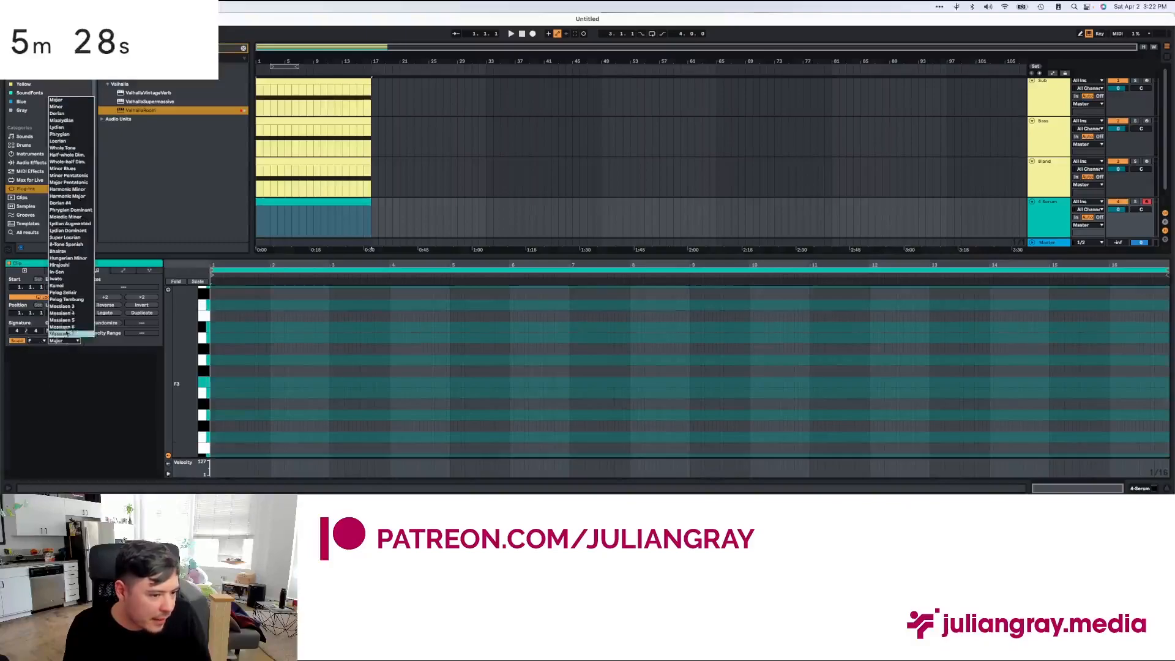
click(61, 106)
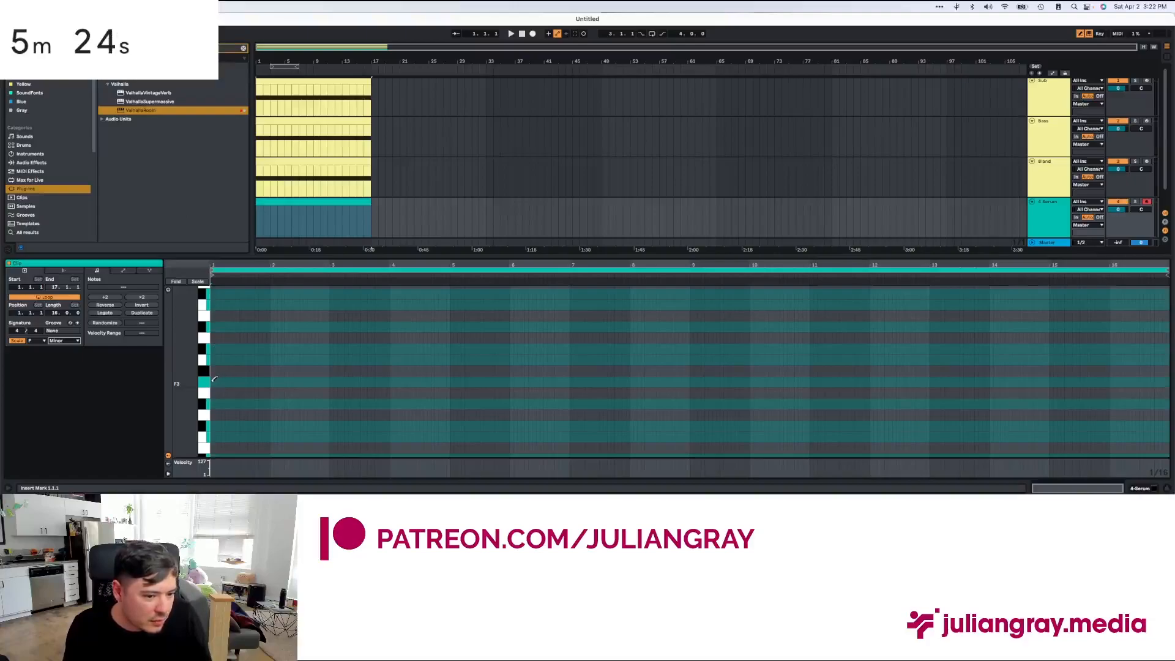
Step: Draw sixteenth notes F3 at 1.1.1 and C4 at 1.1.2 in the new Serum clip
click(213, 379)
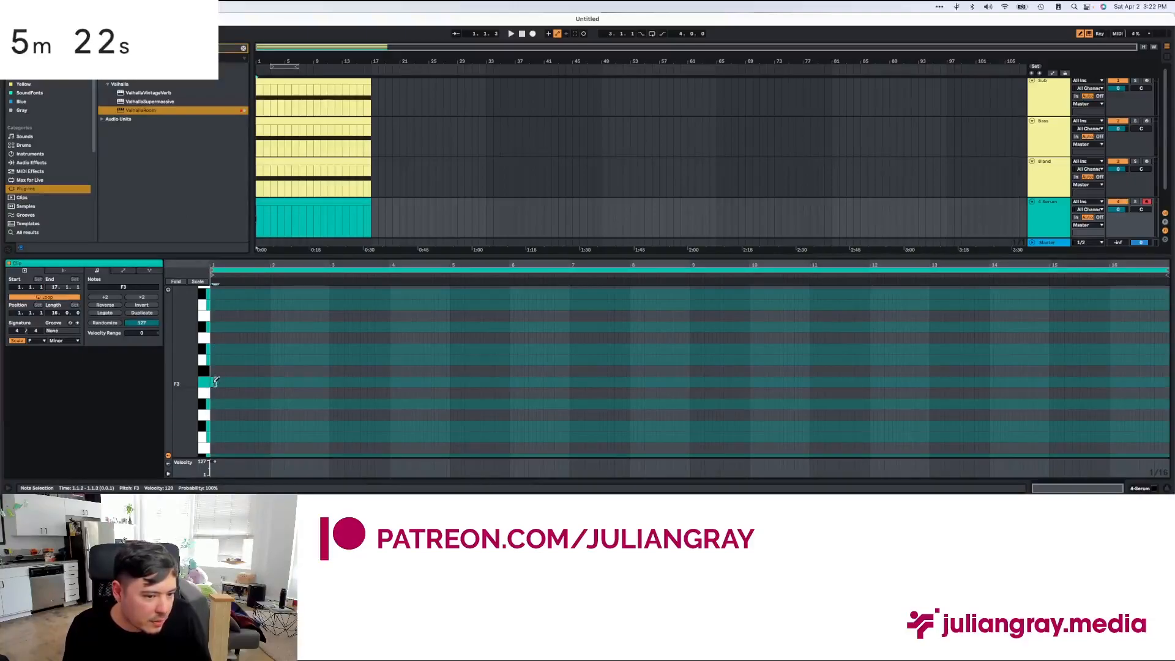
click(215, 381)
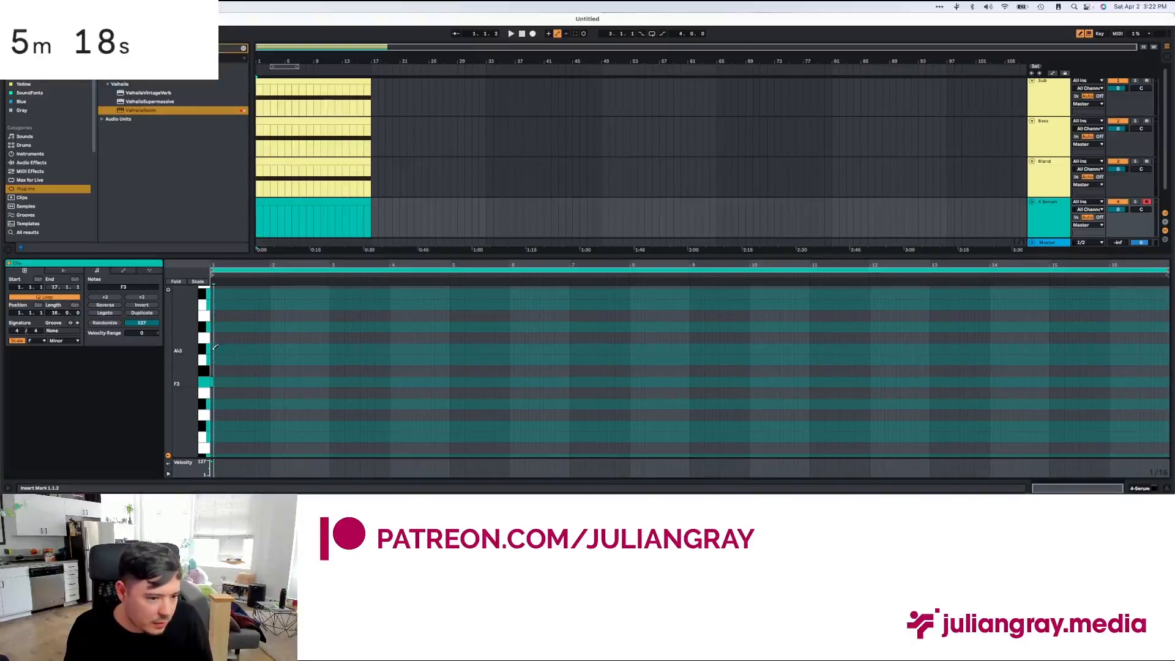
click(212, 305)
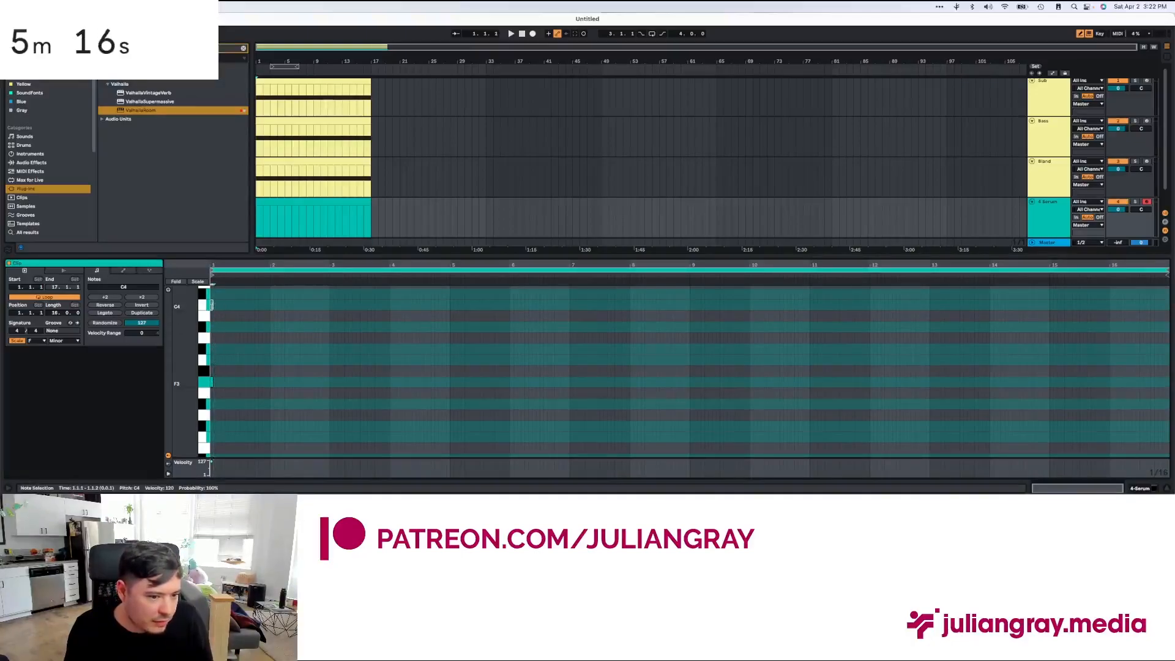
click(214, 304)
Step: Try an Ab3 sixteenth note at 1.1.3, shifting it by octaves, and delete it
click(218, 354)
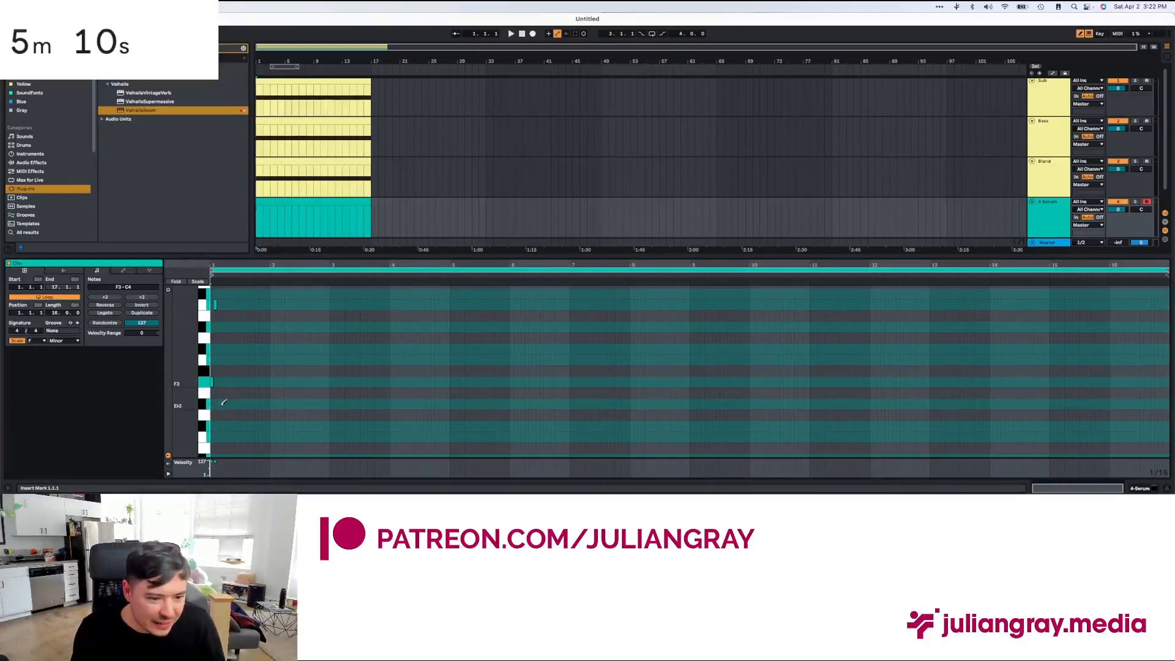
scroll(224, 313, up, 2)
scroll(224, 313, up, 1)
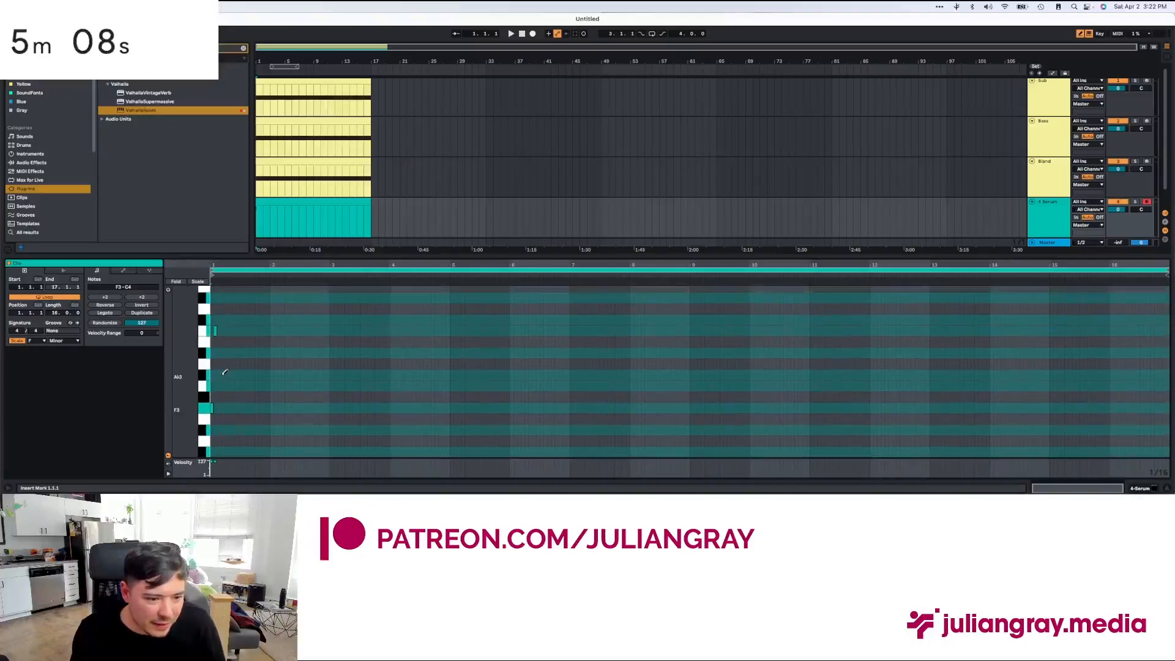
click(220, 374)
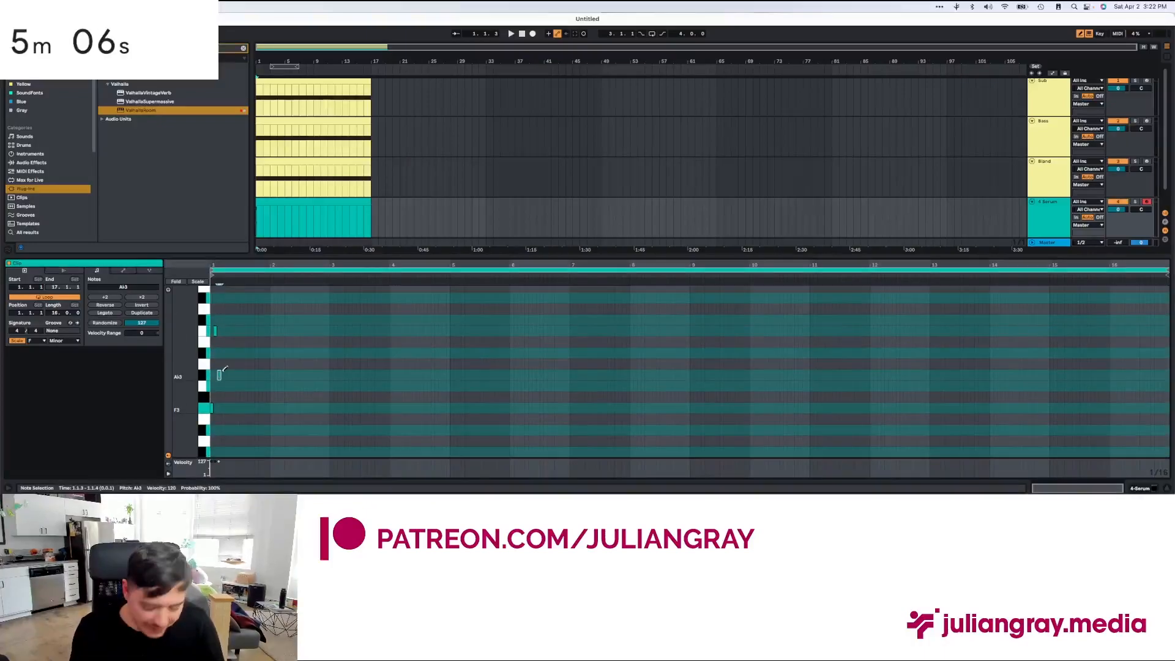
key(shift+Up)
key(shift+Down)
key(shift+Down)
key(shift+Up)
key(shift+Up)
key(Delete)
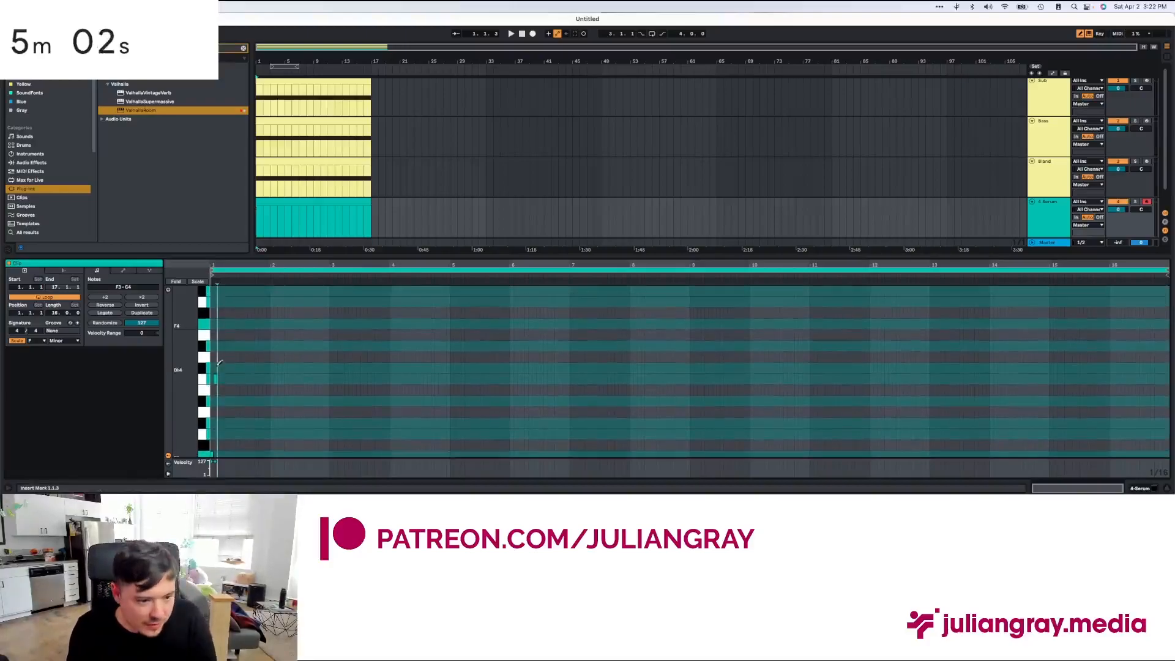
Step: Add sixteenth notes Eb4 at 1.1.3 and C4 at 1.1.4 to complete the one-beat arpeggio
click(222, 344)
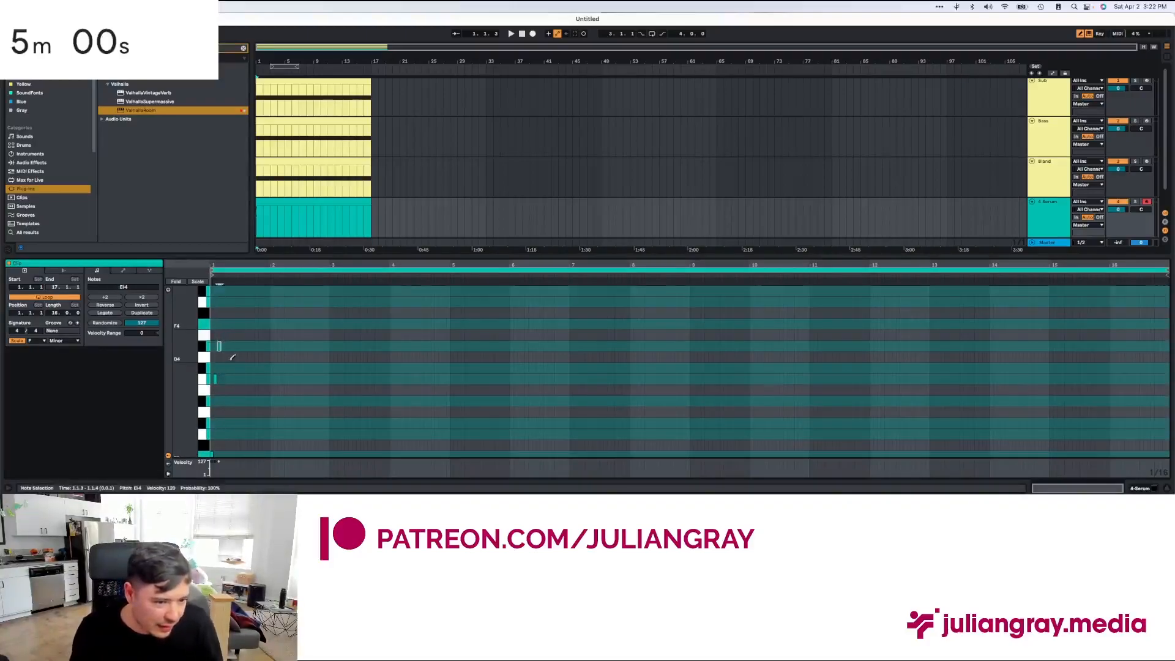
scroll(226, 351, down, 2)
key(b)
click(225, 309)
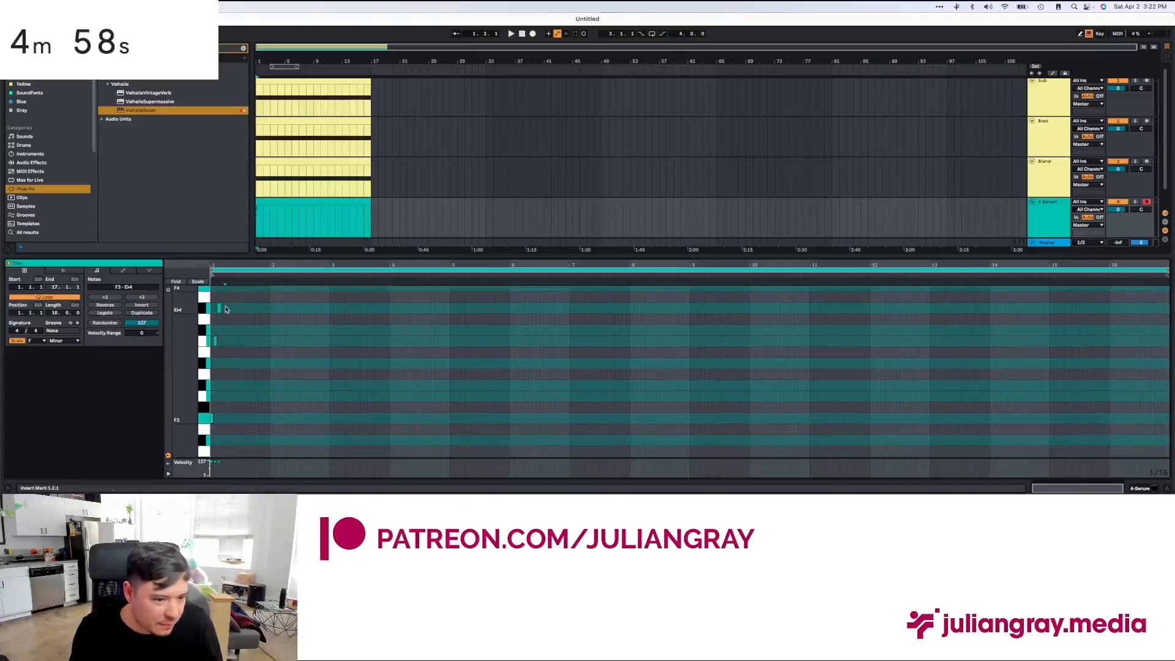
double_click(223, 340)
Step: Select the one-beat F3, C4, Eb4, C4 arpeggio and duplicate it repeatedly until it fills the 16-bar clip
drag(225, 295, 212, 432)
key(super+d)
key(super+d)
key(super+d)
key(super+d)
key(super+d)
key(super+d)
key(super+d)
key(super+d)
key(super+d)
key(super+d)
key(super+d)
key(super+d)
key(super+d)
key(super+d)
key(super+d)
key(super+d)
key(super+d)
key(super+d)
key(super+d)
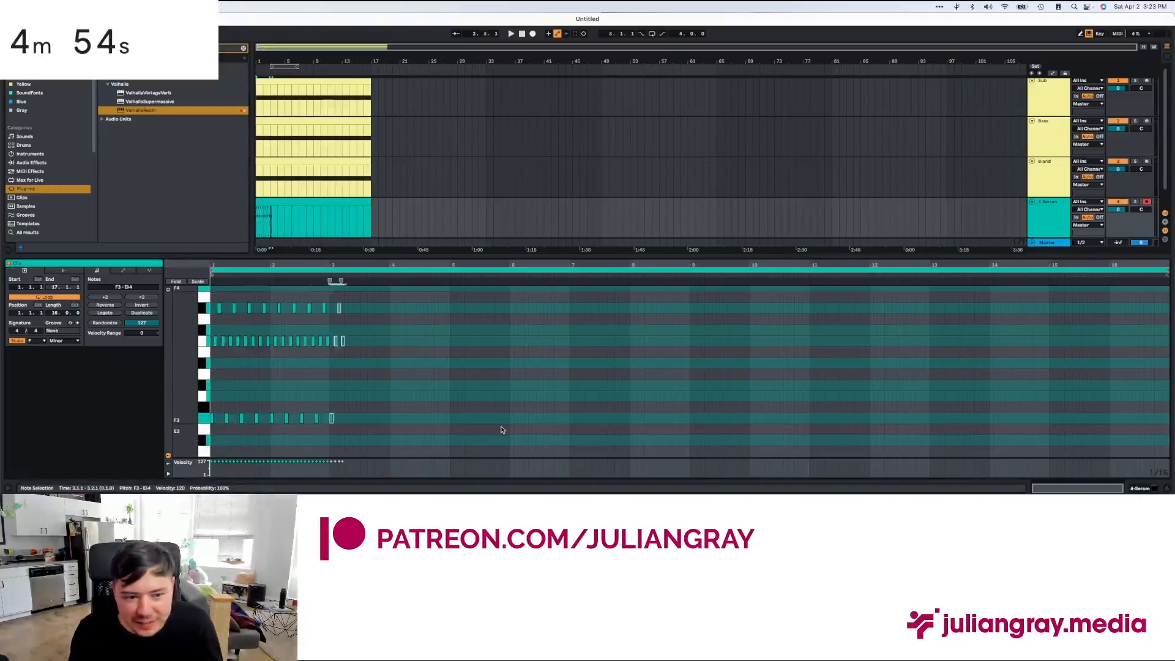
key(super+d)
key(super+d)
key(super+d)
key(super+d)
key(super+d)
key(super+d)
key(super+d)
key(super+d)
key(super+d)
key(super+d)
key(super+d)
key(super+d)
key(super+d)
key(super+d)
key(super+d)
key(super+d)
key(super+d)
key(super+d)
key(super+d)
key(super+d)
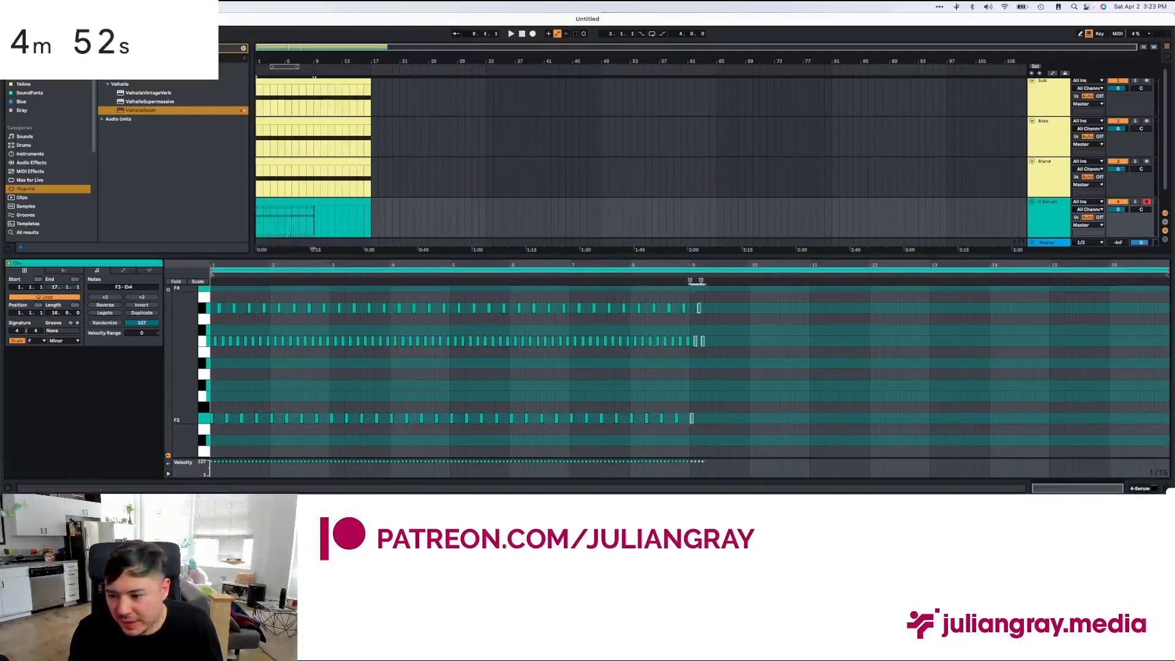
key(super+d)
key(super+d)
key(super+d)
key(super+d)
key(super+d)
key(super+d)
key(super+d)
key(super+d)
key(super+d)
key(super+d)
key(super+d)
key(super+d)
key(super+d)
key(super+d)
key(super+d)
key(super+d)
key(super+d)
key(super+d)
key(super+d)
key(super+d)
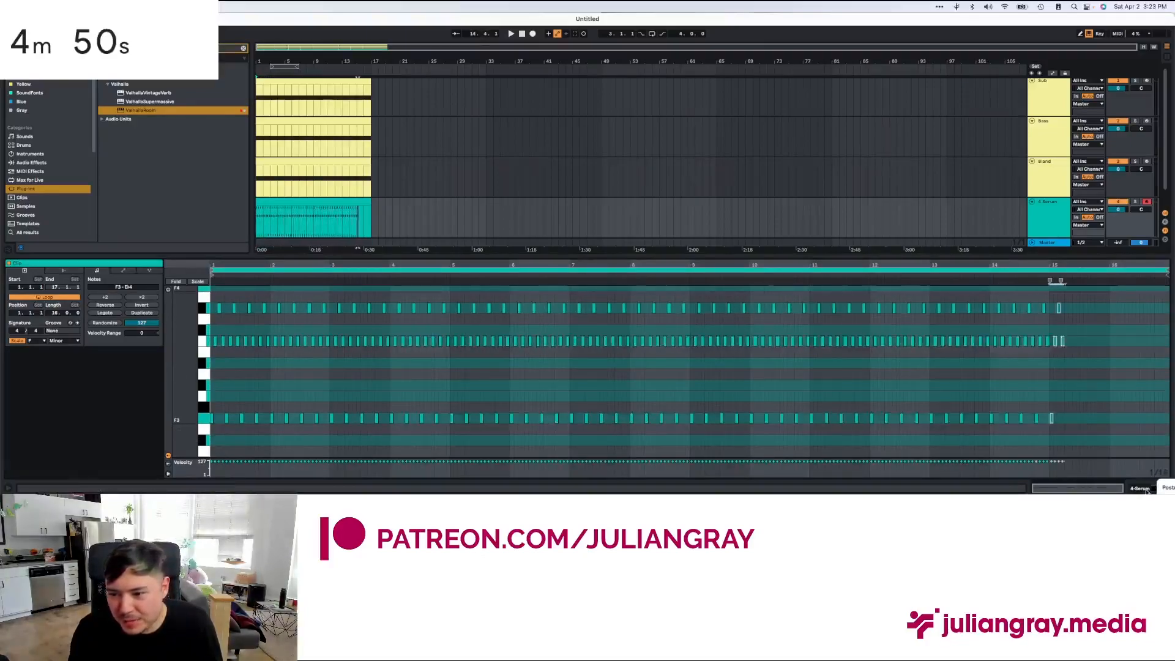
Step: Enable the MG Low 12 filter in the arpeggio's Serum and modulate its cutoff with Env 2, using 901 ms decay and 0% sustain
click(1144, 489)
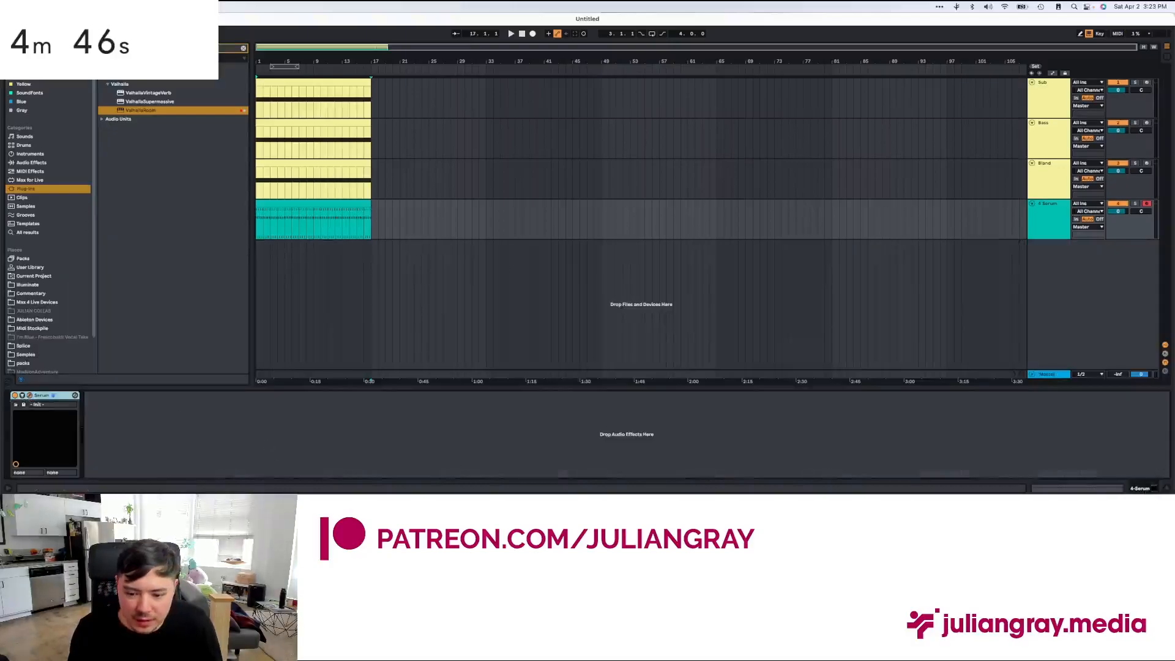
click(29, 396)
drag(220, 229, 708, 66)
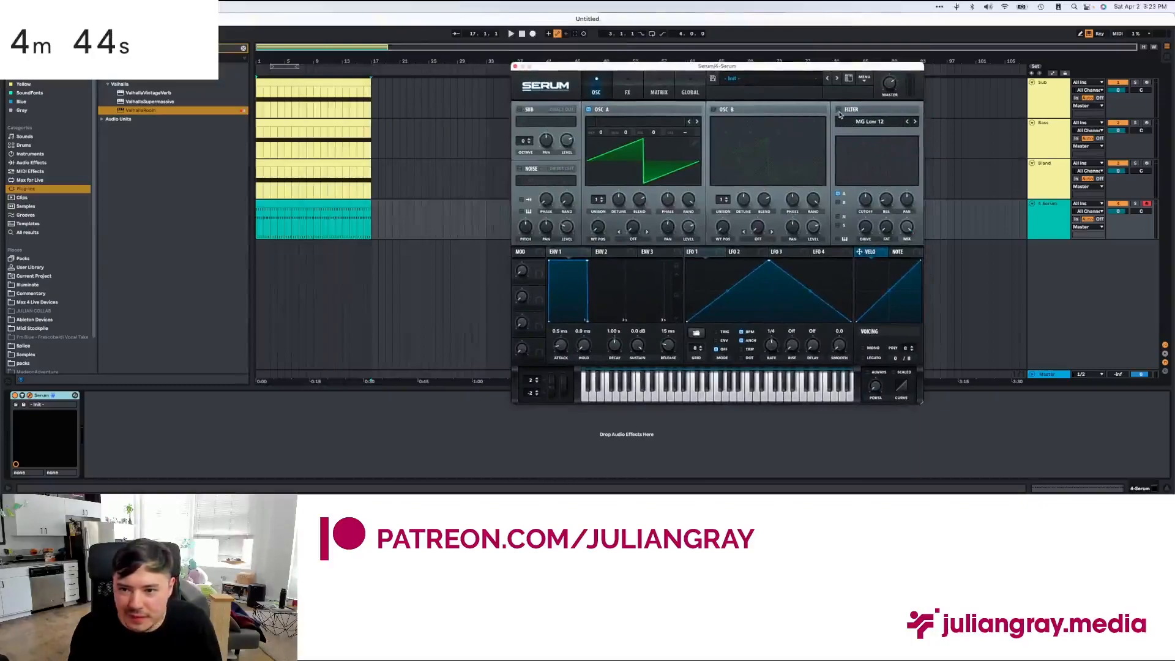
click(839, 110)
drag(606, 255, 865, 199)
drag(588, 273, 561, 320)
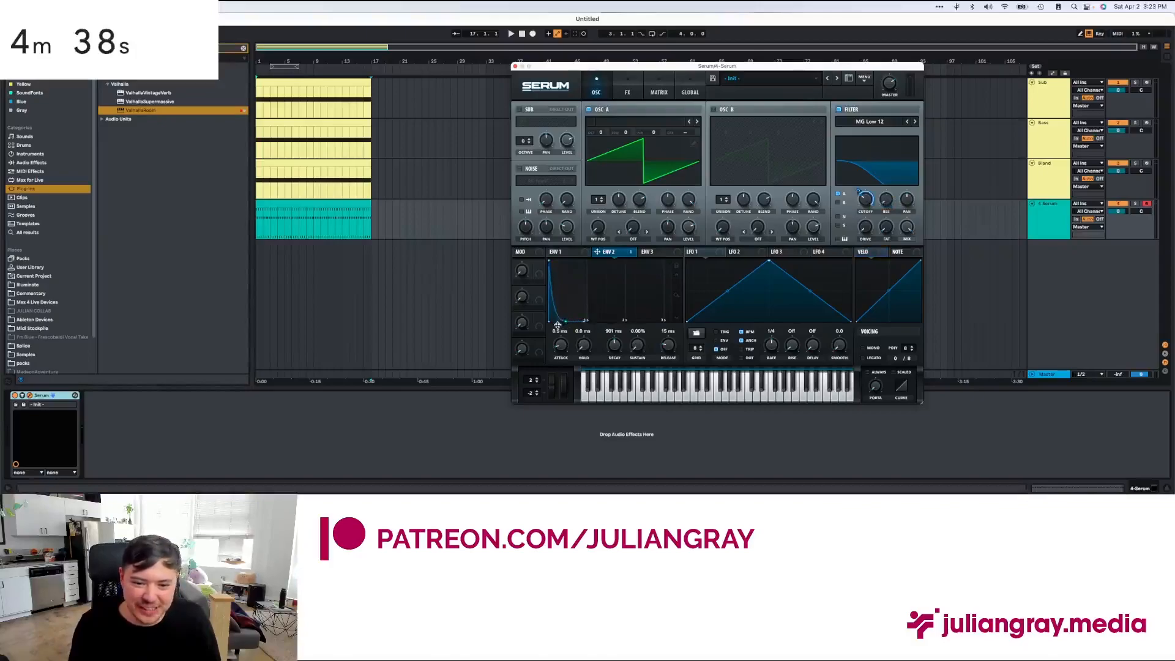
Step: Load the Basic Shapes wavetable in Osc A, then enable Osc B with the same wavetable
click(606, 122)
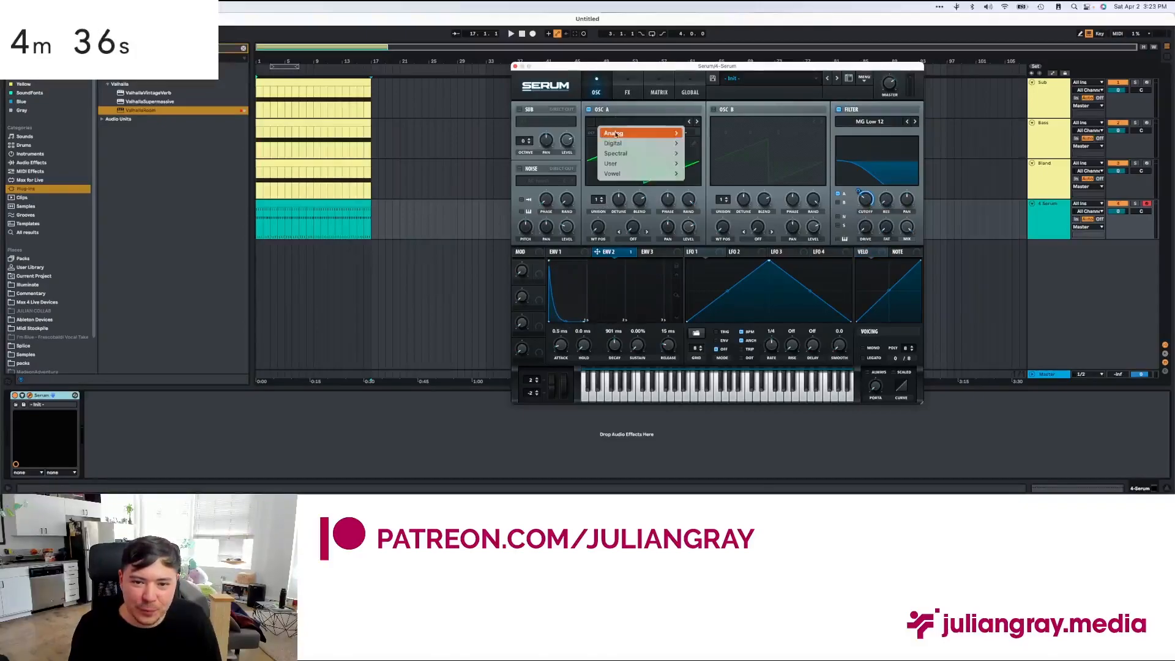
mouse_move(667, 133)
click(716, 125)
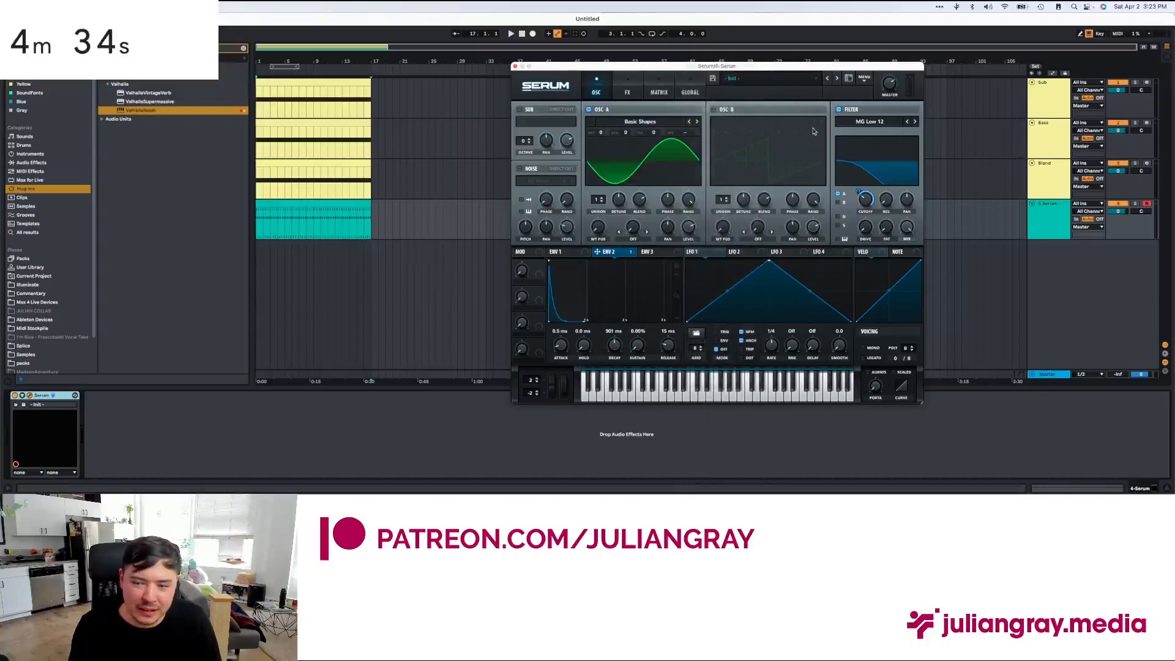
click(713, 110)
click(727, 123)
mouse_move(789, 133)
click(867, 129)
Step: Set Osc B's warp to FM (from A) at about 71%, route Osc B through the filter, and close Serum
click(757, 239)
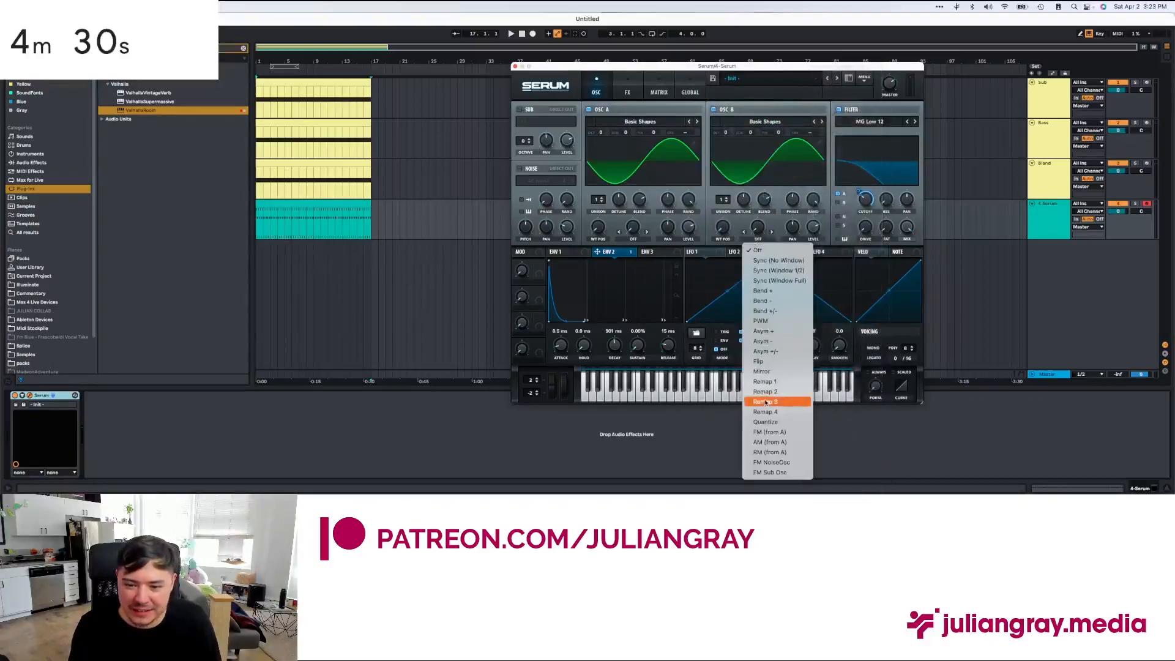
click(769, 432)
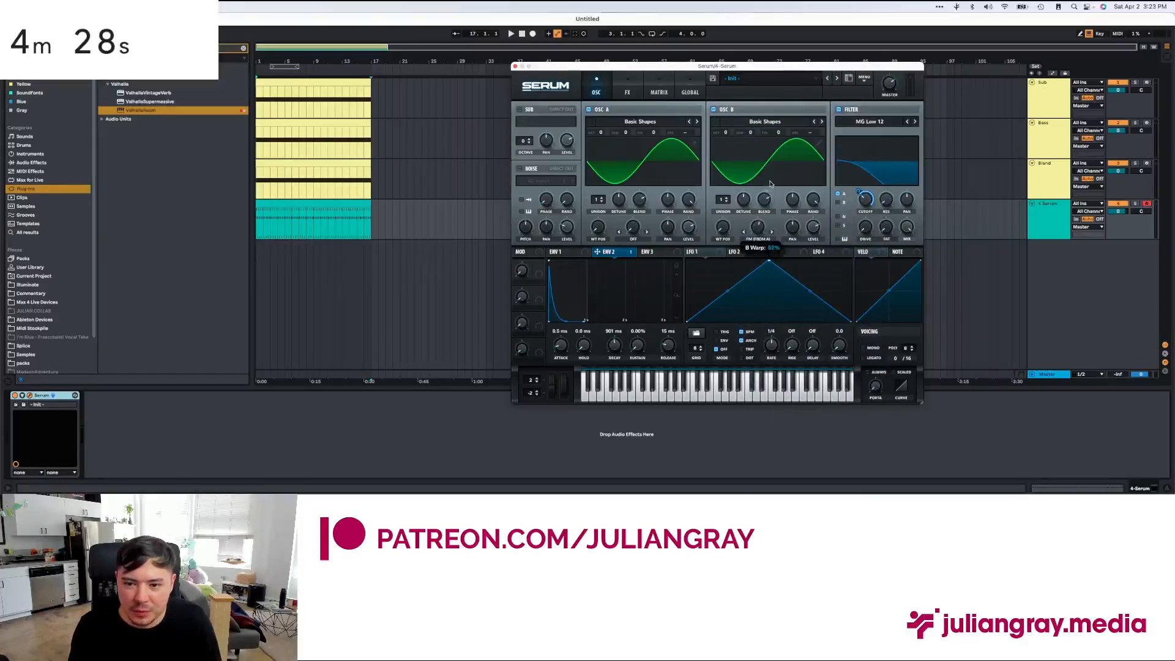
click(839, 202)
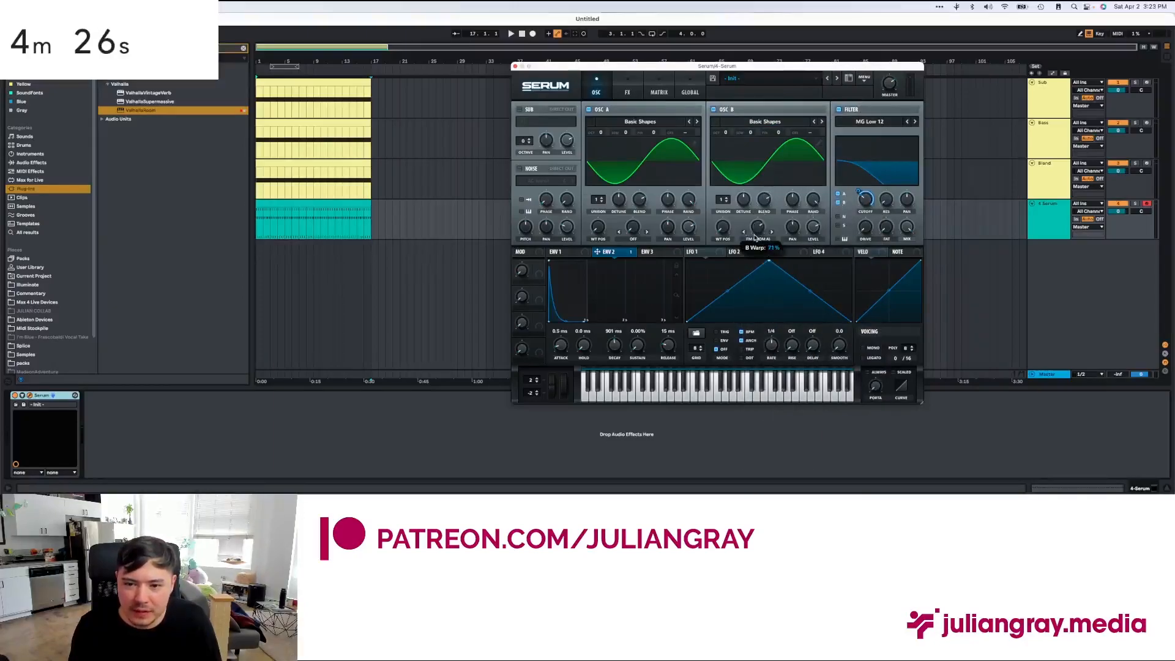
click(630, 89)
click(585, 85)
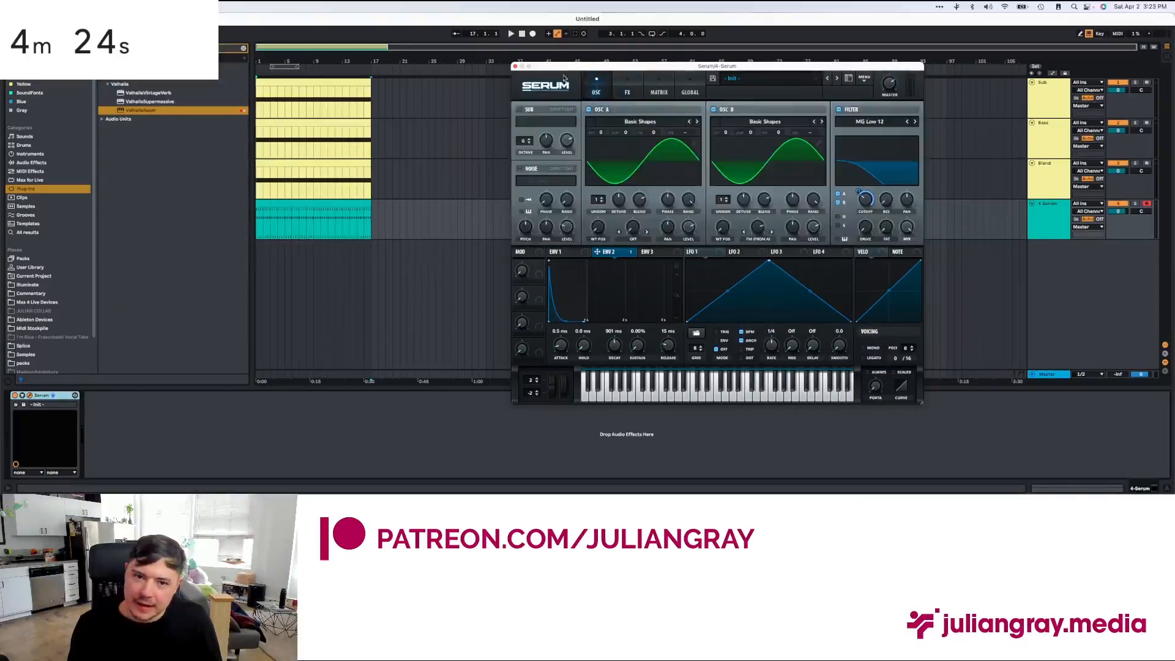
click(514, 66)
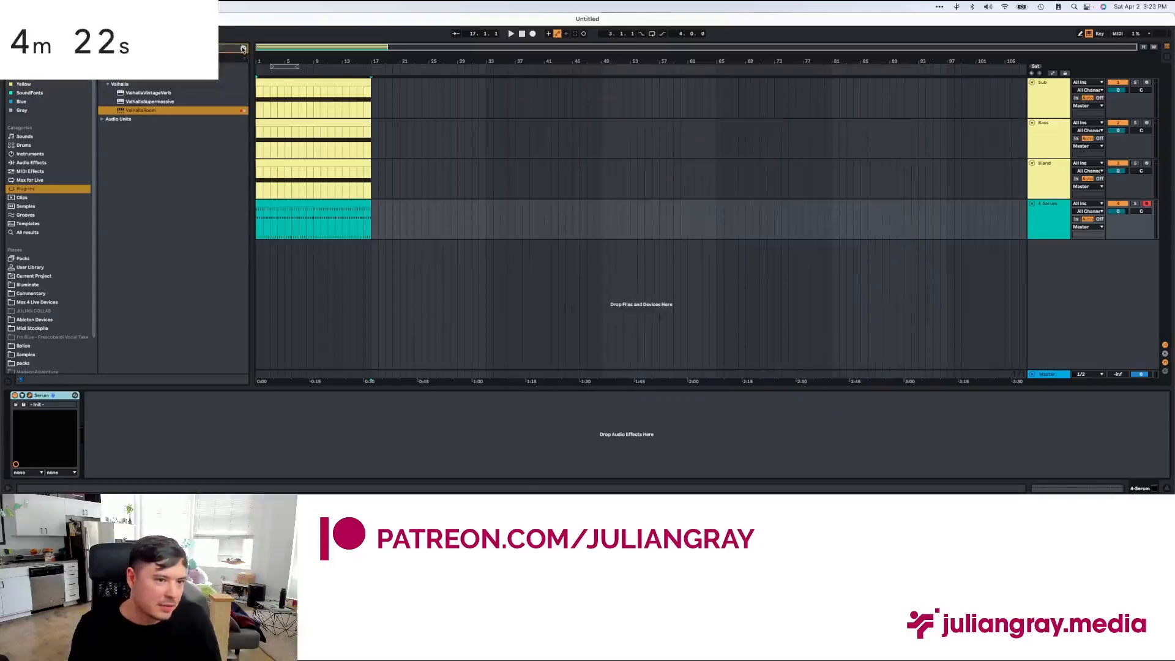
Step: Add ValhallaRoom after Serum on the arpeggio track with the mix at 30.2% and the decay at 5.24 s
click(243, 49)
double_click(140, 188)
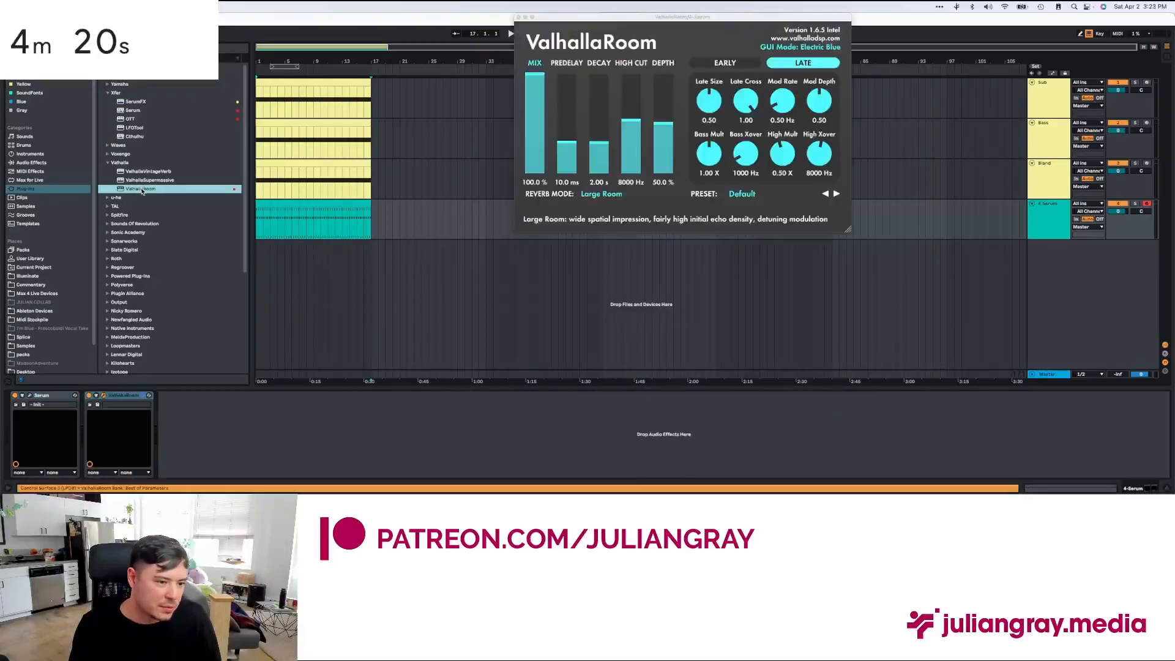
drag(535, 76, 600, 135)
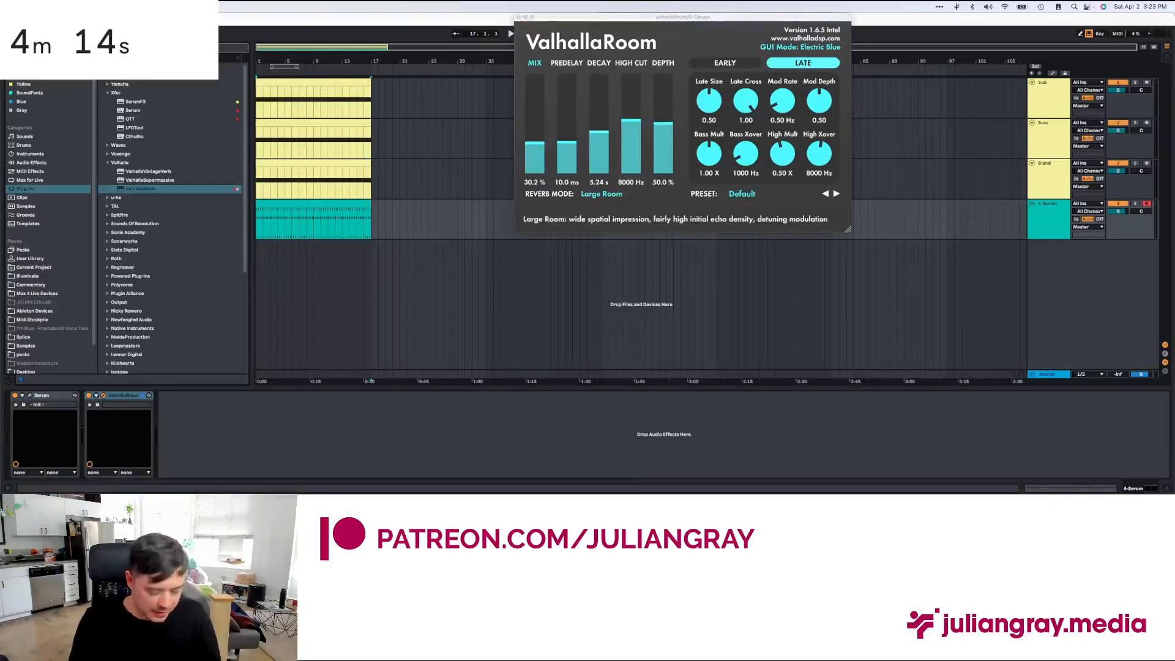
Step: Search the audio effects for a delay and insert Delay between Serum and ValhallaRoom
key(super+f)
text(comp)
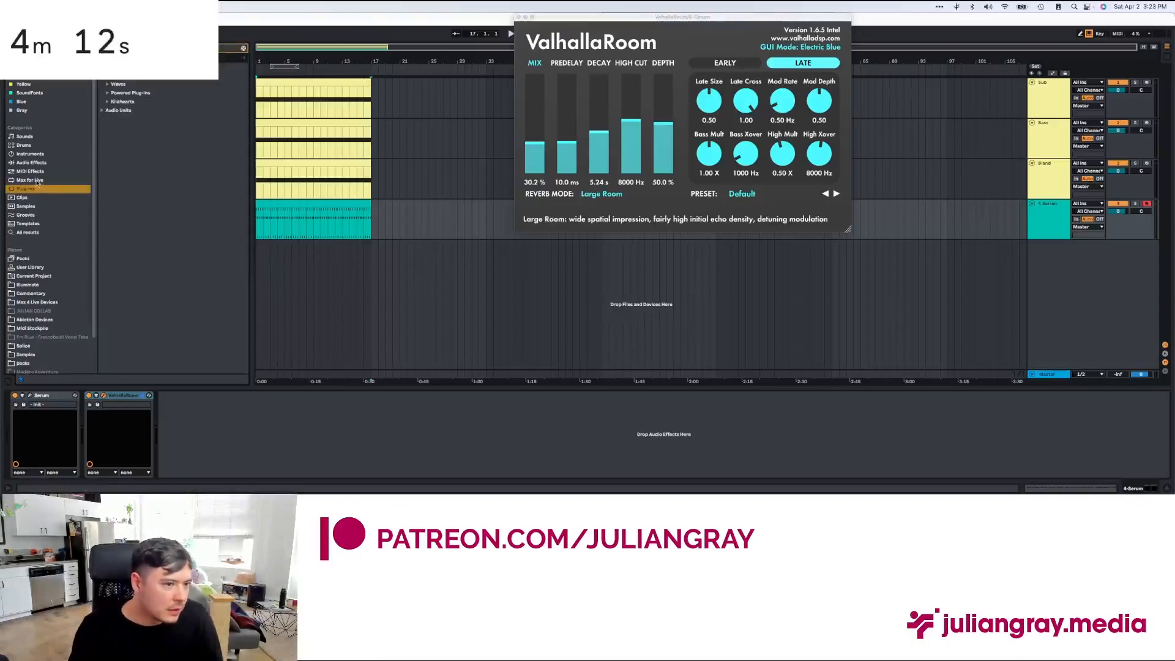
click(22, 163)
drag(140, 66, 87, 447)
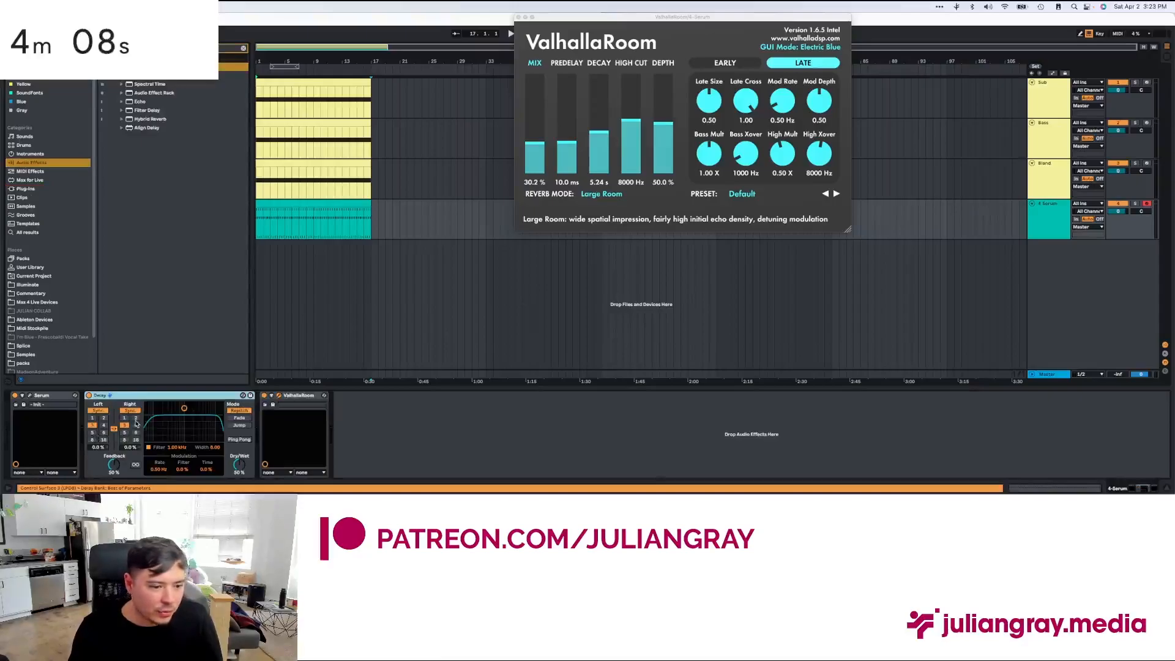
Step: Set the Delay to 2 sixteenths, narrow its band-pass filter, enable Ping Pong and set Dry/Wet to 37%
click(136, 419)
drag(184, 409, 186, 431)
click(234, 441)
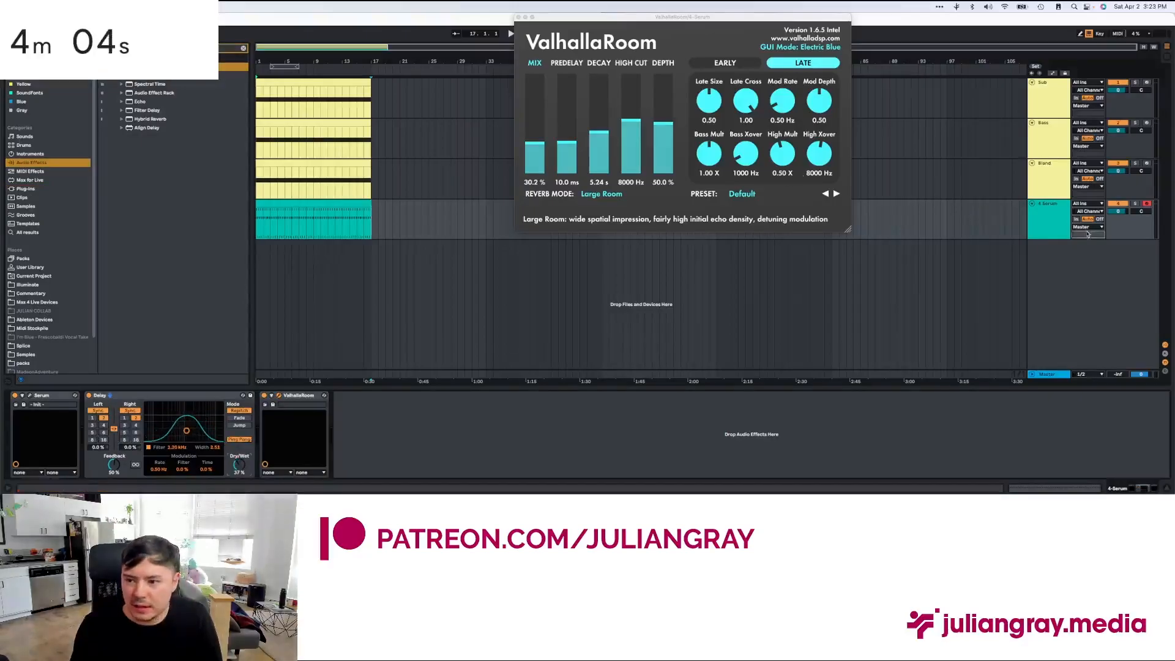
Step: Insert a new MIDI track below the arpeggio track
right_click(1045, 207)
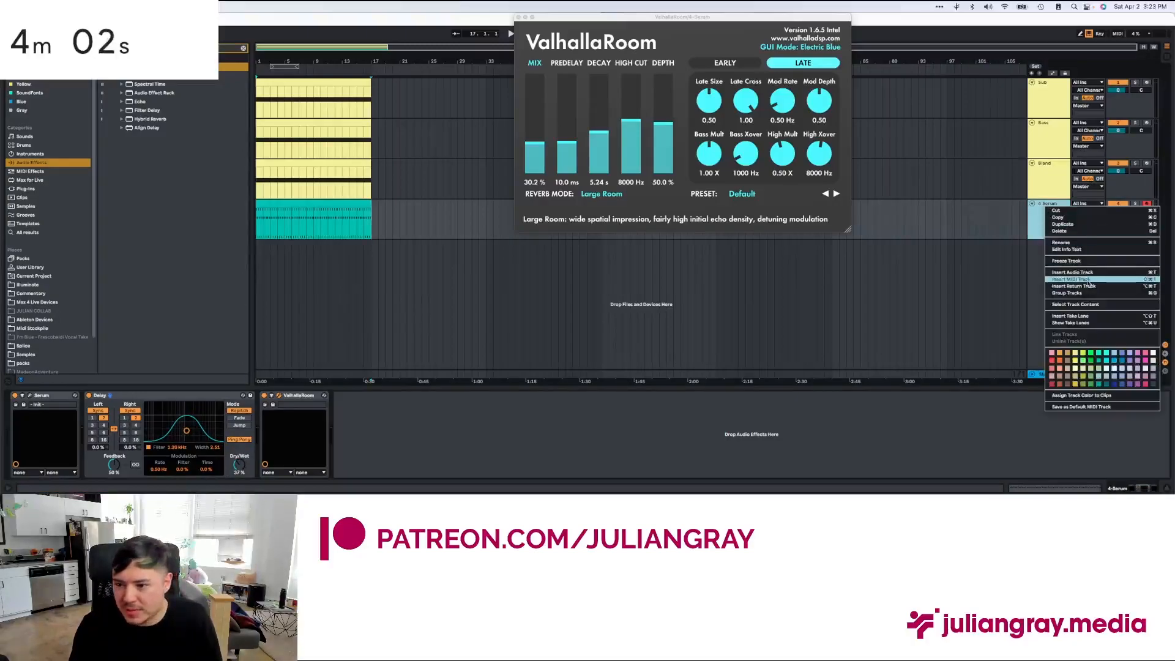
click(1071, 279)
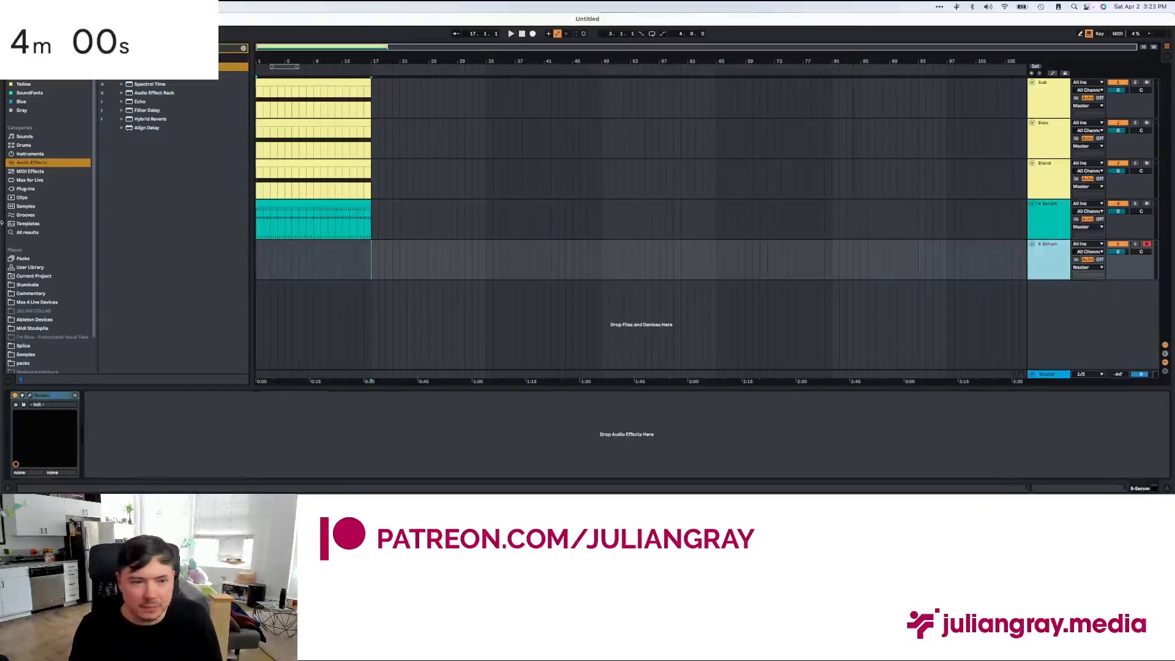
Step: Search the sample folders for kick sounds and expand the Drum Hits - 01 Kick folder
click(243, 48)
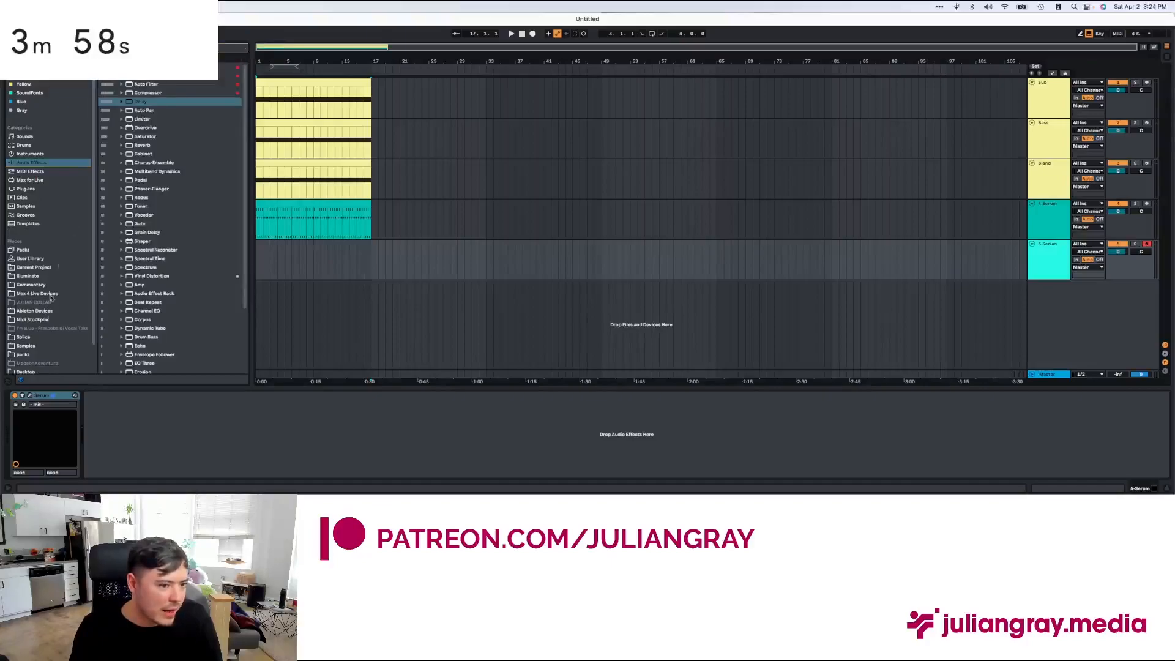
scroll(49, 300, down, 2)
click(29, 327)
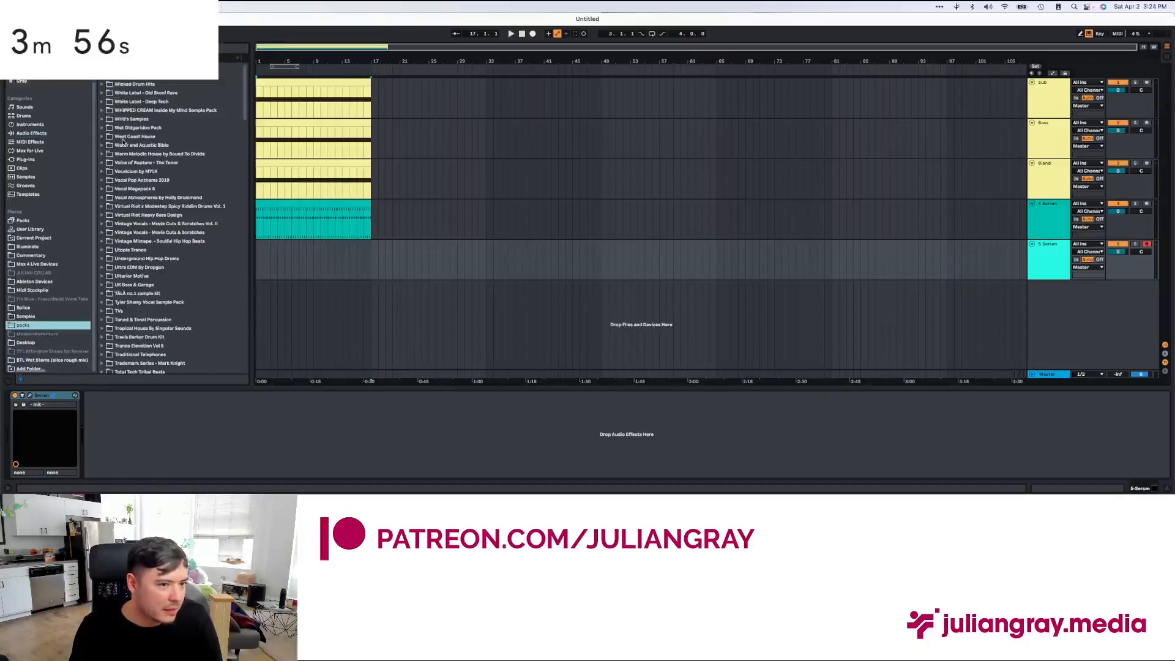
key(super+f)
text(kick)
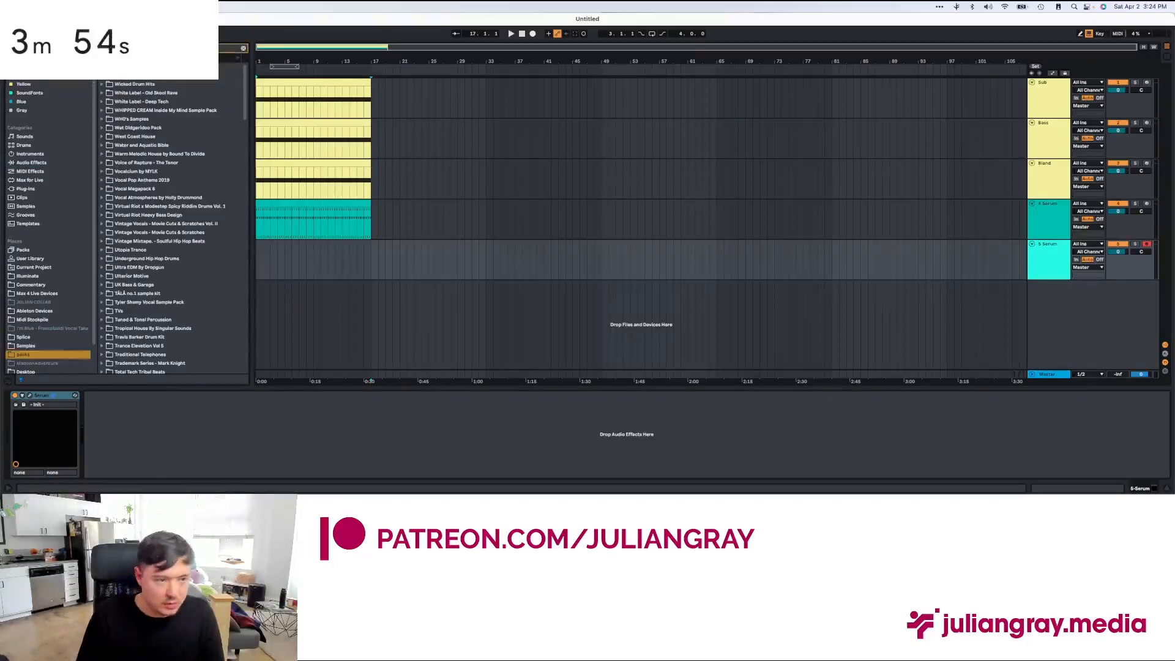
click(31, 355)
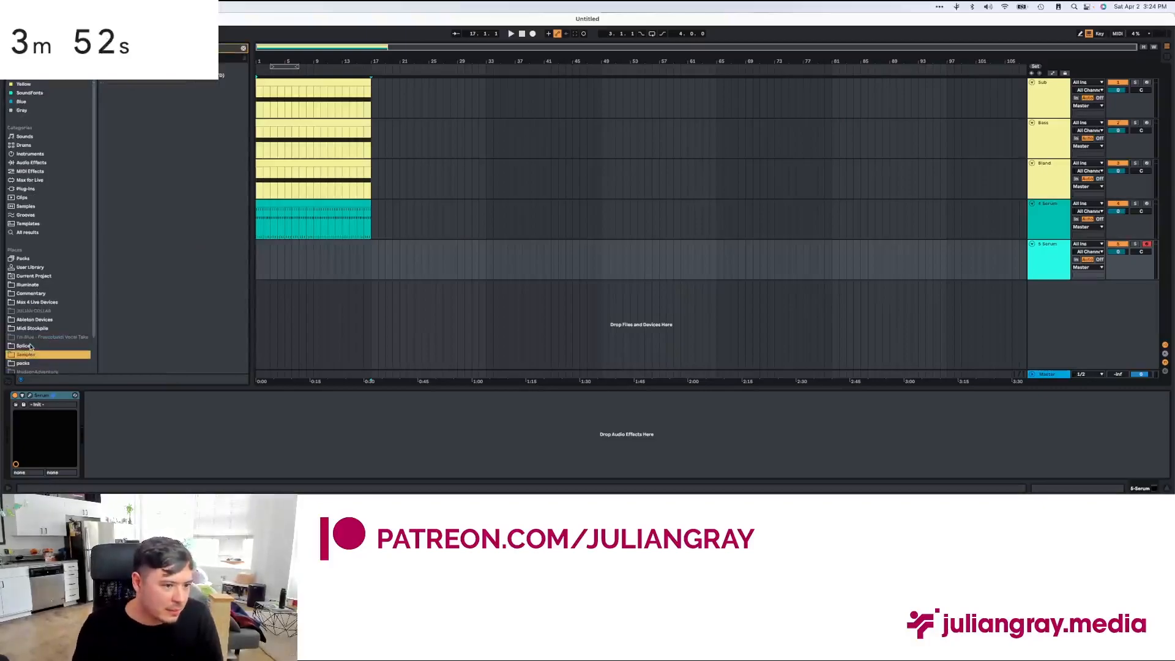
scroll(113, 82, up, 5)
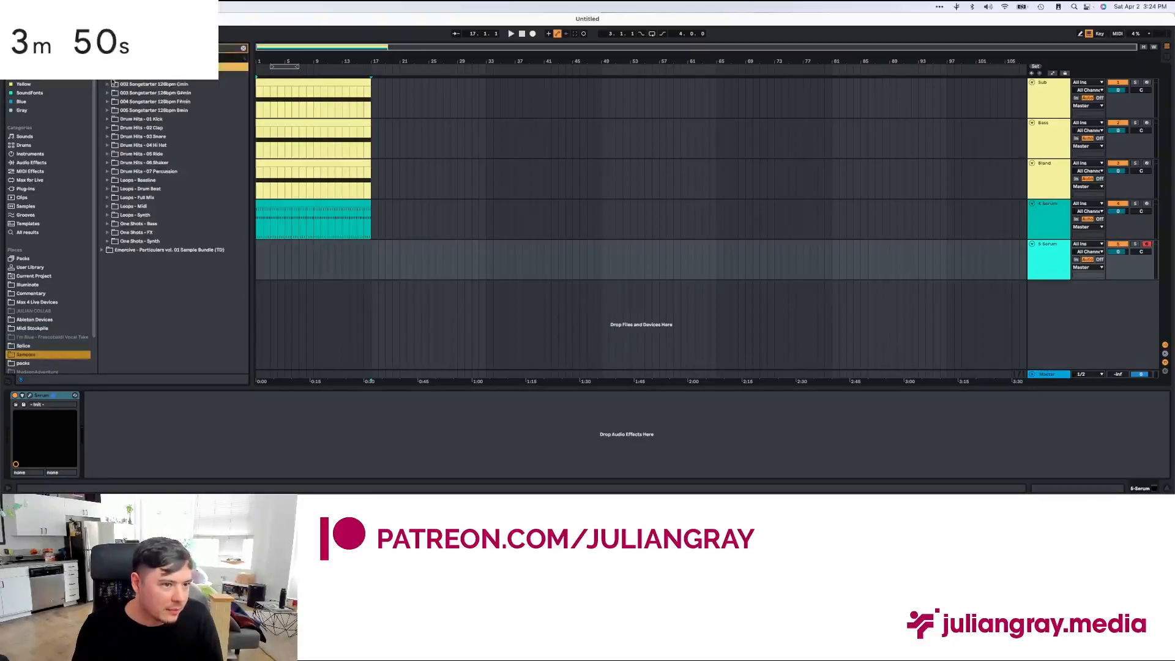
click(109, 119)
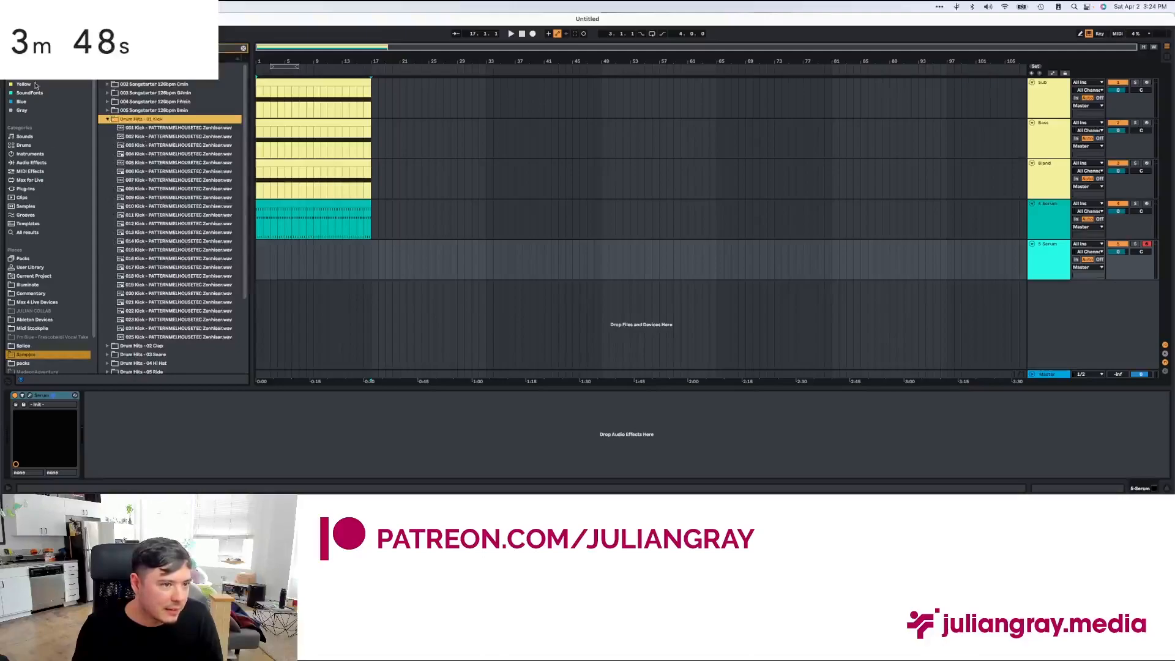
Step: Load an empty Drum Rack on the new MIDI track and audition the 003 Kick sample from Drum Hits - 01 Kick
click(31, 145)
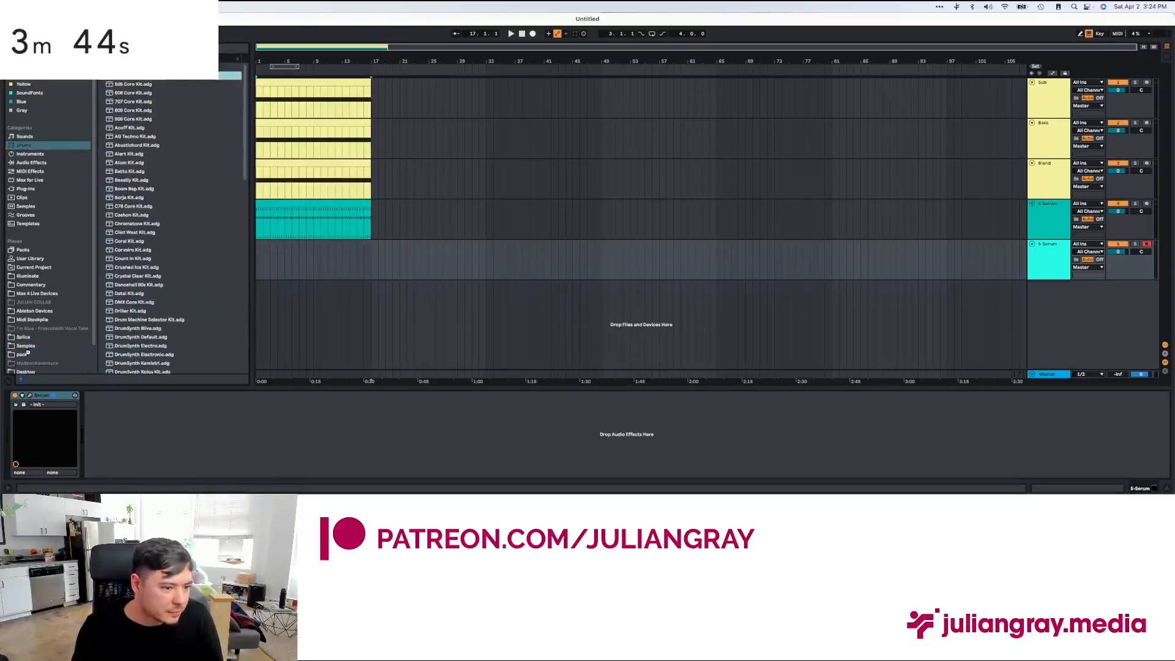
click(28, 347)
click(33, 356)
key(super+f)
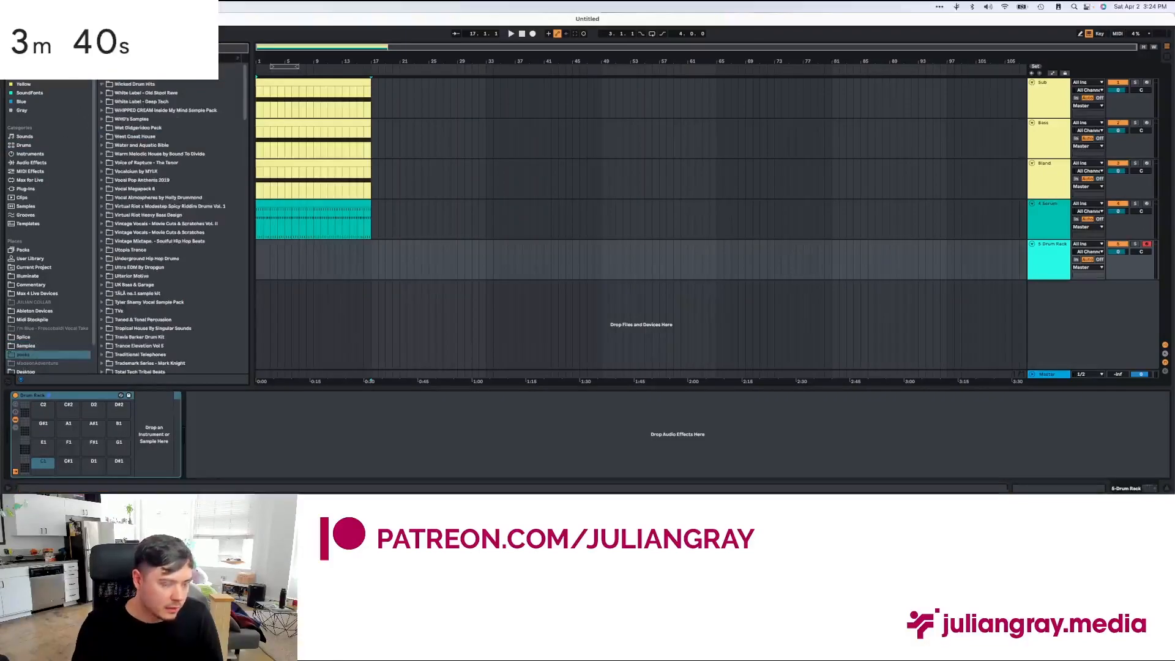
text(kick)
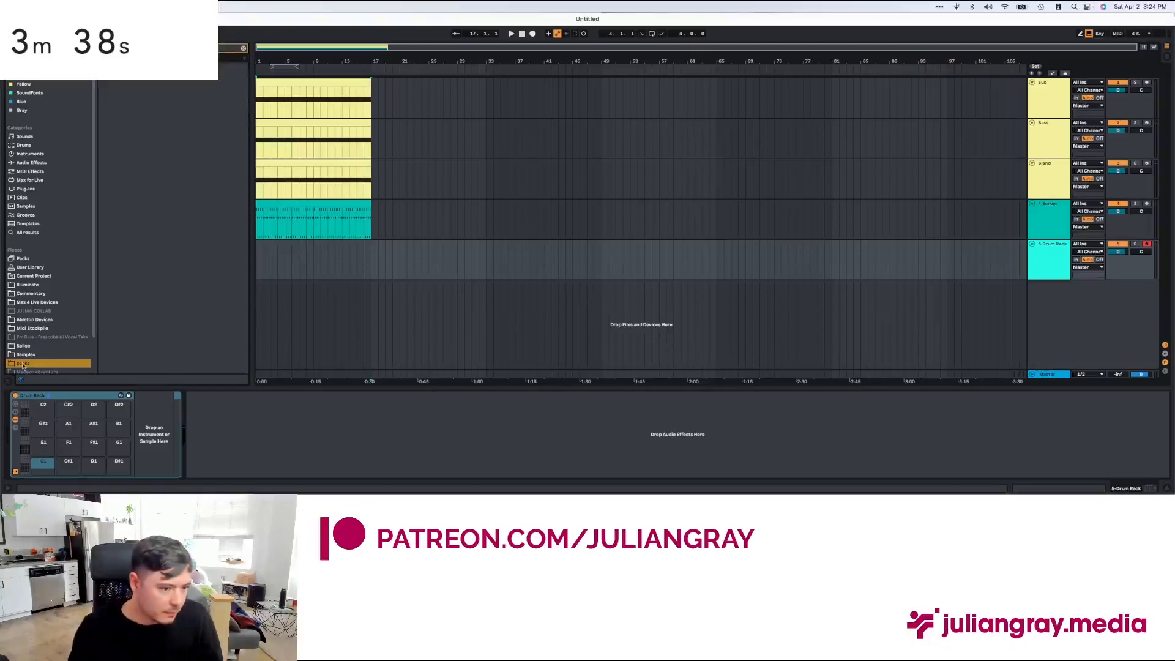
click(26, 355)
click(171, 147)
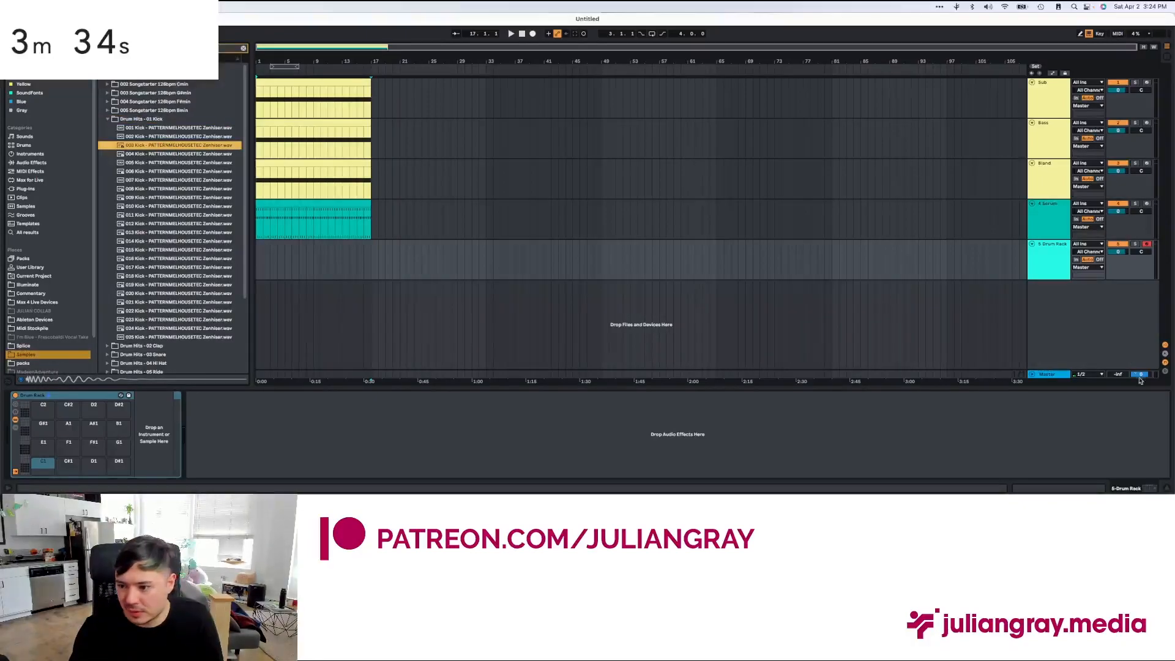
Step: Turn the master volume down to -inf and load the 004 Kick sample onto the Drum Rack's C1 pad
drag(1141, 374, 1141, 393)
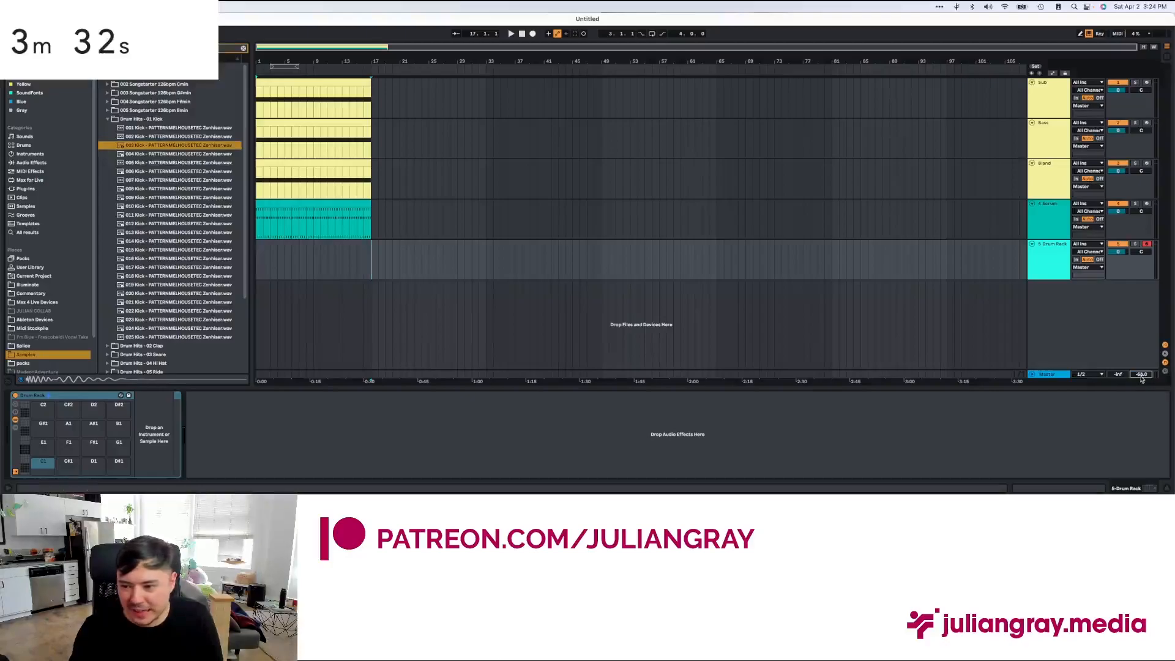
click(166, 155)
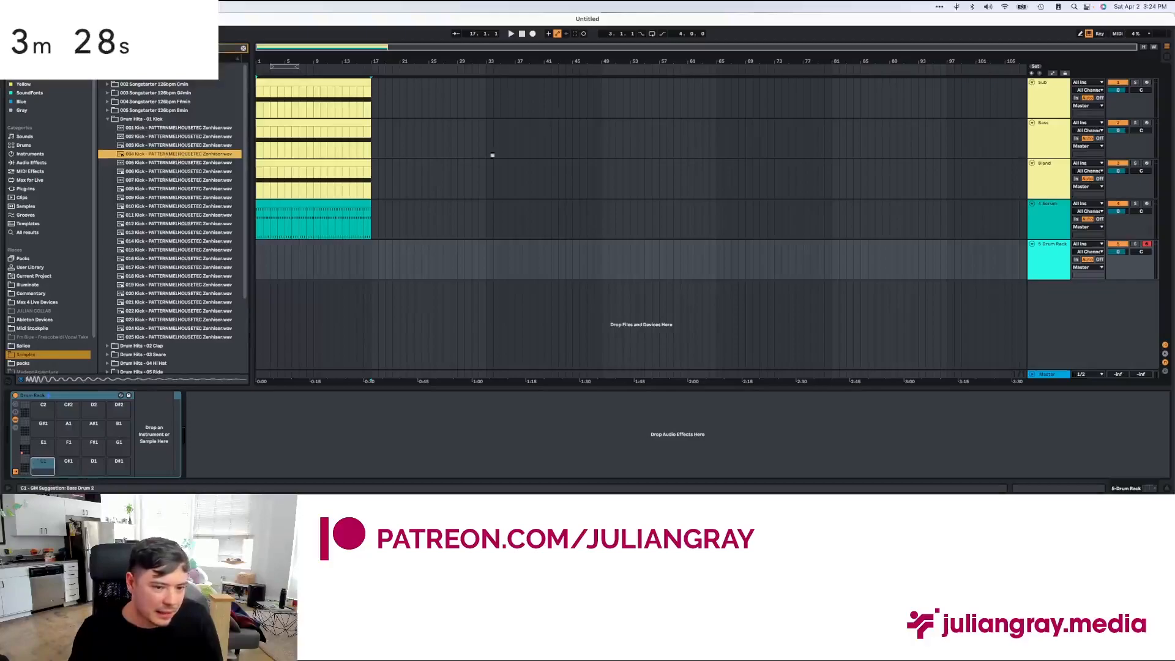
Step: Insert an empty 16-bar MIDI clip from bar 1 to bar 17 on the Drum Rack track
drag(363, 257, 271, 260)
right_click(272, 260)
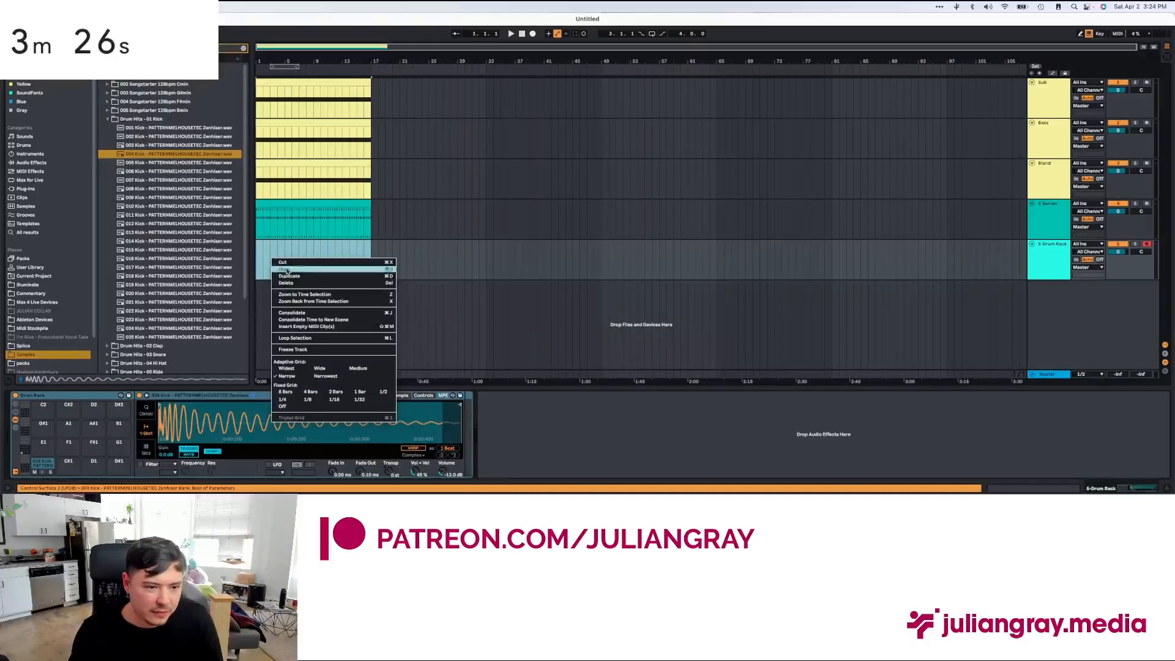
click(306, 326)
Step: Set the clip's grid to 1/4 and draw kick notes on every beat across all 16 bars
double_click(247, 292)
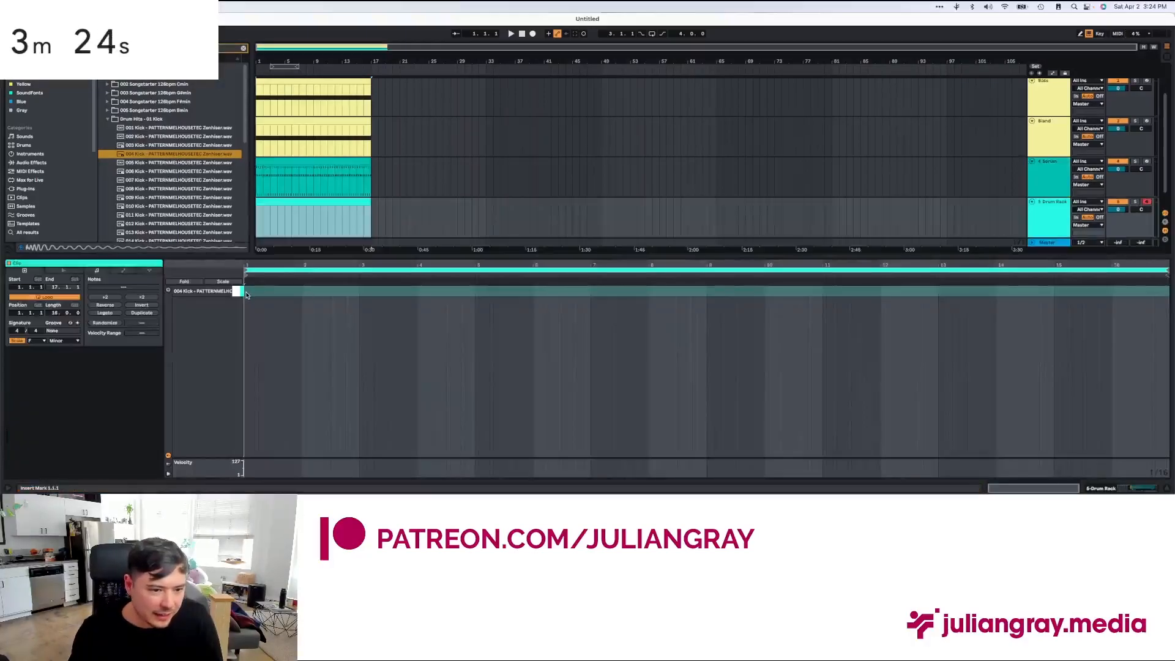
right_click(1033, 371)
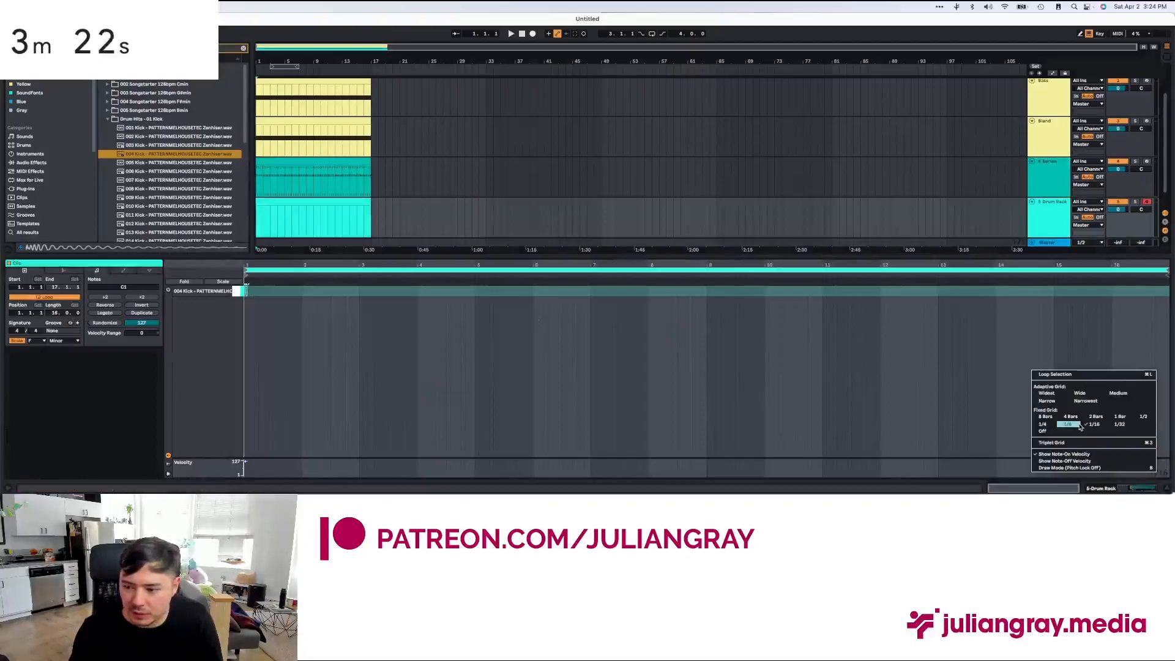
click(1046, 424)
mouse_move(246, 293)
mouse_down()
mouse_move(1062, 288)
mouse_move(1154, 300)
mouse_up()
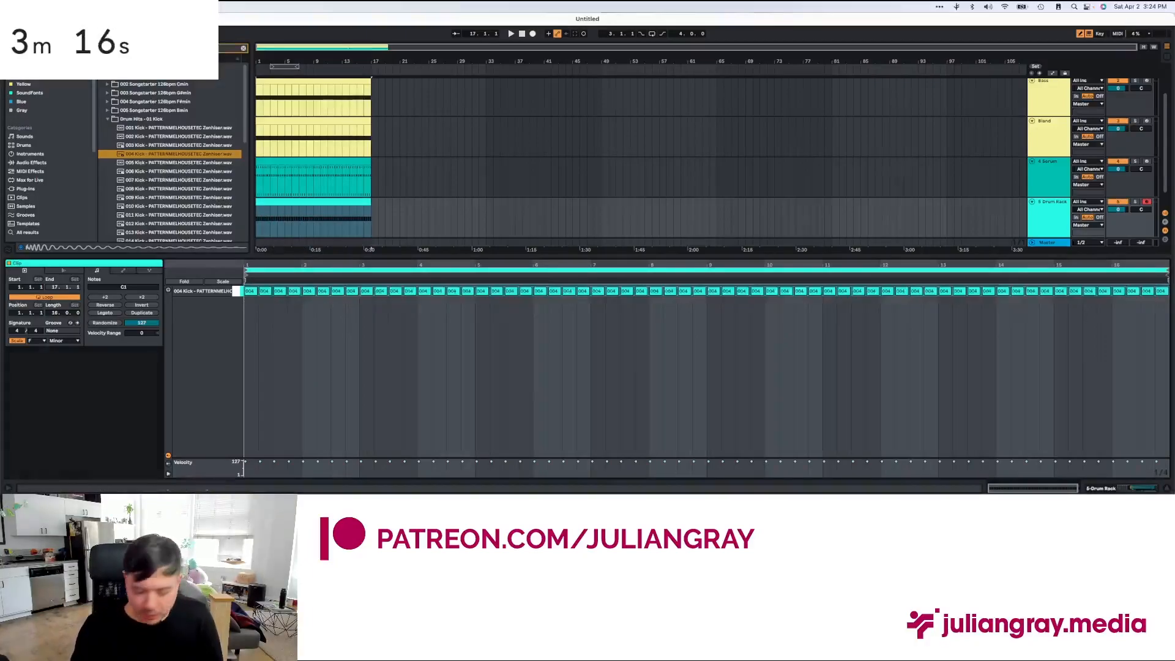
Step: Insert a new MIDI track below the Drum Rack track
click(459, 178)
click(349, 212)
click(404, 180)
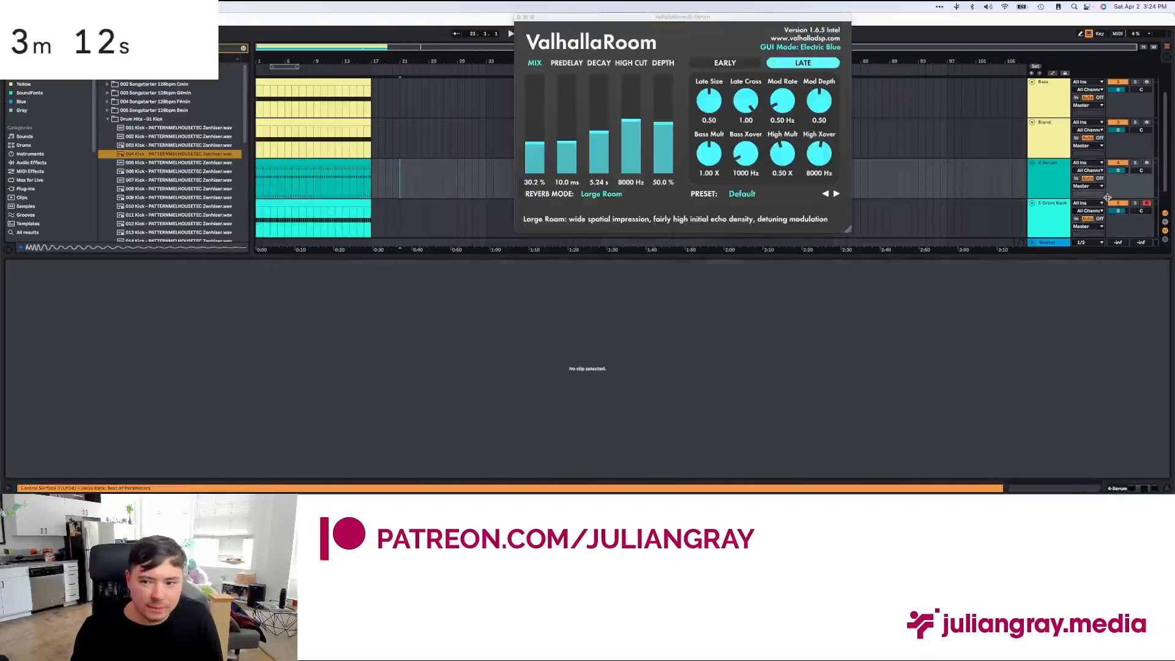
scroll(1004, 179, down, 2)
click(1046, 190)
right_click(1047, 190)
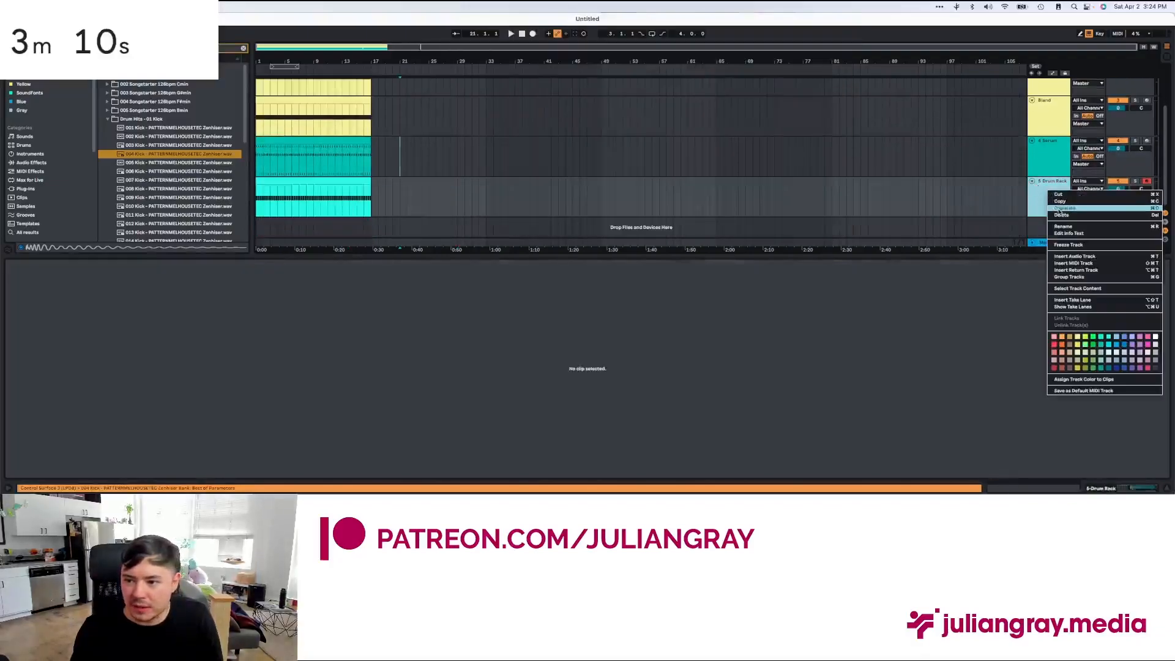
click(1073, 262)
Step: Rename the Drum Rack track as Kick and the new MIDI track as Hat
key(super+r)
text(K)
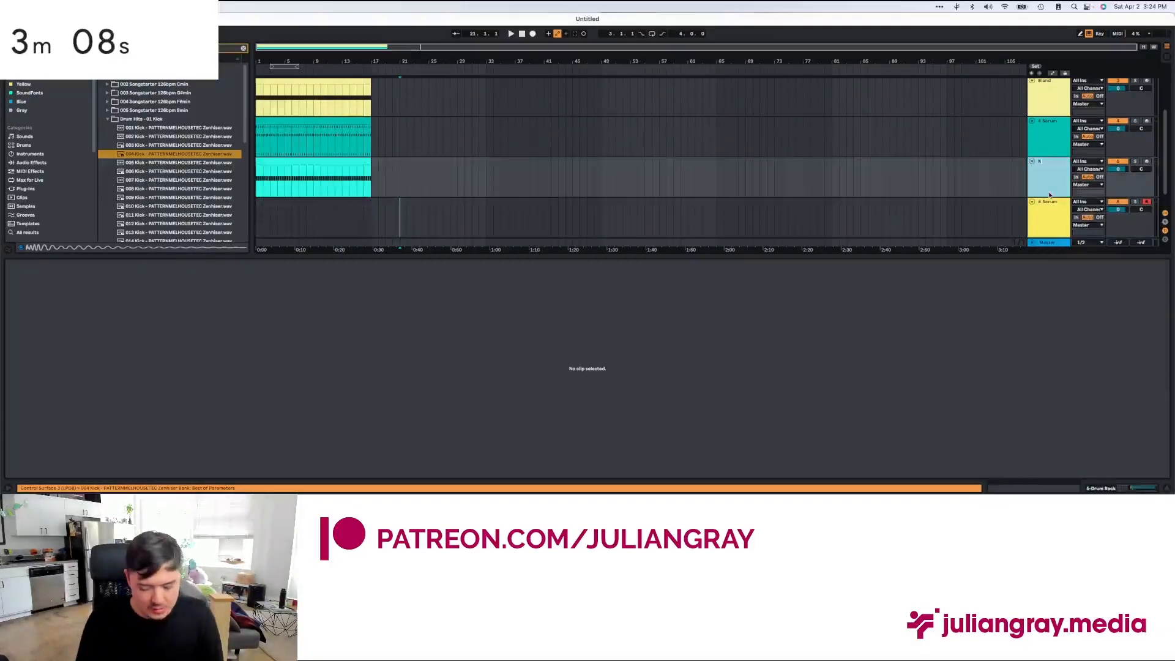
click(1045, 211)
key(super+r)
text(Hat)
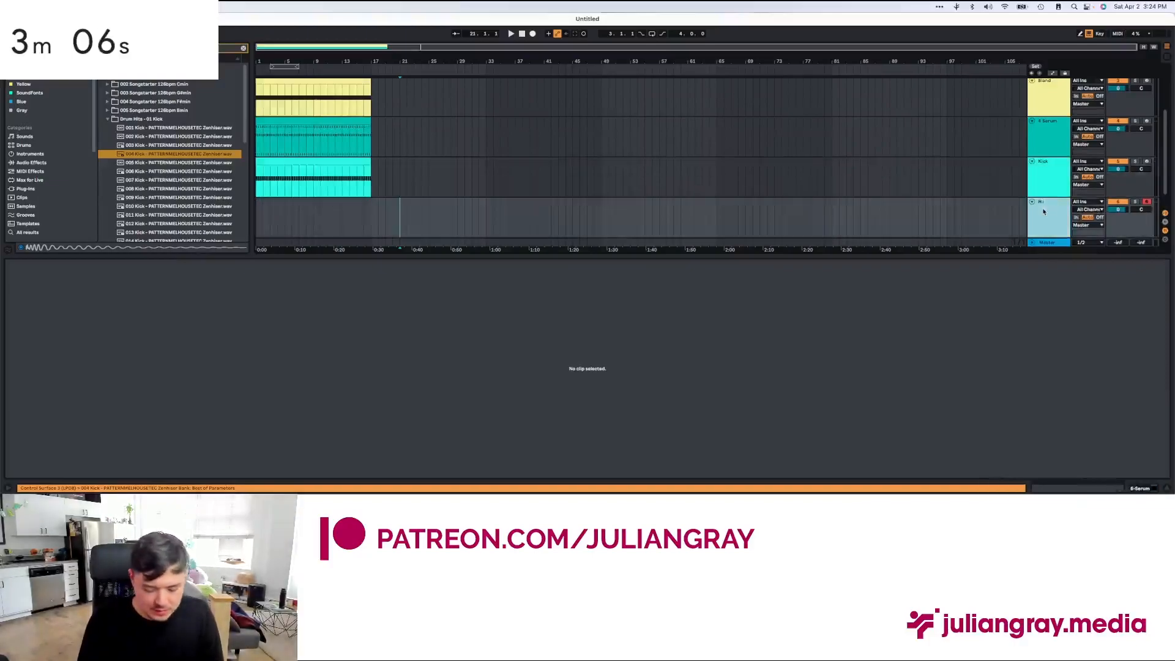
key(Return)
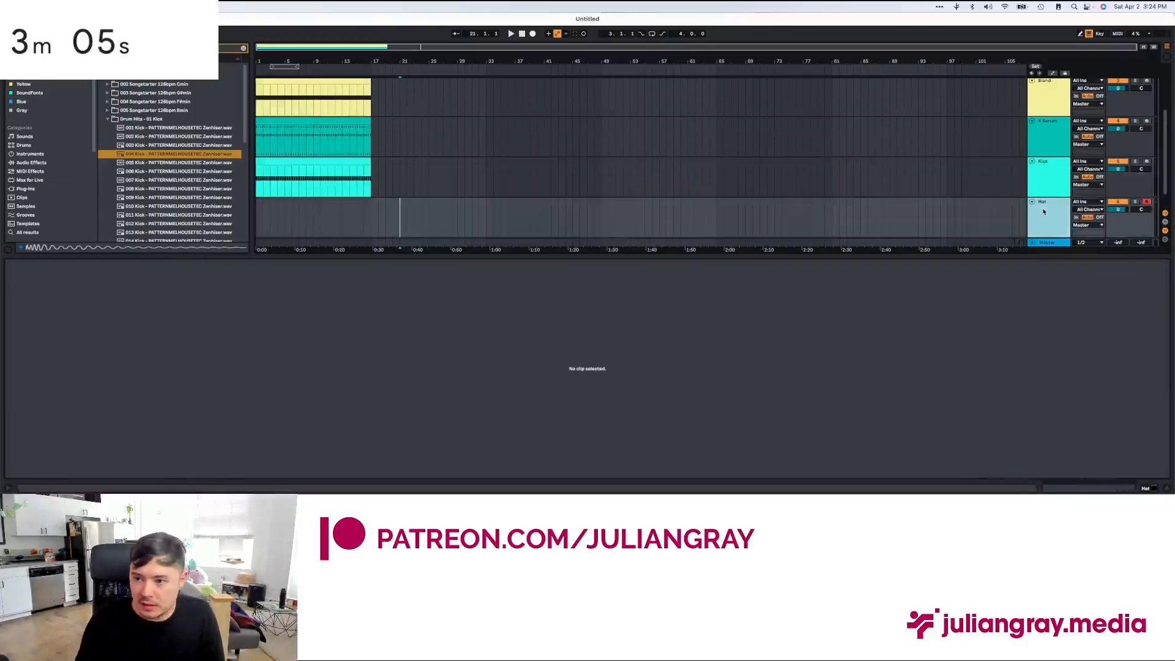
Step: Clear the browser search and load an empty Drum Rack from the Drums category on the Hat track
click(244, 48)
scroll(61, 139, up, 5)
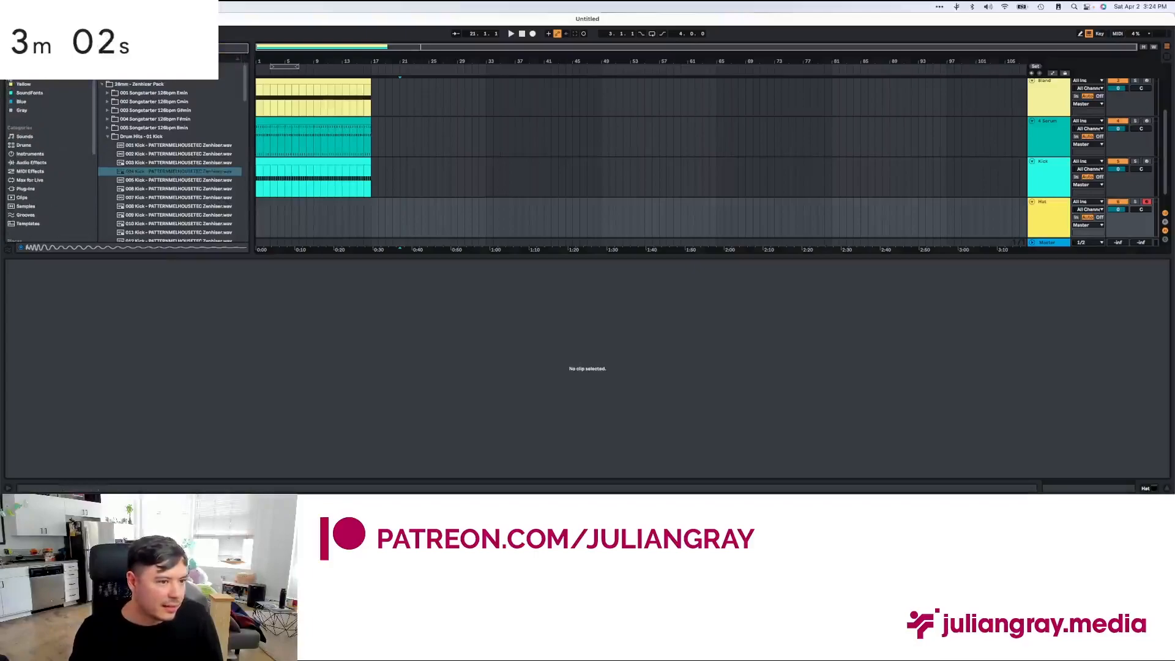
click(28, 148)
double_click(123, 75)
Step: Search the packs folder for hat sounds and audition the samples in its HAT_LOOPS folder
scroll(40, 176, down, 2)
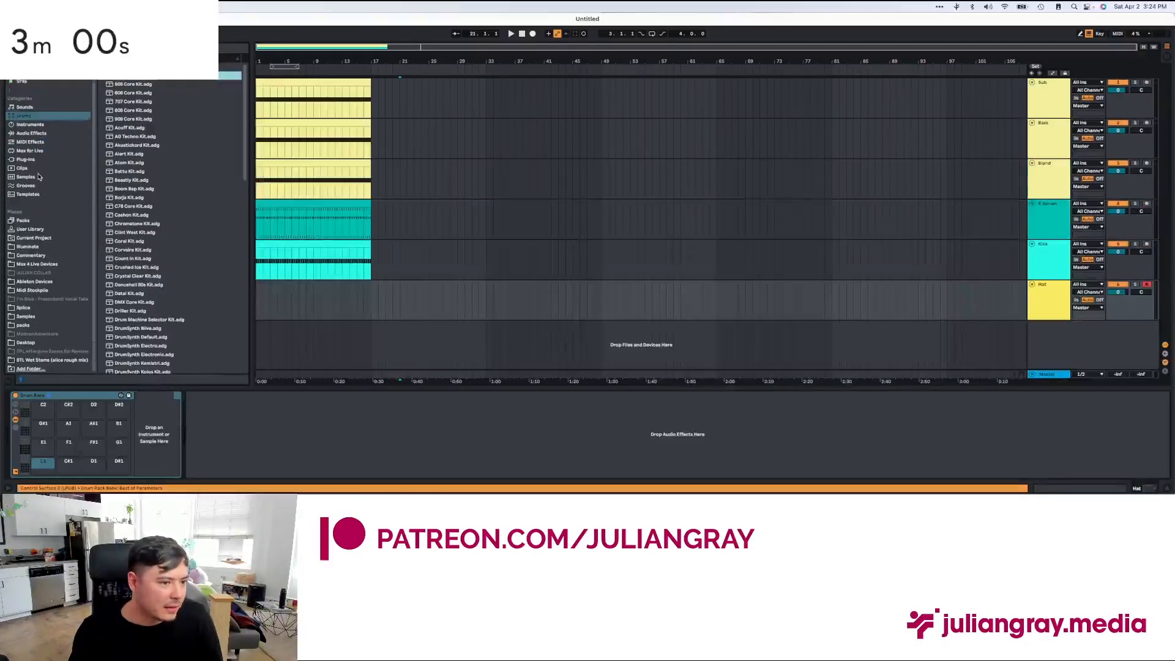
click(24, 326)
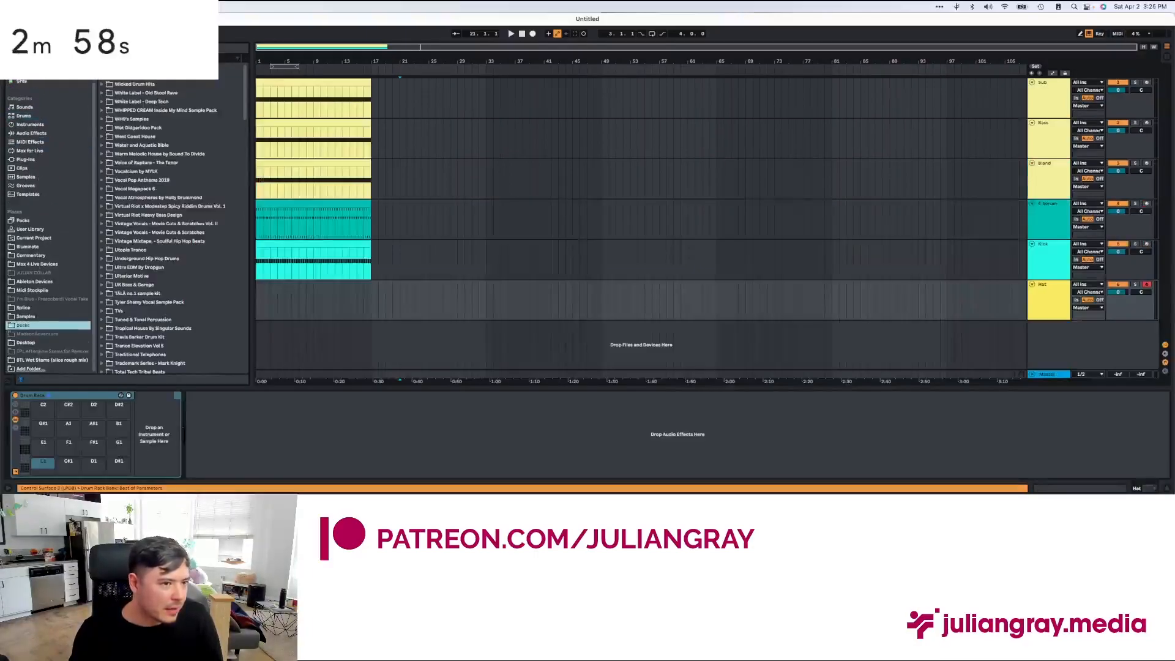
key(super+f)
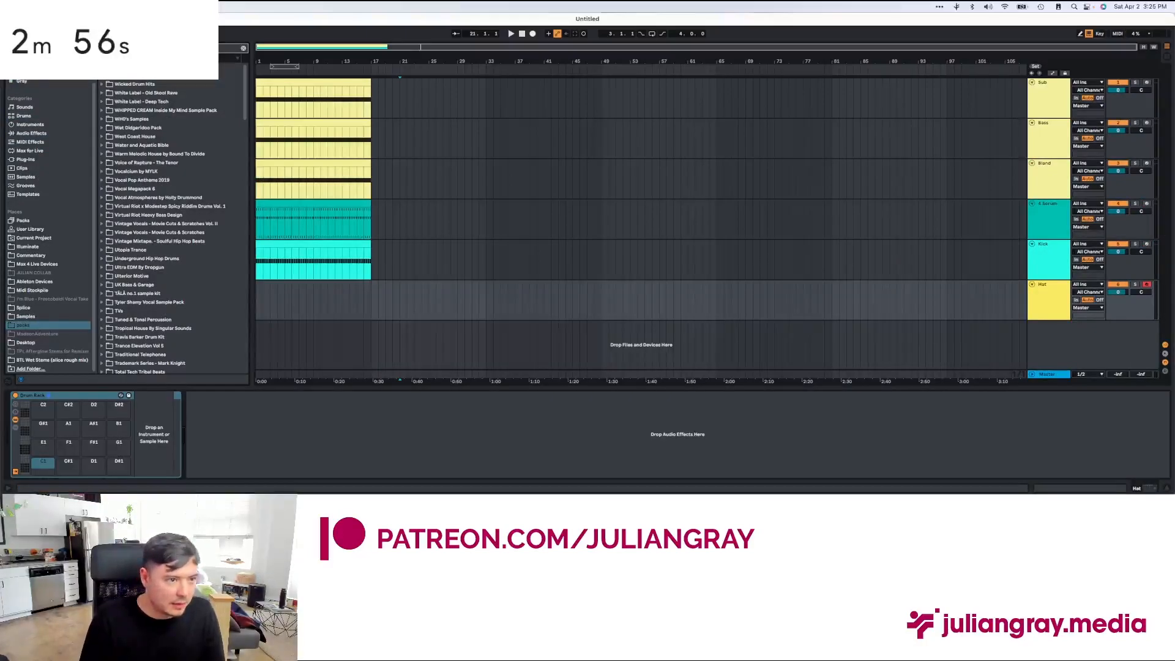
text(matt)
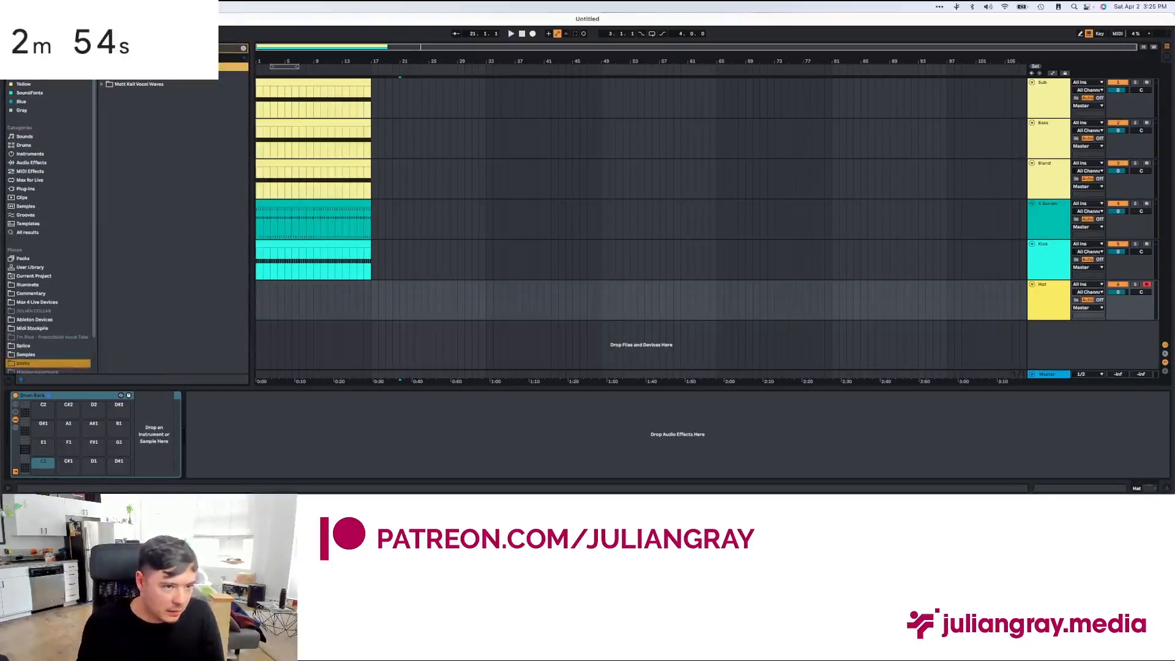
click(113, 92)
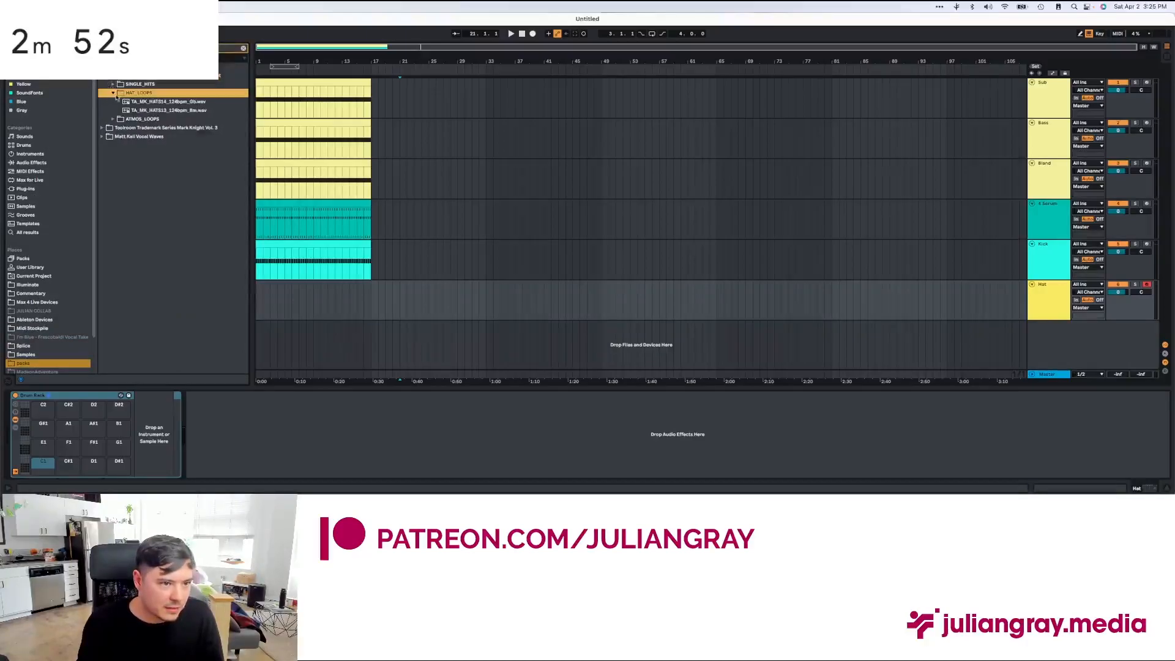
click(134, 109)
click(143, 102)
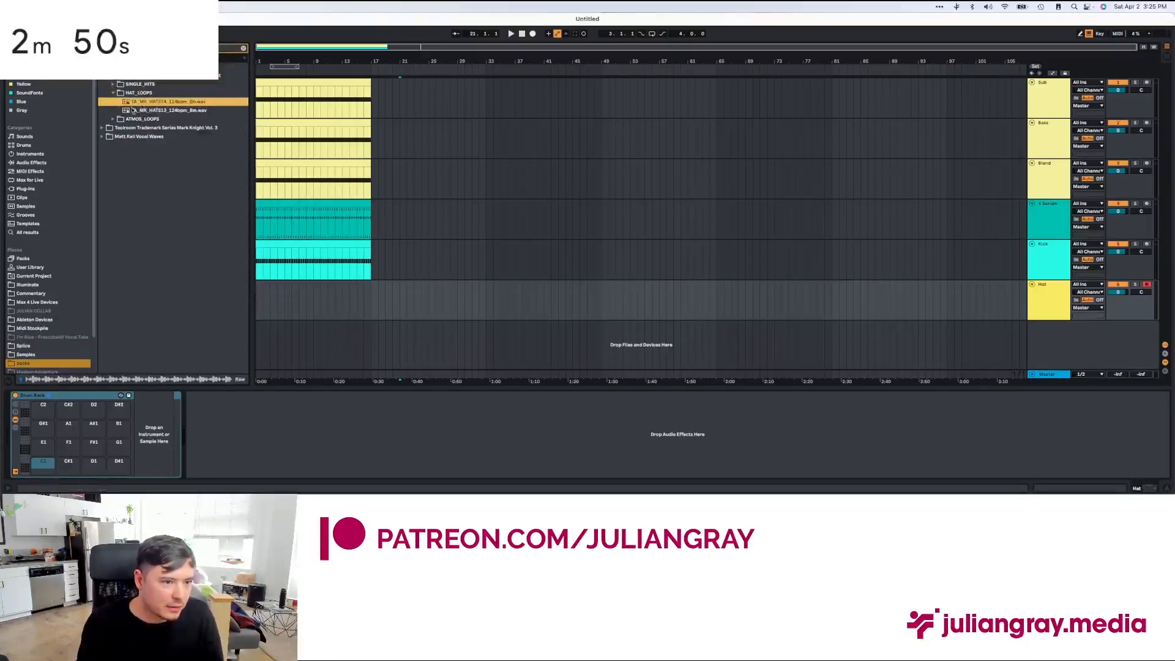
Step: Load the TA_MK_HAT_3 sample from the SINGLE_HITS HAT folder onto the Drum Rack's C1 pad
click(114, 118)
click(113, 85)
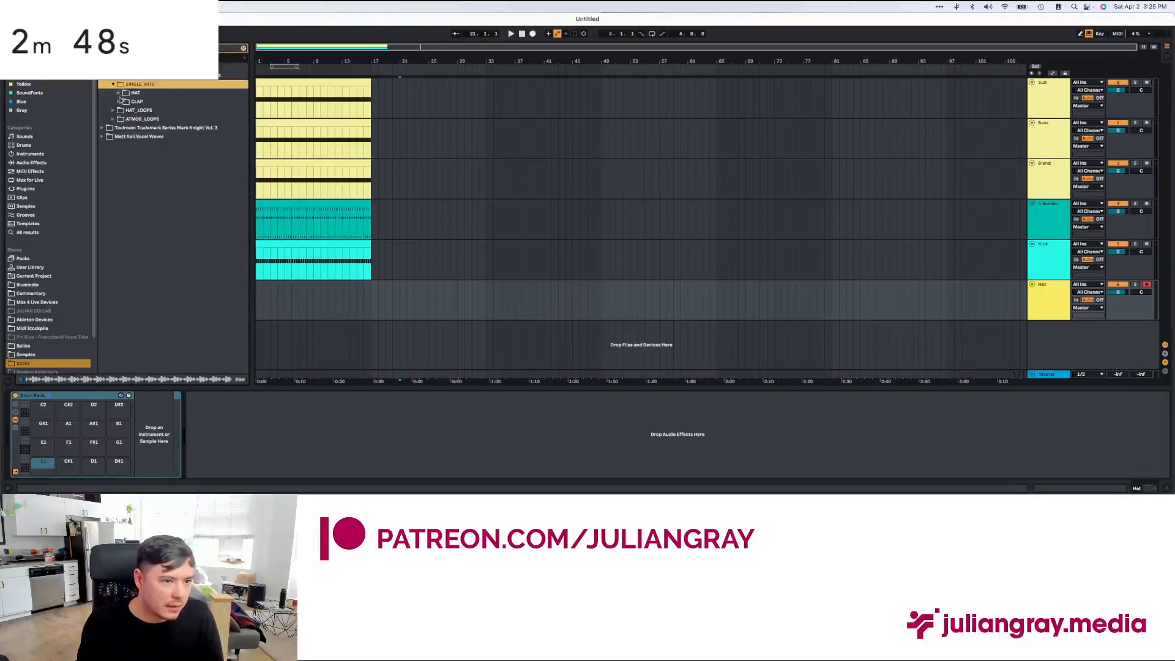
click(120, 93)
click(164, 111)
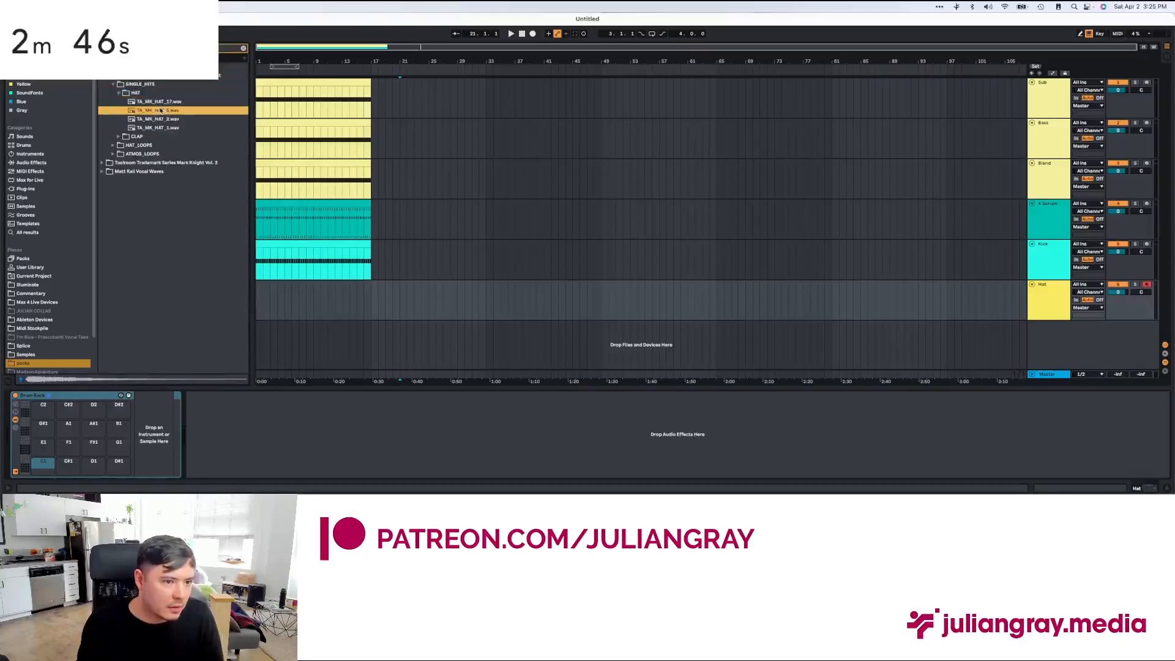
drag(43, 477, 44, 478)
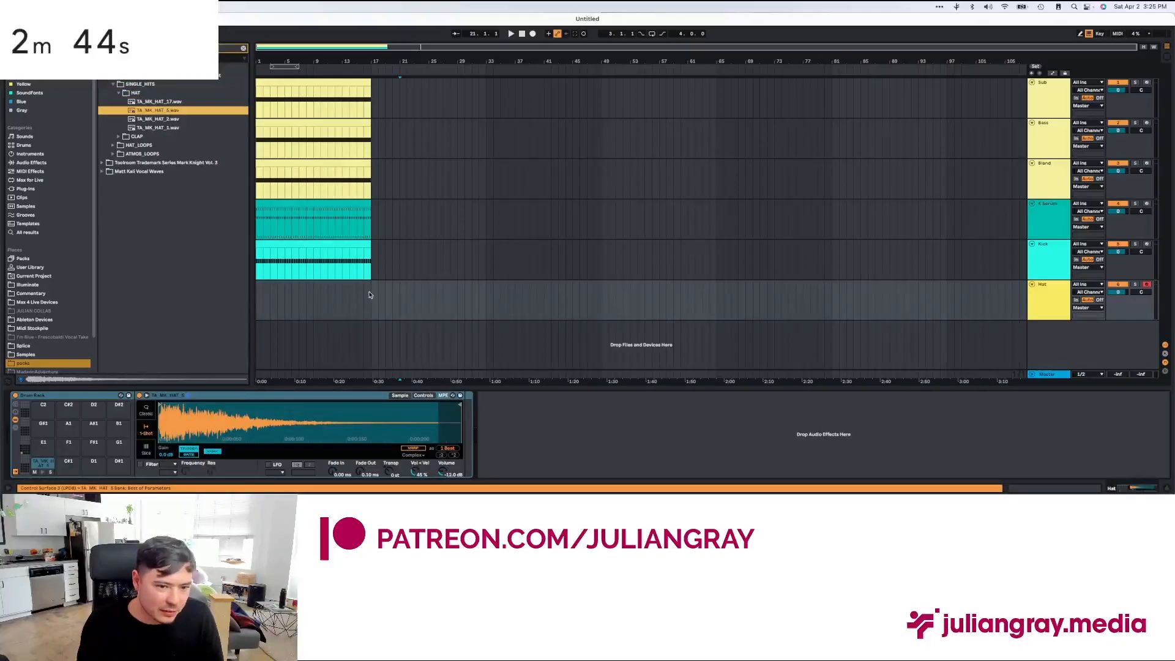
Step: Insert a 16-bar MIDI clip from bar 1 to bar 17 on the Hat track and add a C1 note at 1.1.3
drag(367, 295, 223, 295)
right_click(296, 305)
click(328, 371)
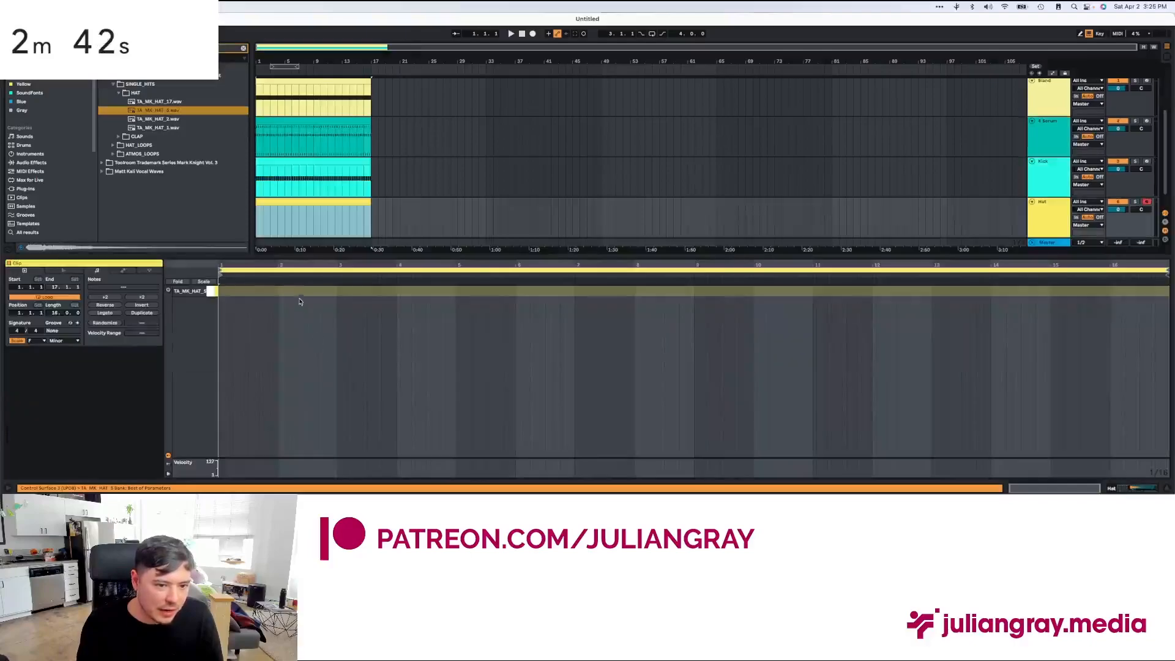
double_click(227, 292)
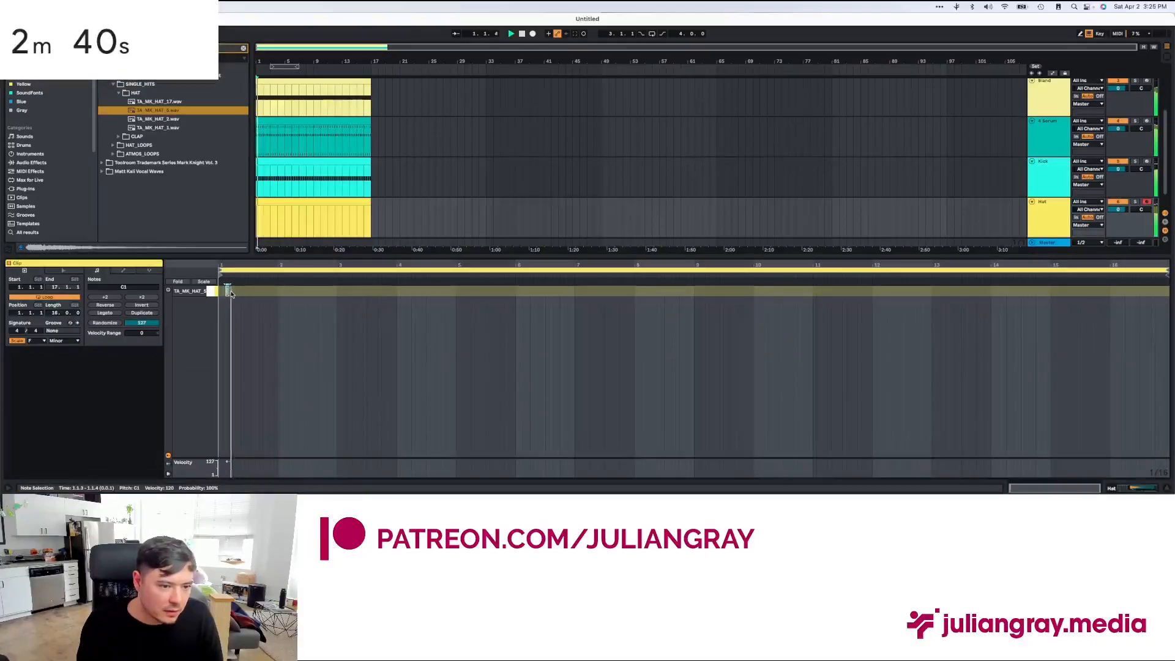
key(space)
double_click(240, 292)
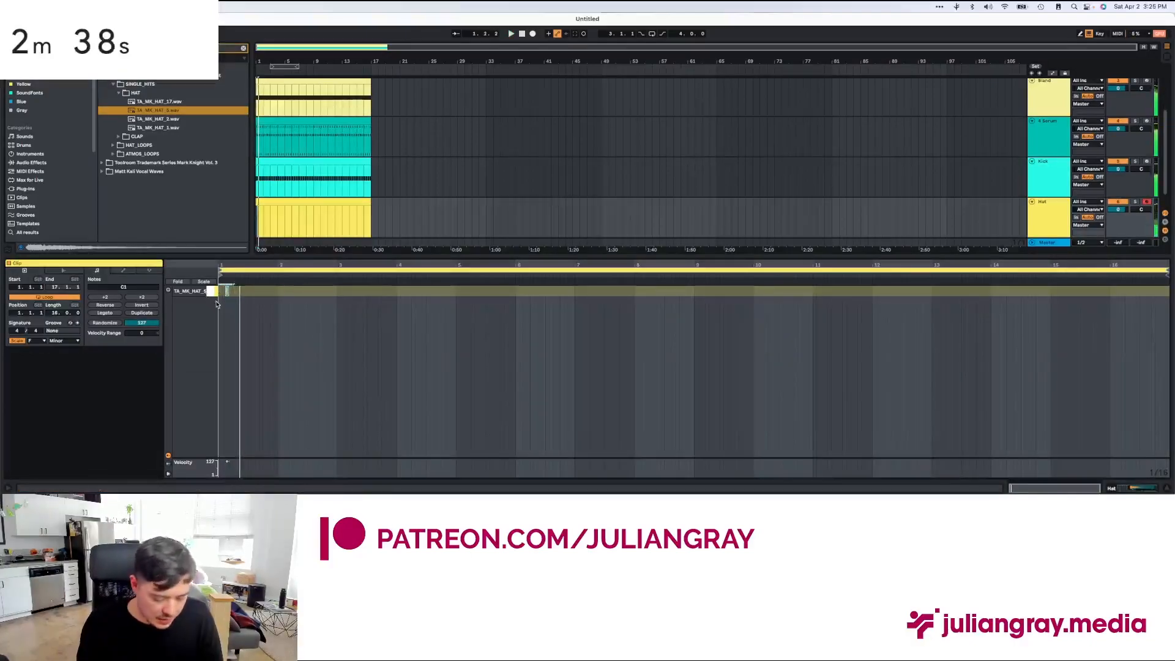
Step: Duplicate the hat note onto every offbeat through the end of the 16-bar clip
key(super+d)
key(super+d)
key(super+d)
key(super+d)
key(super+d)
key(super+d)
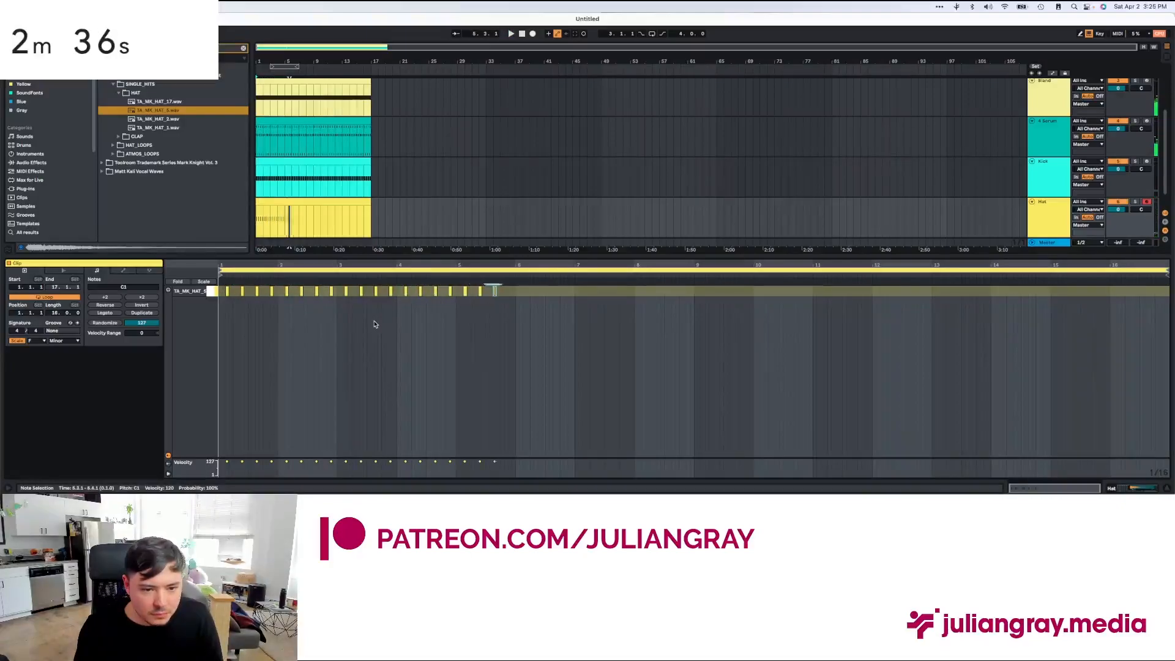
key(super+d)
key(super+d)
key(super+d)
key(super+d)
key(super+d)
key(super+d)
key(super+d)
key(super+d)
key(super+d)
key(super+d)
key(super+d)
key(super+d)
key(super+d)
key(super+d)
key(super+d)
key(super+d)
key(super+d)
key(super+d)
key(super+d)
key(super+d)
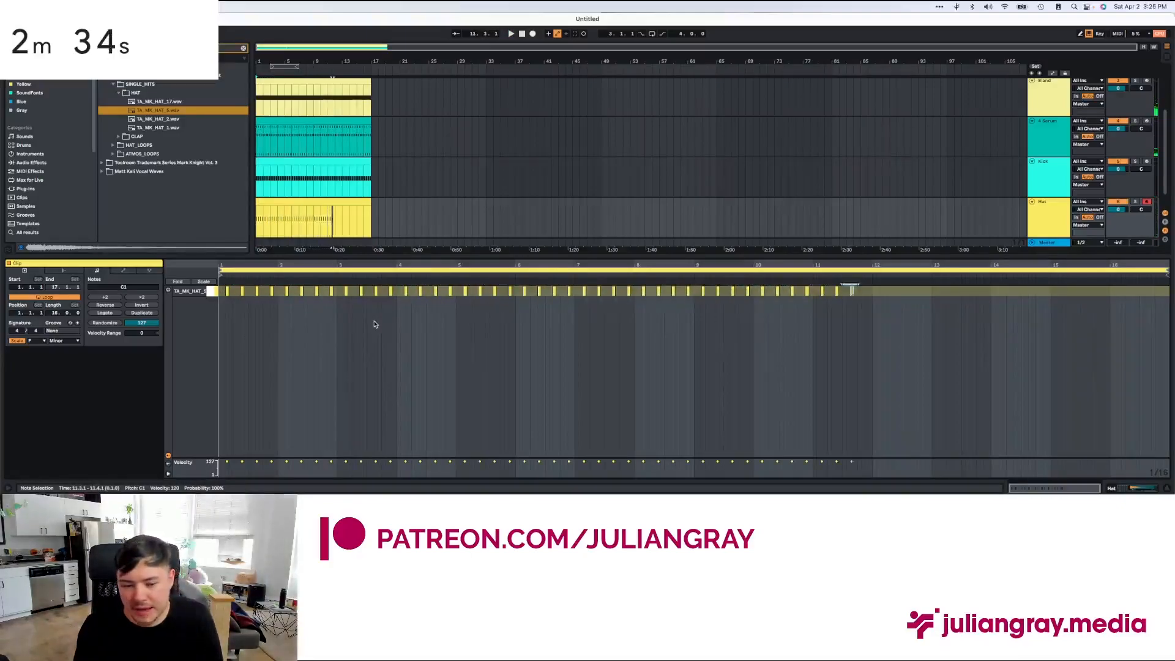
key(super+d)
key(super+d)
key(super+d)
key(super+d)
key(super+d)
key(super+d)
key(super+d)
key(super+d)
key(super+d)
key(super+d)
key(super+d)
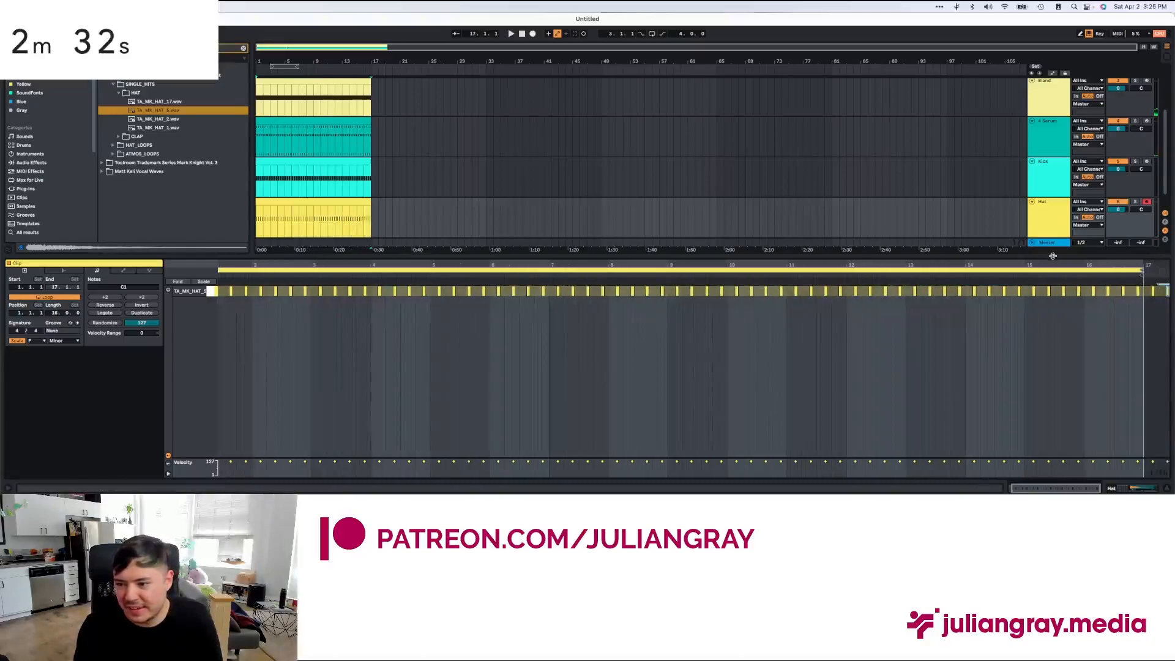
Step: Show the Hat track's devices and insert a new MIDI track below it
click(1034, 226)
key(shift+Tab)
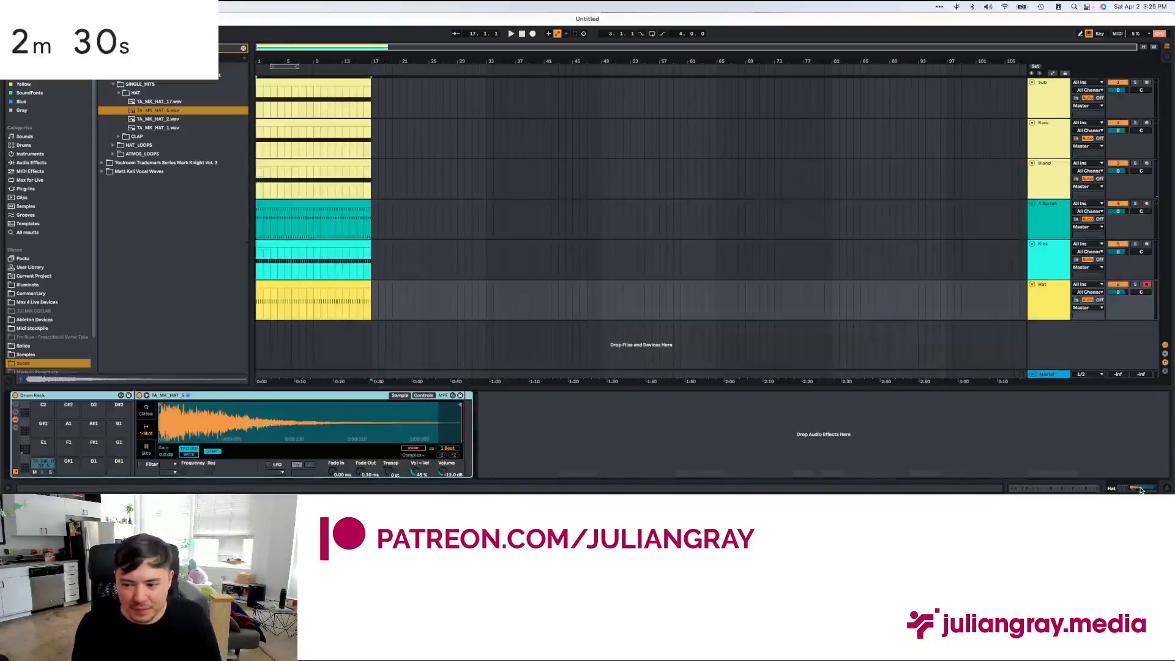
right_click(1041, 300)
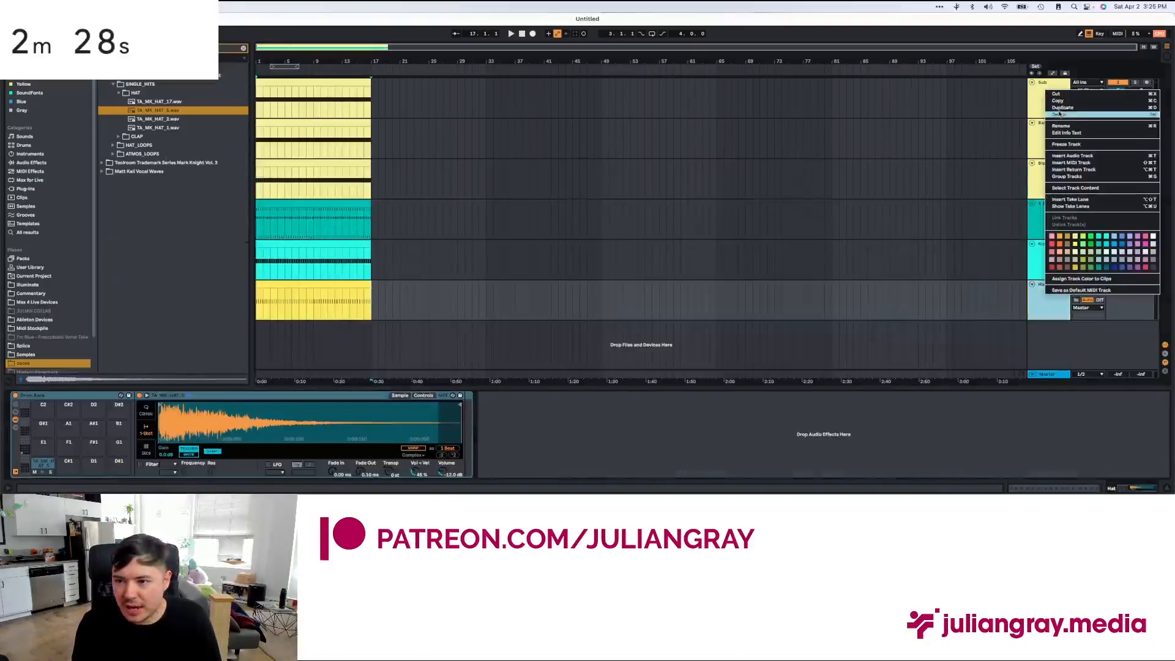
key(Return)
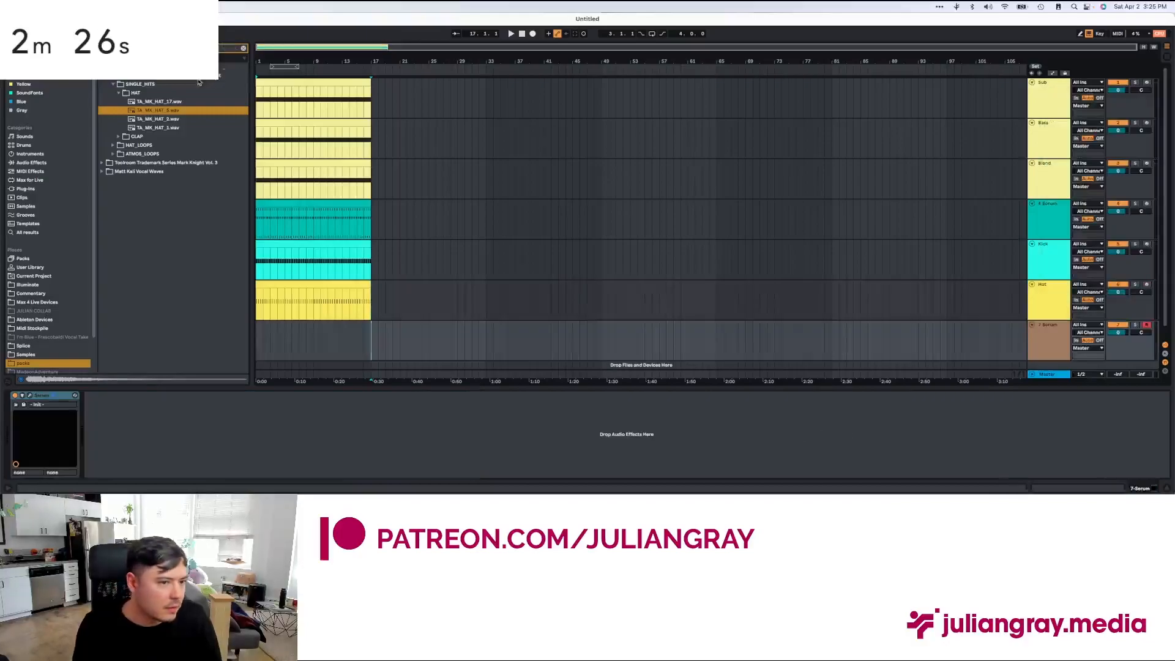
Step: Replace the browser search, find the 909 Core Kit in the Drums category and load it onto the new MIDI track
click(401, 293)
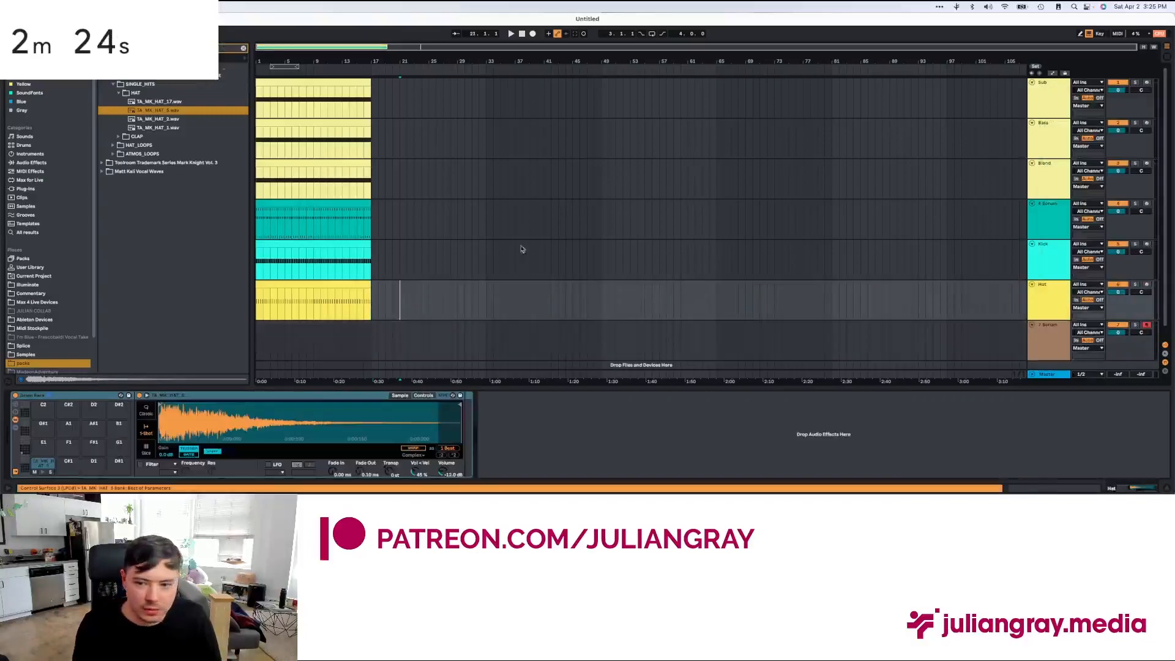
click(436, 348)
click(244, 49)
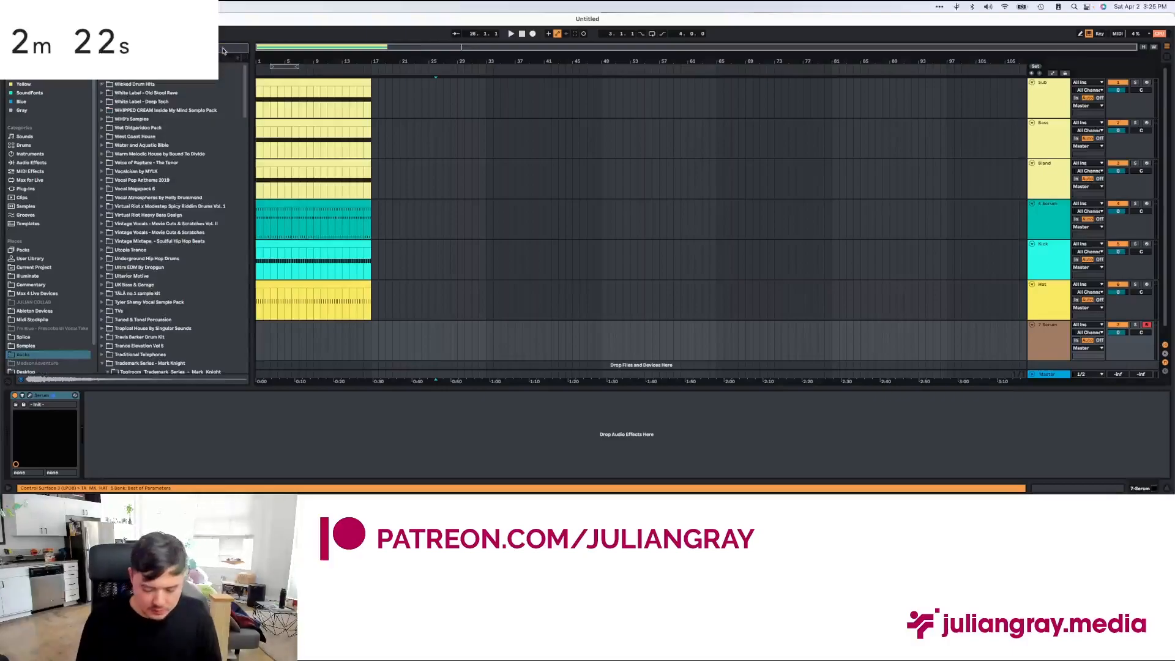
click(223, 49)
text(clap)
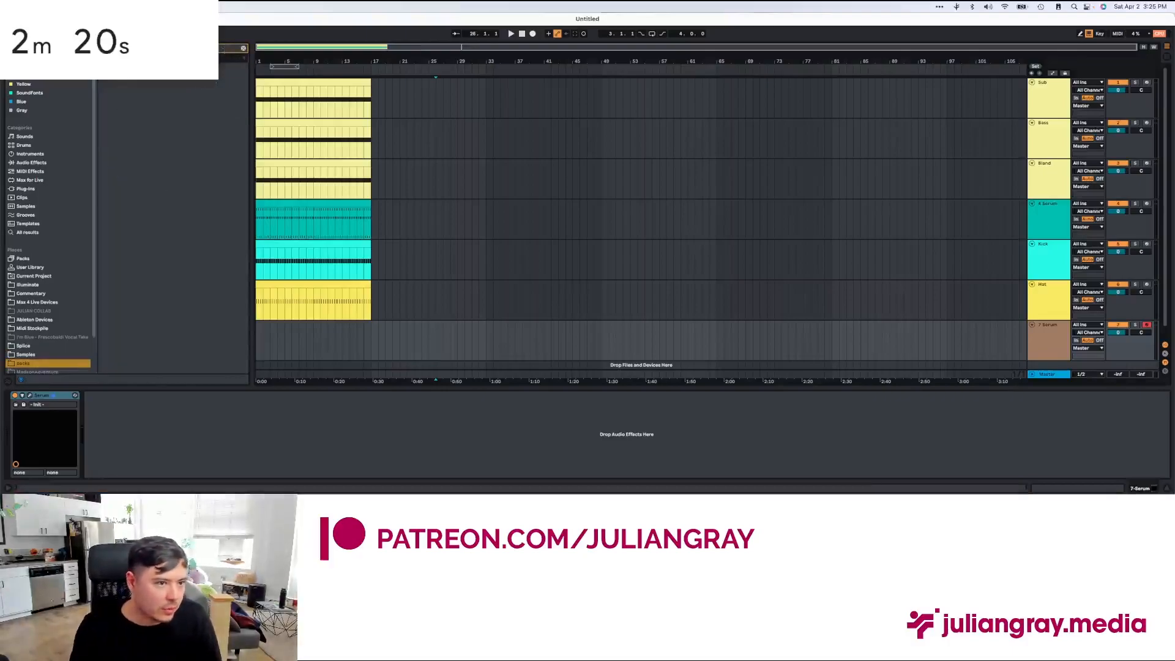
click(33, 153)
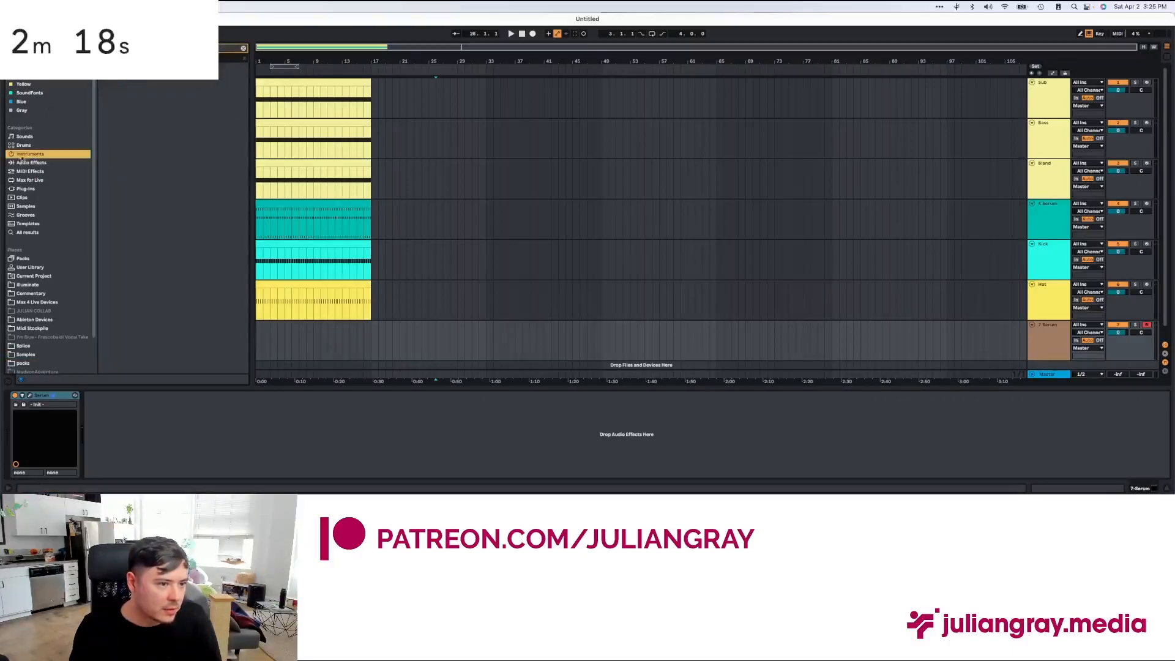
click(24, 145)
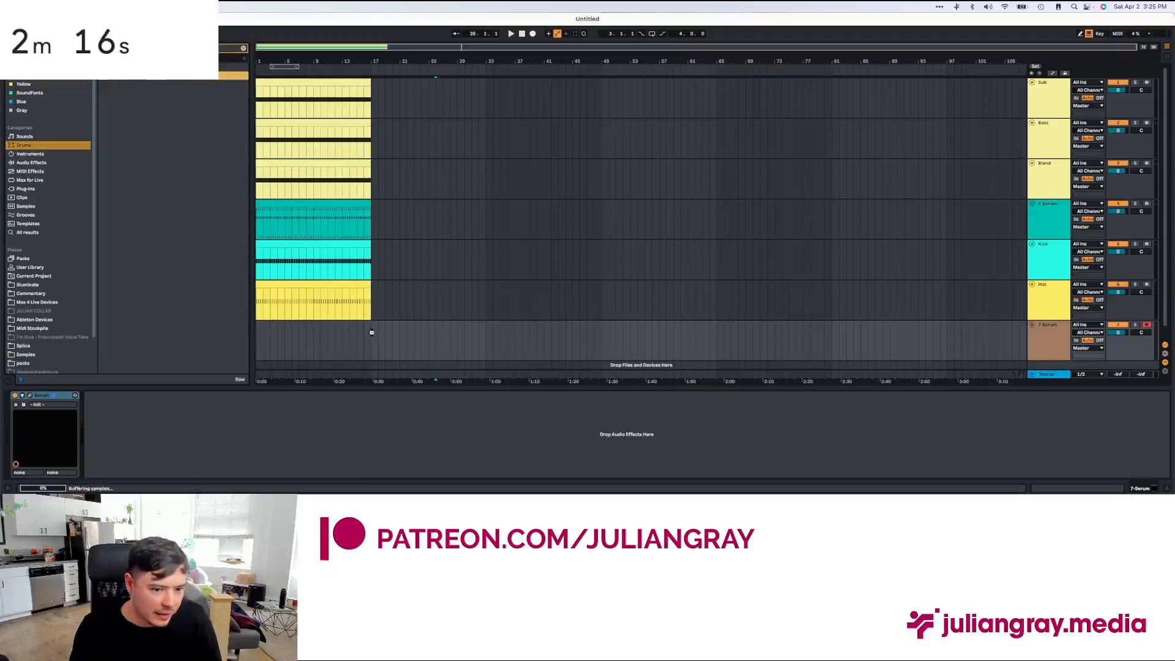
Step: Insert an empty two-bar MIDI clip from bar 1 to bar 3 on the 909 Core Kit track
drag(372, 334, 271, 334)
right_click(295, 330)
click(259, 335)
double_click(271, 334)
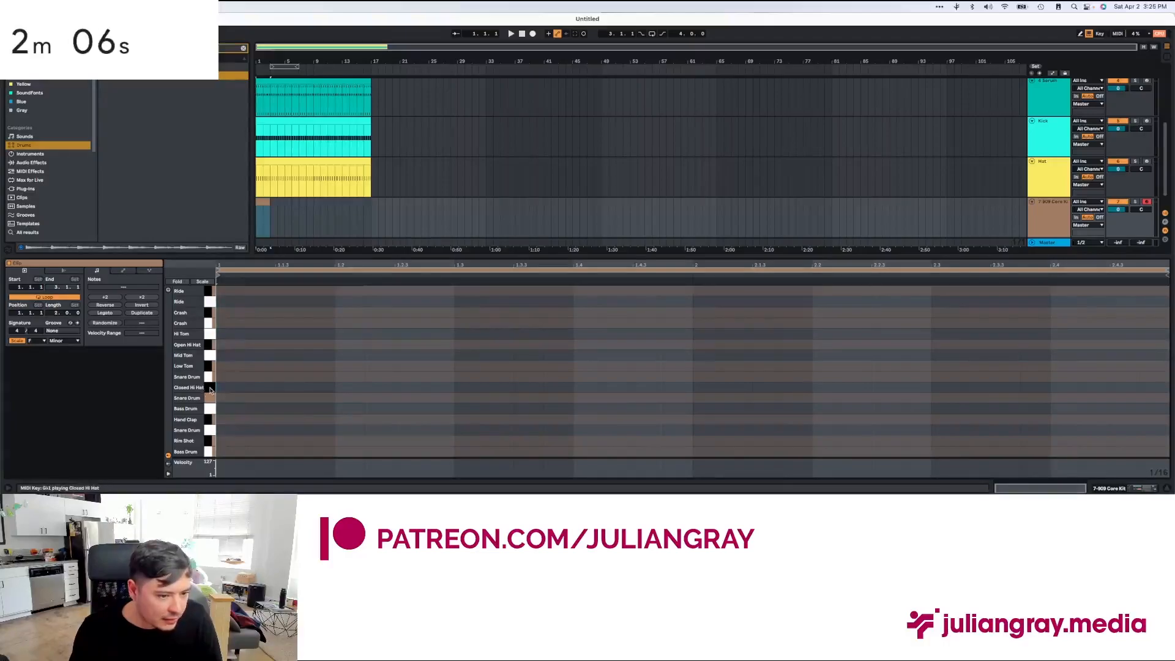
Step: Draw four consecutive 1/16 Closed Hi Hat notes on the first beat and vary their velocities
click(230, 388)
click(260, 388)
click(319, 387)
click(230, 388)
drag(215, 461, 260, 465)
click(305, 467)
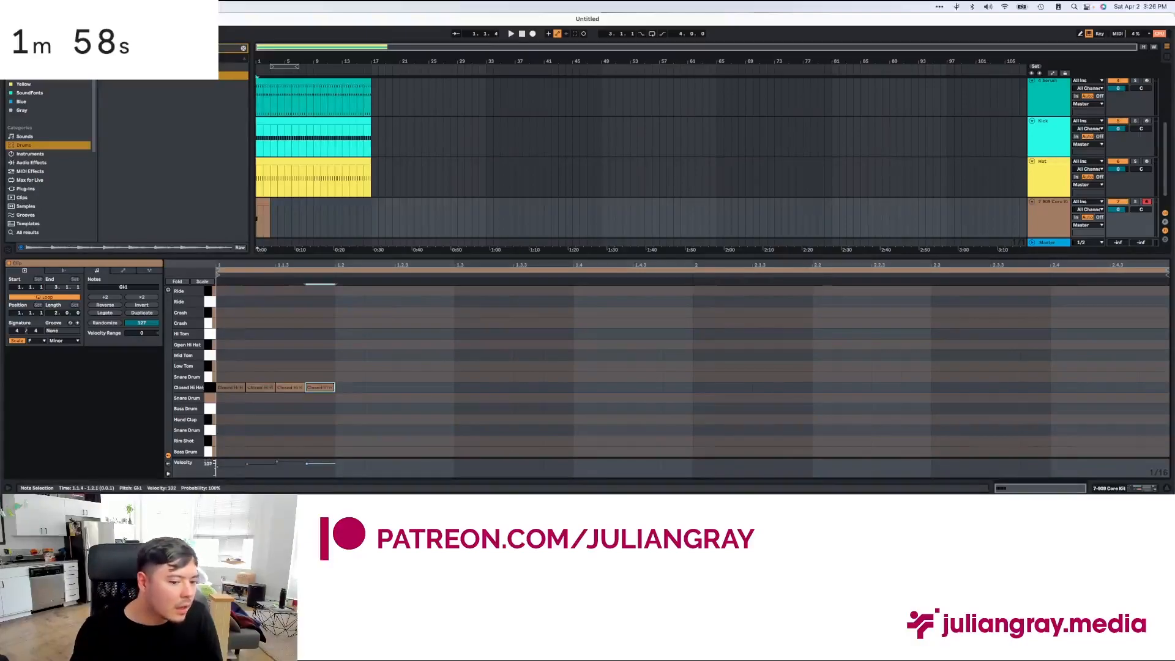
Step: Duplicate the four-note Closed Hi Hat pattern on every beat to fill the two-bar clip
drag(334, 326, 217, 442)
key(super+d)
key(super+d)
key(super+d)
key(super+d)
key(super+d)
key(super+d)
key(super+d)
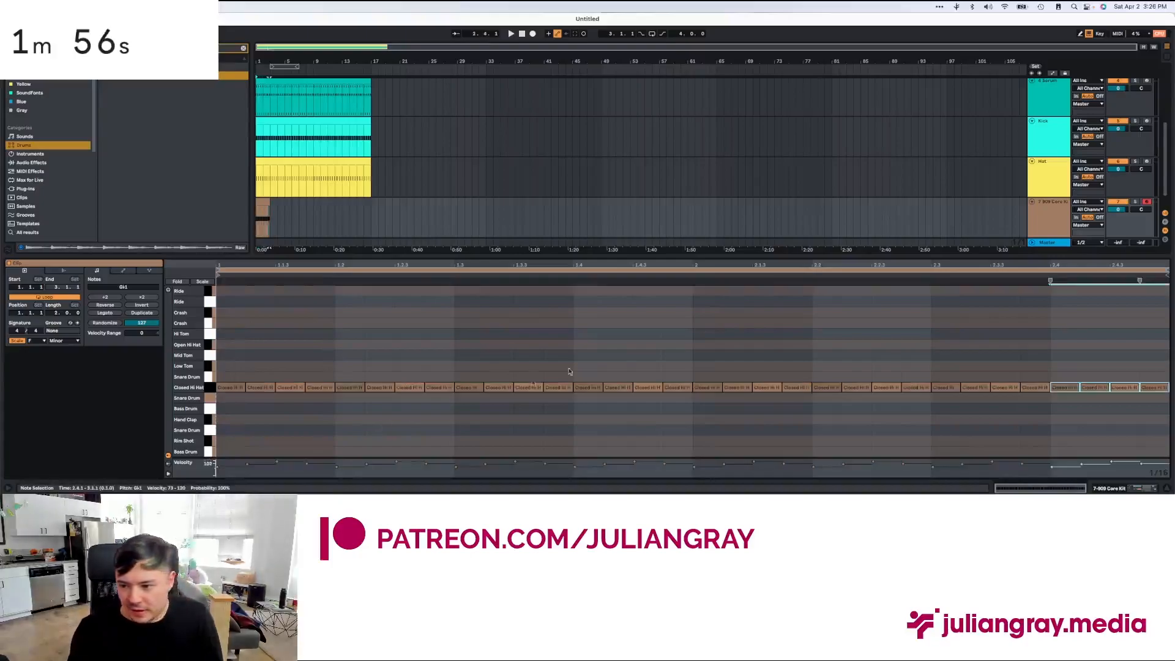
Step: Rename the 909 Core Kit track to "rolling hat" and lower its volume to about -7.5 dB
click(1063, 210)
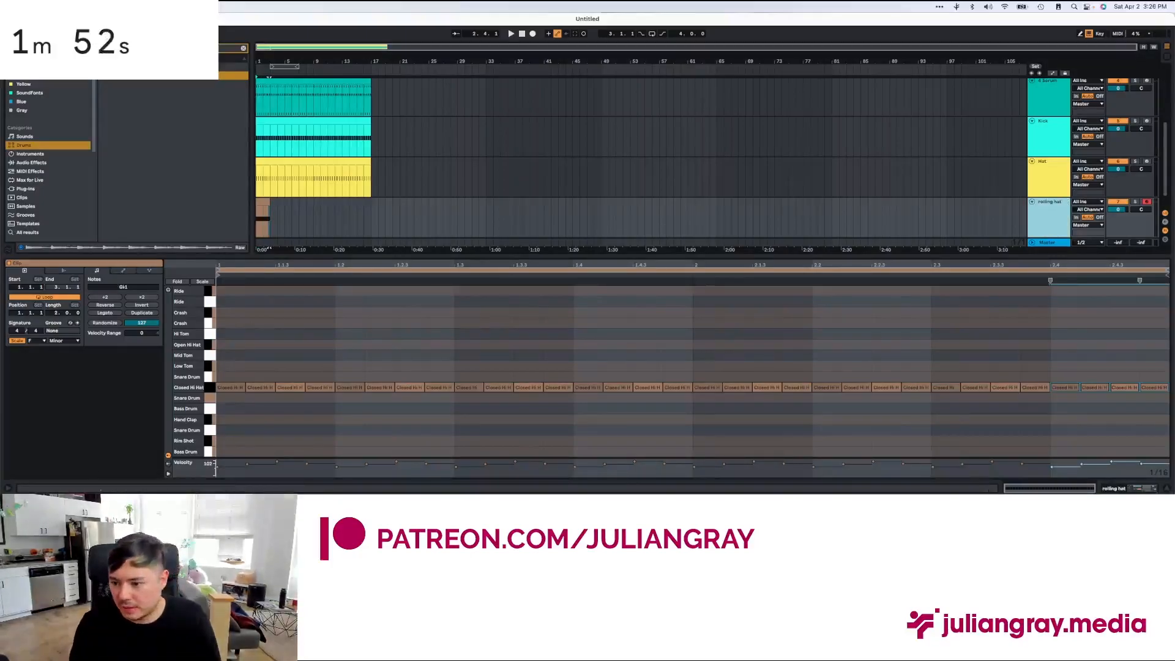
click(1148, 488)
drag(1124, 324, 1125, 333)
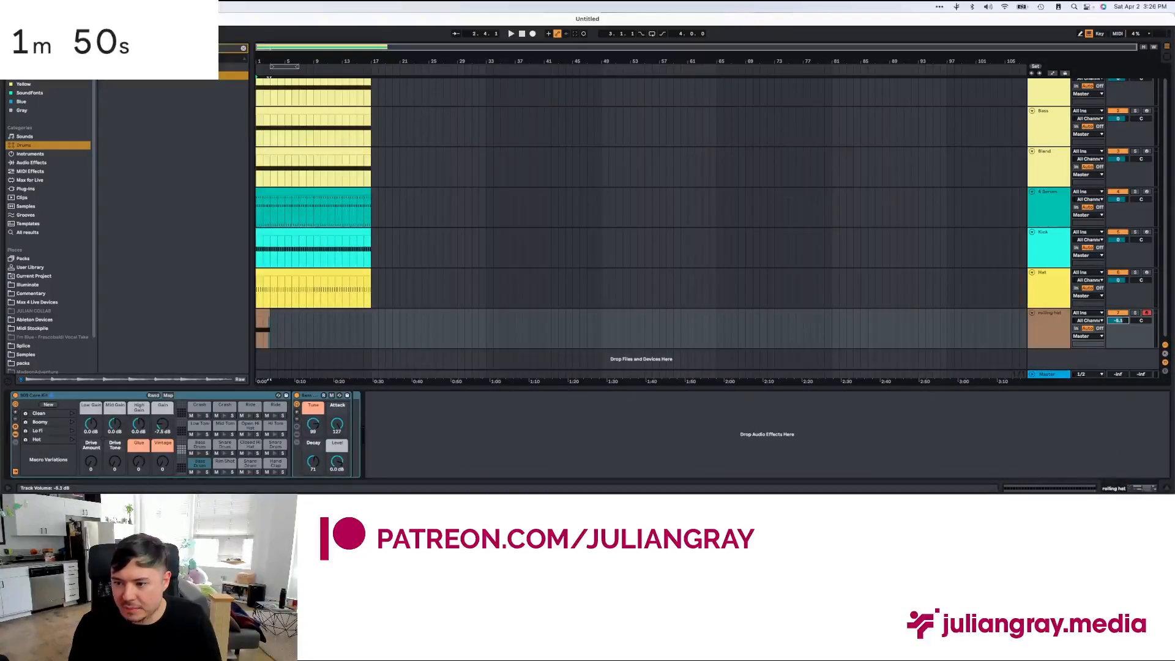
scroll(1077, 214, up, 1)
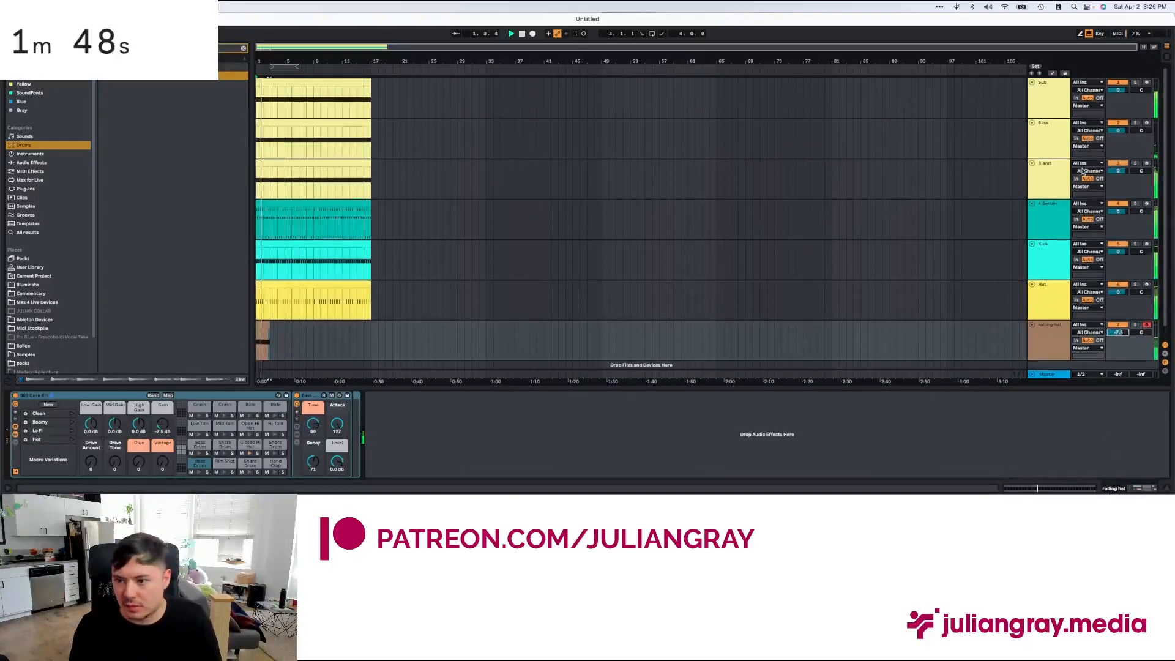
Step: Clear the browser search and add a Compressor from Audio Effects at the end of the Bass track's device chain
click(1064, 177)
click(1061, 144)
click(1055, 164)
click(1059, 114)
key(space)
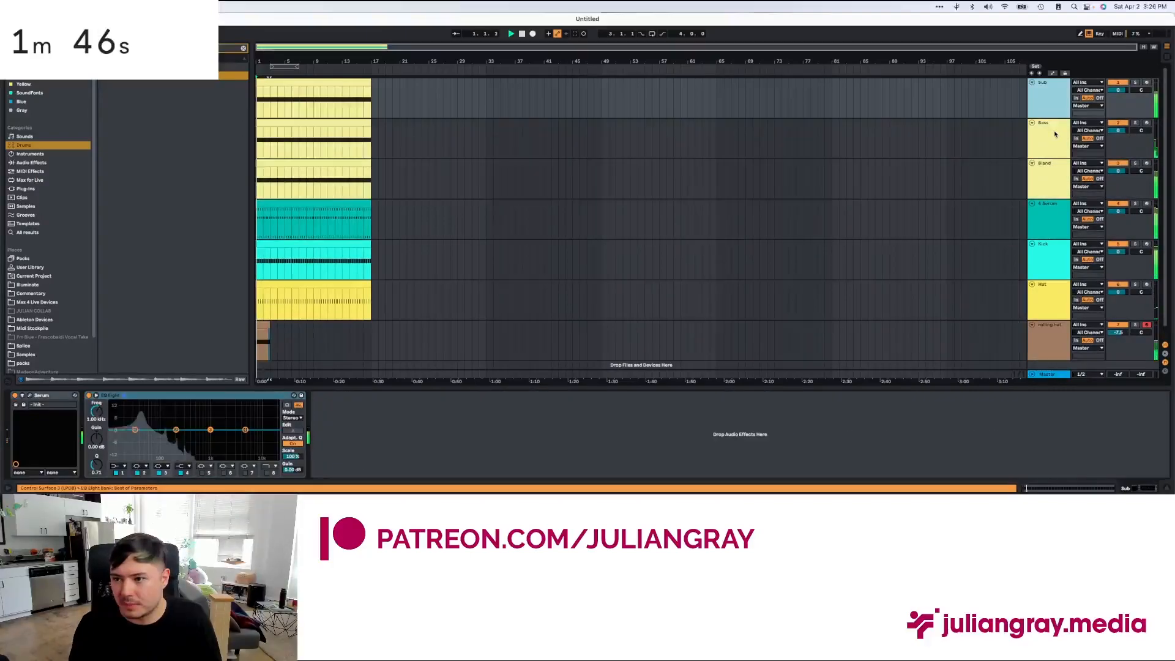
click(1054, 134)
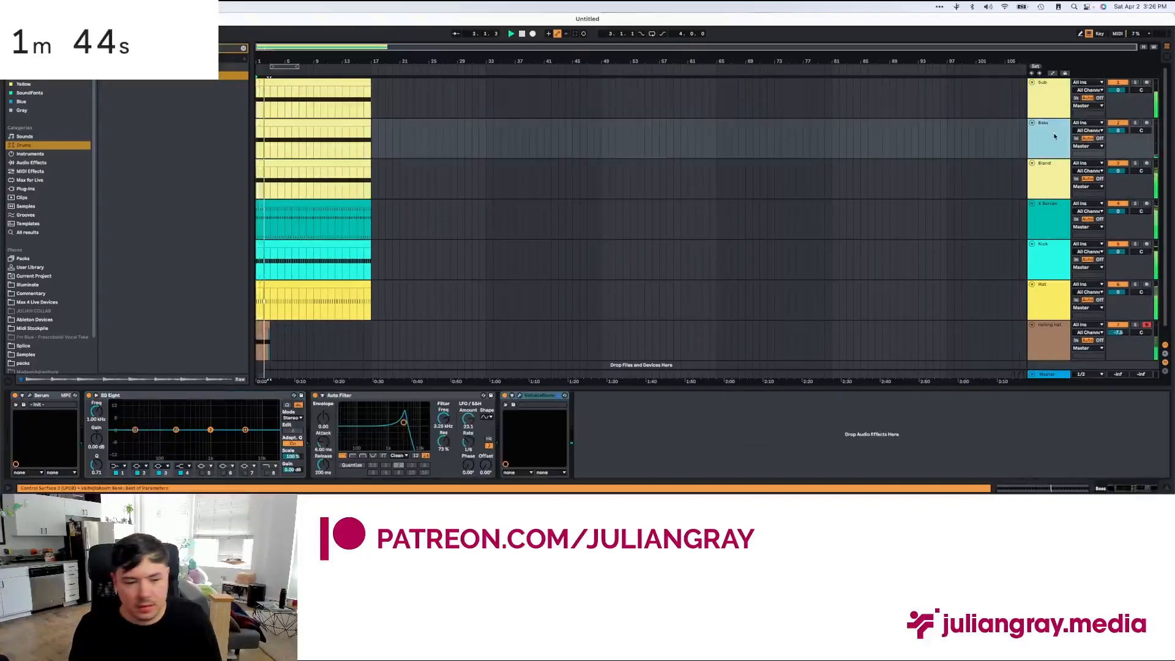
click(244, 48)
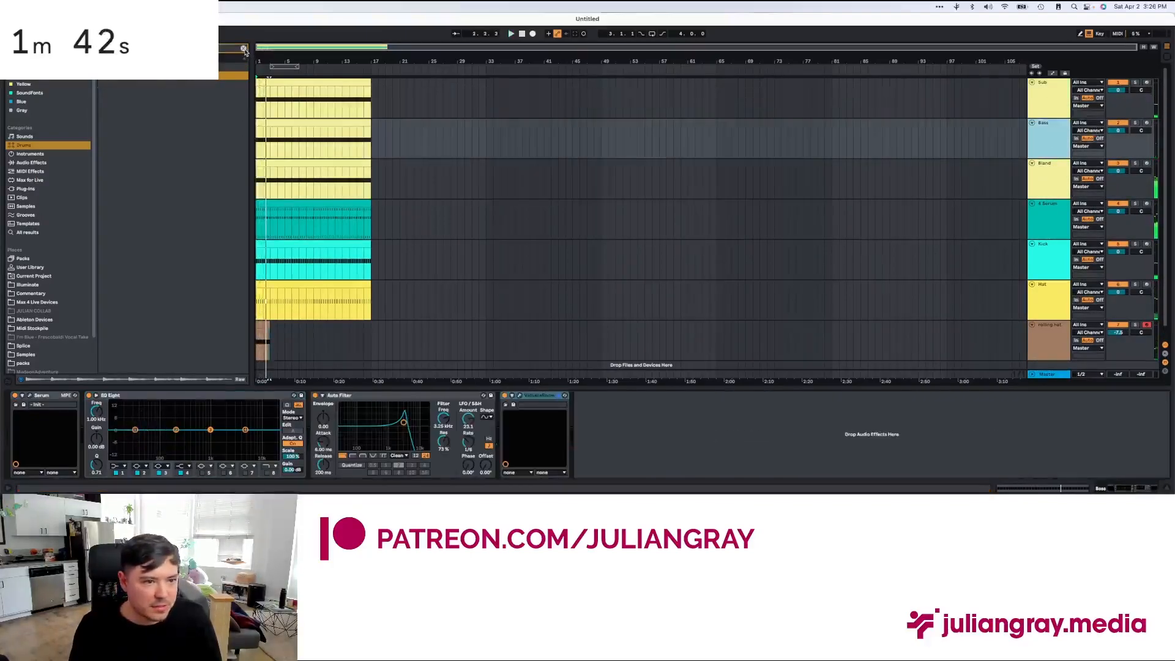
click(27, 163)
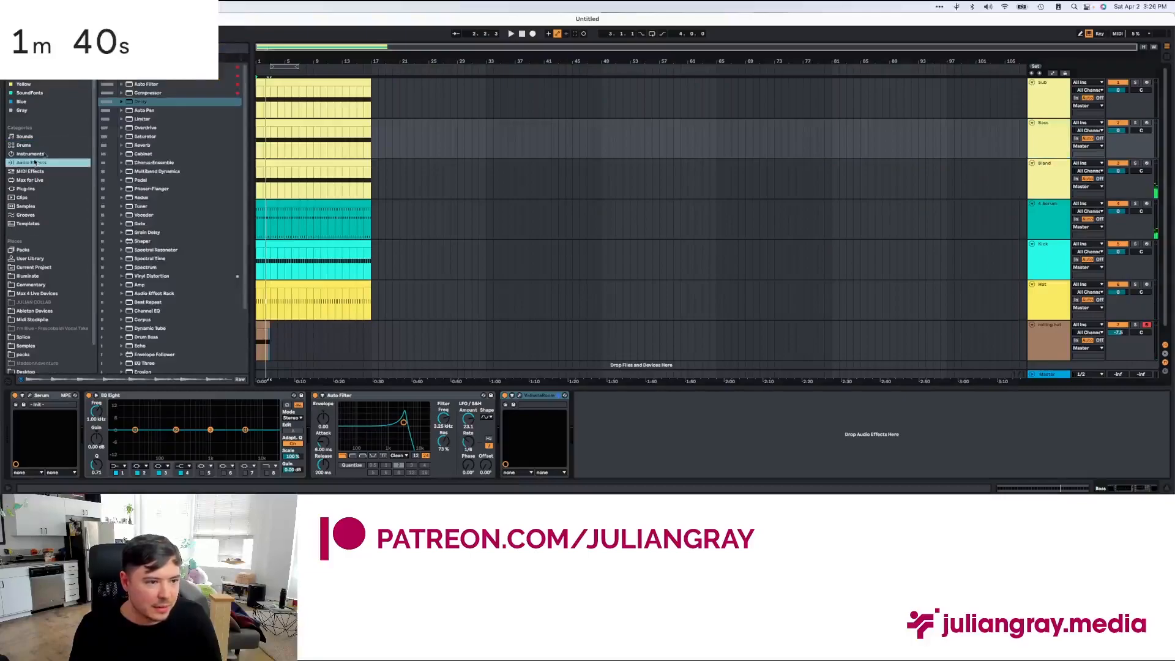
click(151, 93)
key(space)
drag(588, 388, 618, 441)
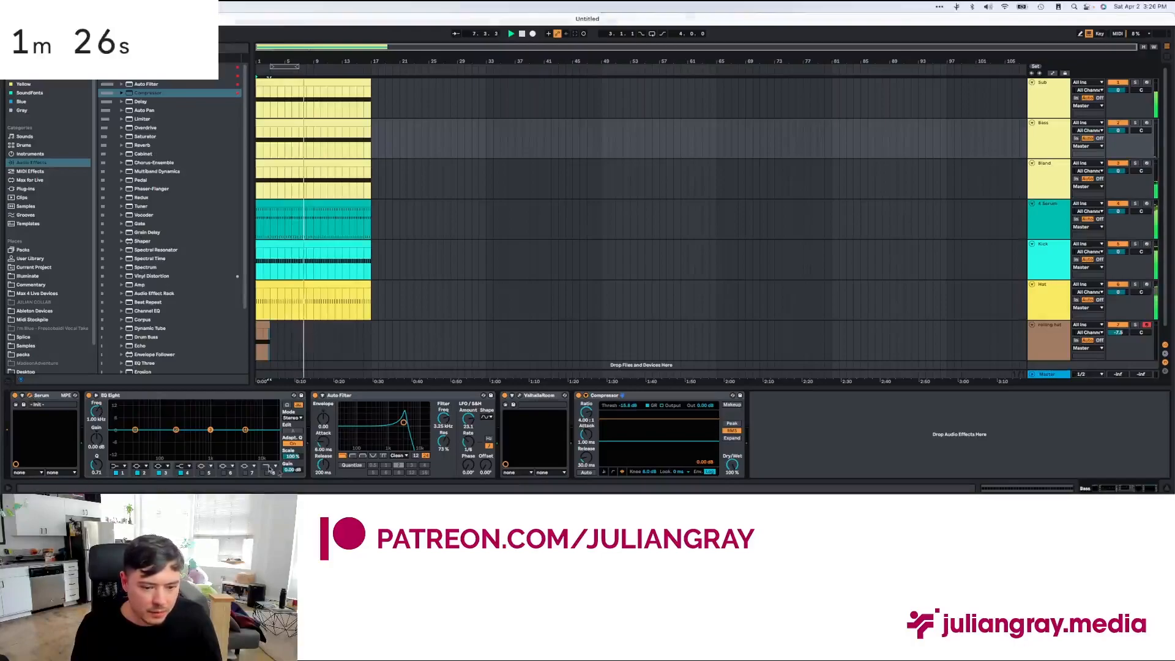
Step: Open Serum on the Bass track, adjust the MG Low 12 filter cutoff and set Envelope 1 sustain to 0.0 dB
click(30, 397)
drag(338, 234, 899, 95)
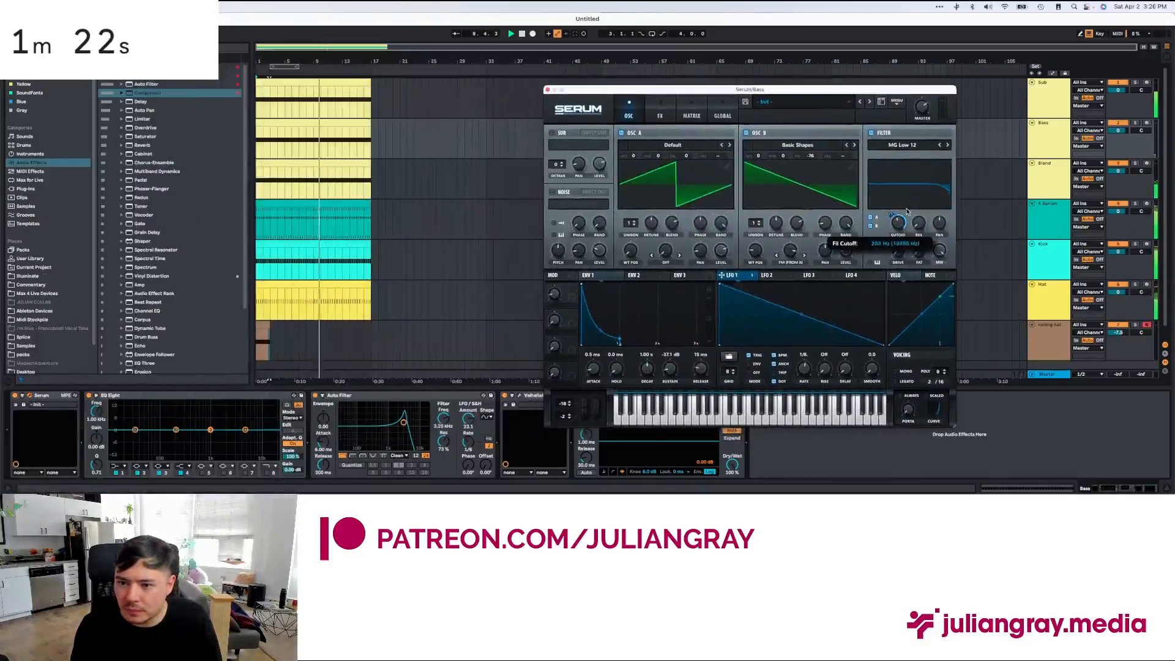
click(1057, 132)
drag(600, 89, 393, 38)
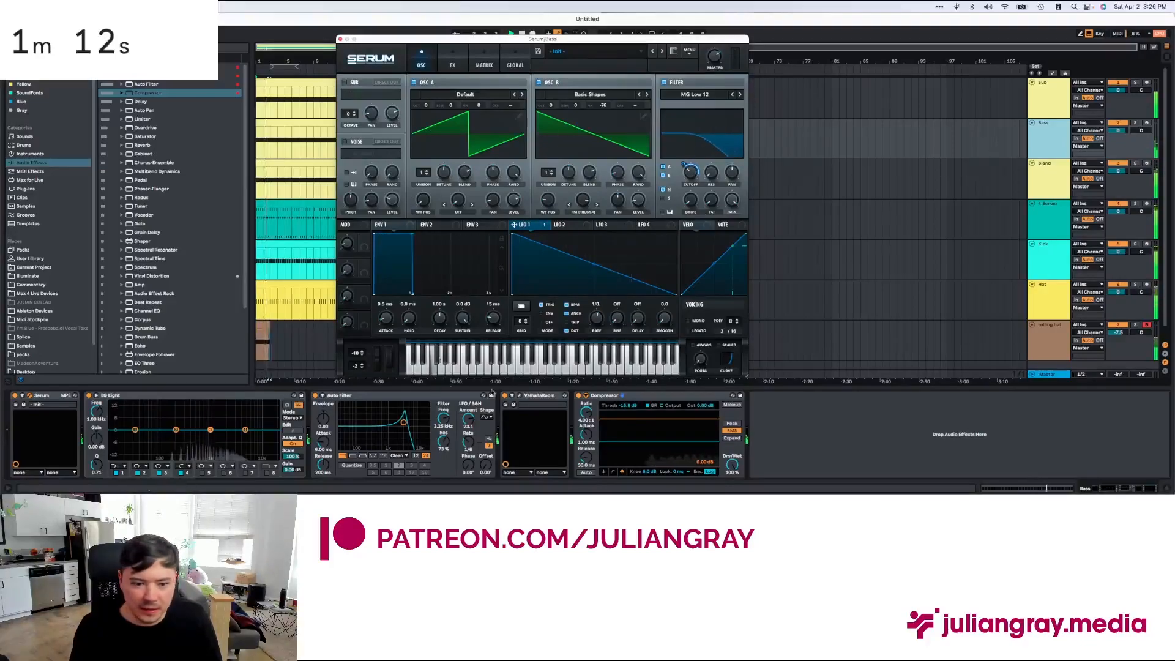
Step: Set the Bass compressor's threshold to -34.0 dB and raise Serum's master volume to 97%, then close Serum
drag(688, 449, 687, 454)
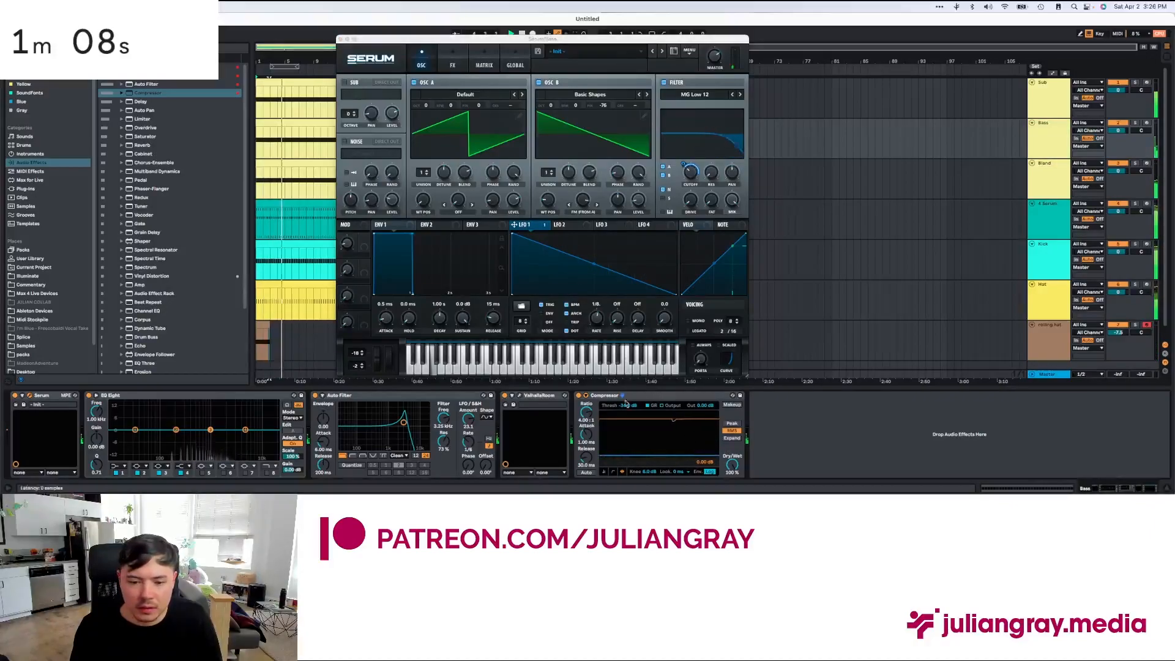
drag(716, 58, 717, 52)
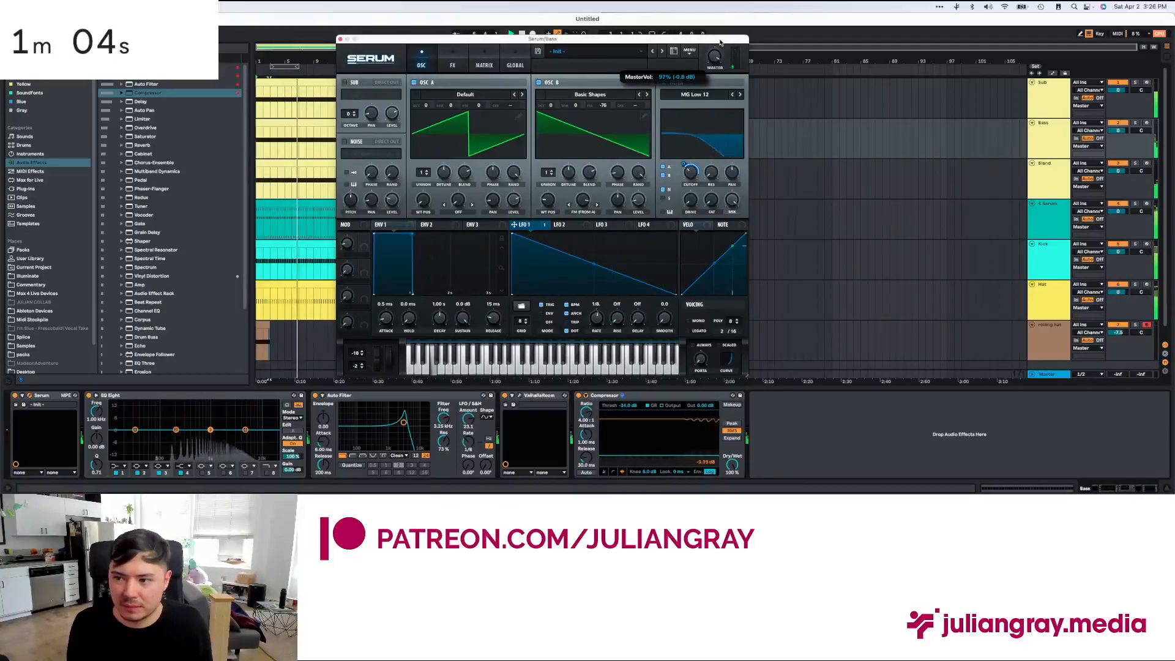
click(340, 39)
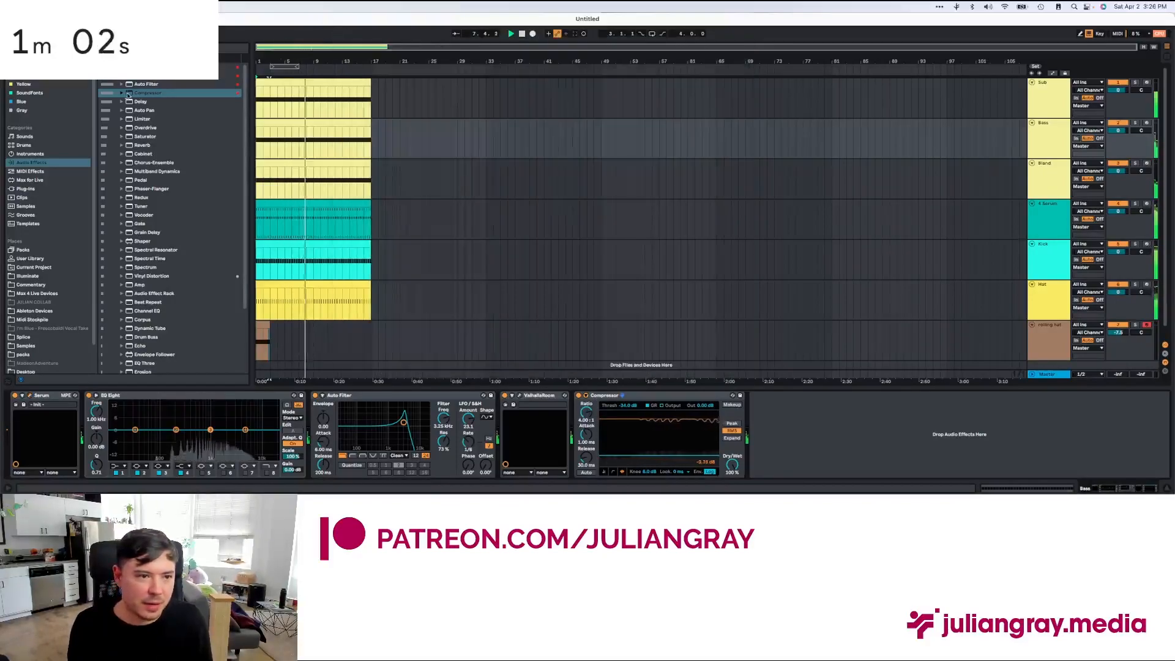
Step: Add a Utility after the Compressor on the Bass track and raise its gain to about 12 dB
click(148, 76)
double_click(149, 76)
drag(801, 426, 802, 401)
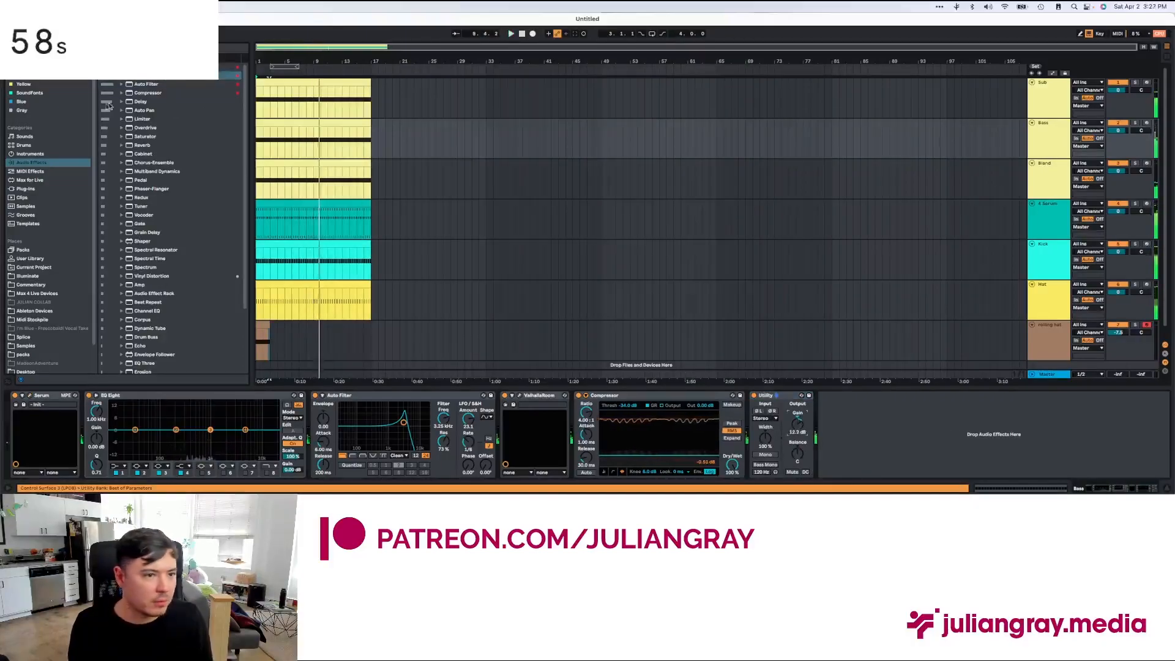
Step: Add a second Compressor after the Utility on the Bass track and set its sidechain input to Kick
double_click(148, 93)
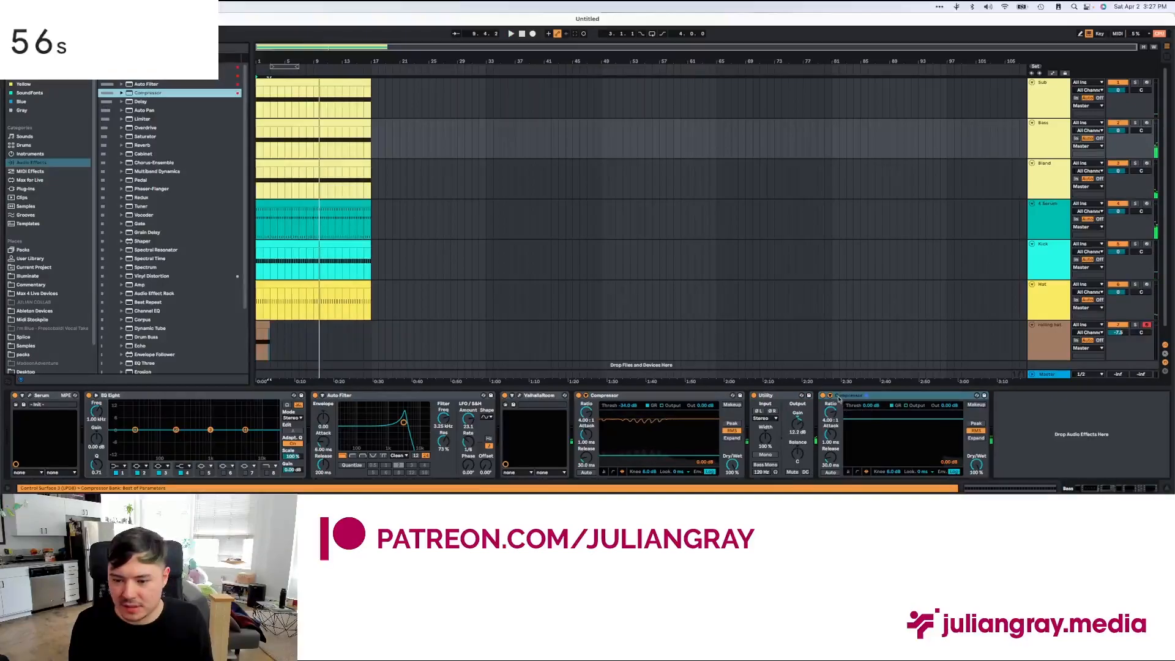
click(830, 396)
click(836, 418)
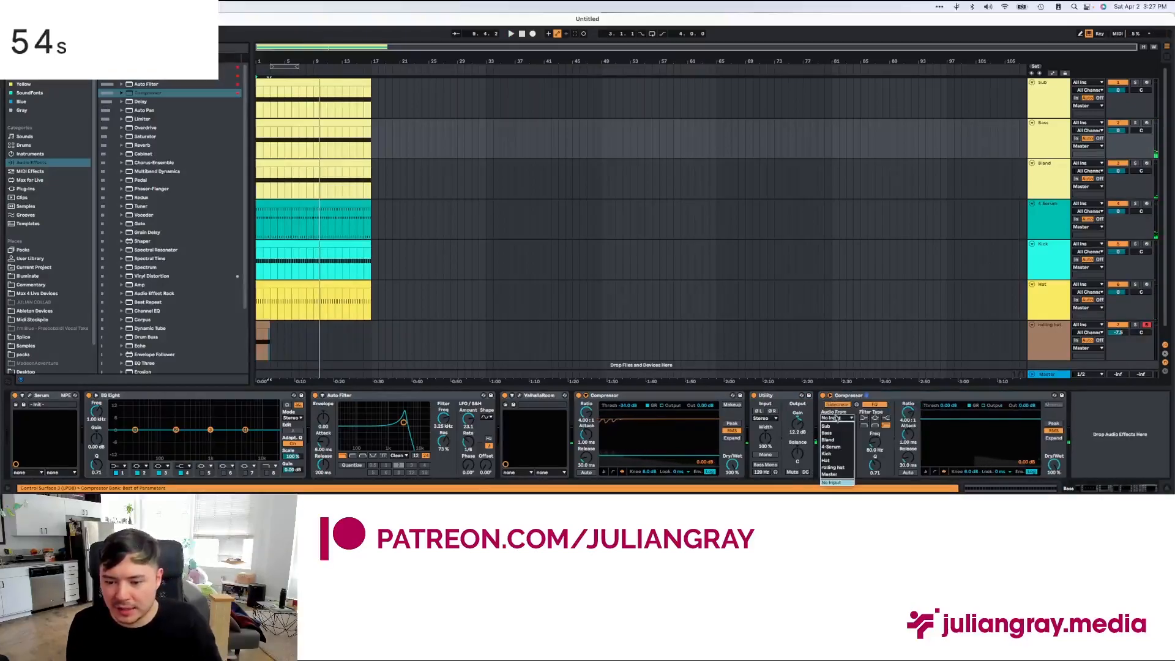
click(831, 454)
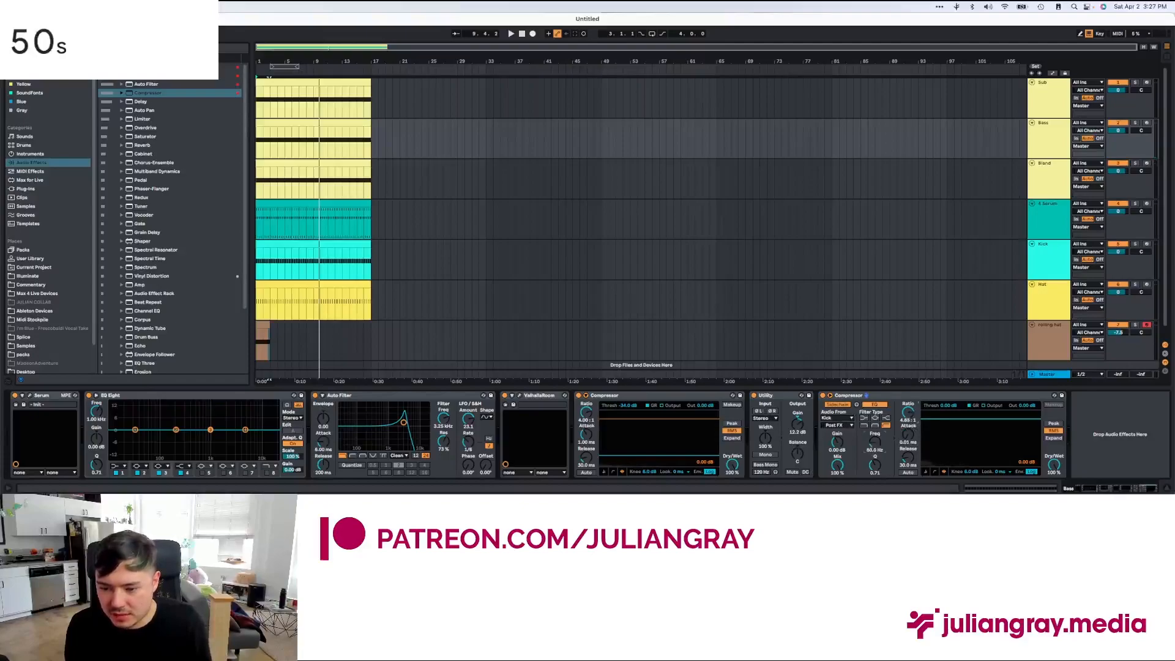
Step: During playback, set the sidechain compressor's threshold to -inf dB and attack to 0.01 ms, raise its ratio, and copy the device
key(space)
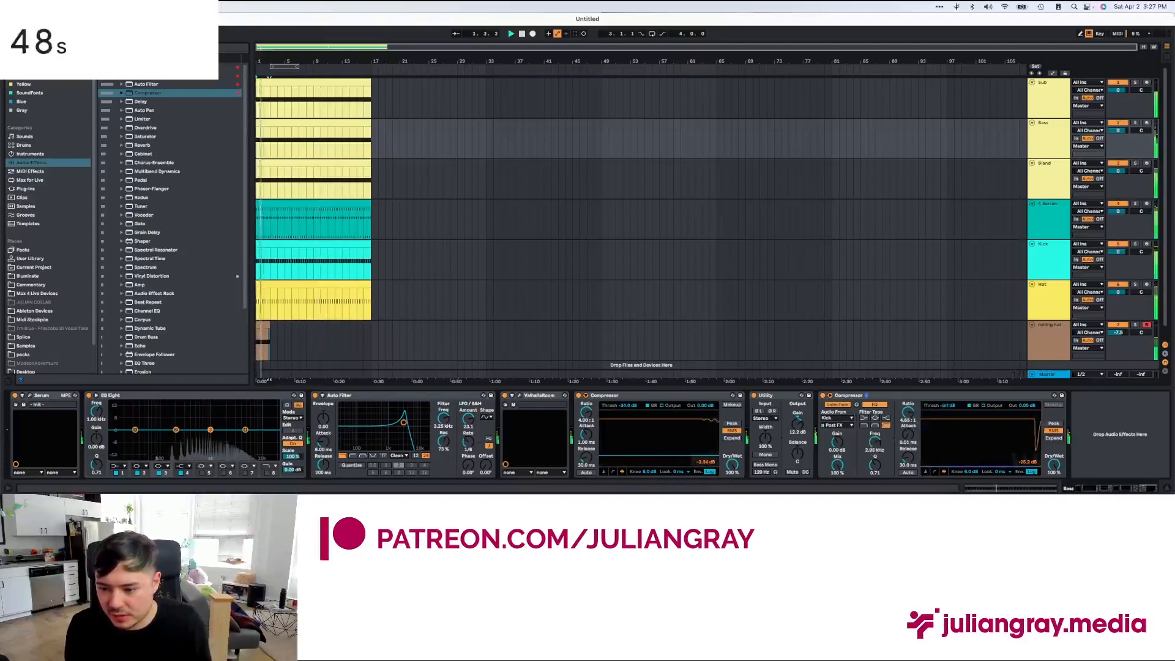
drag(876, 442, 909, 407)
click(918, 396)
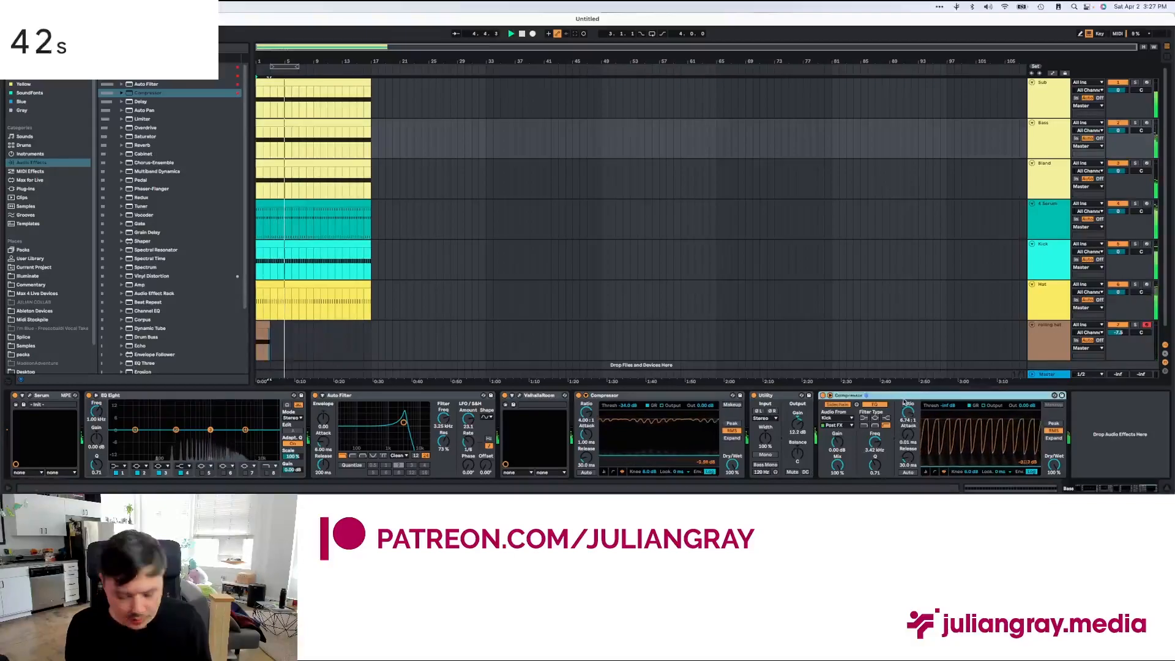
Step: Paste the copied sidechain compressor at the end of the 4-Serum track's device chain
click(1057, 176)
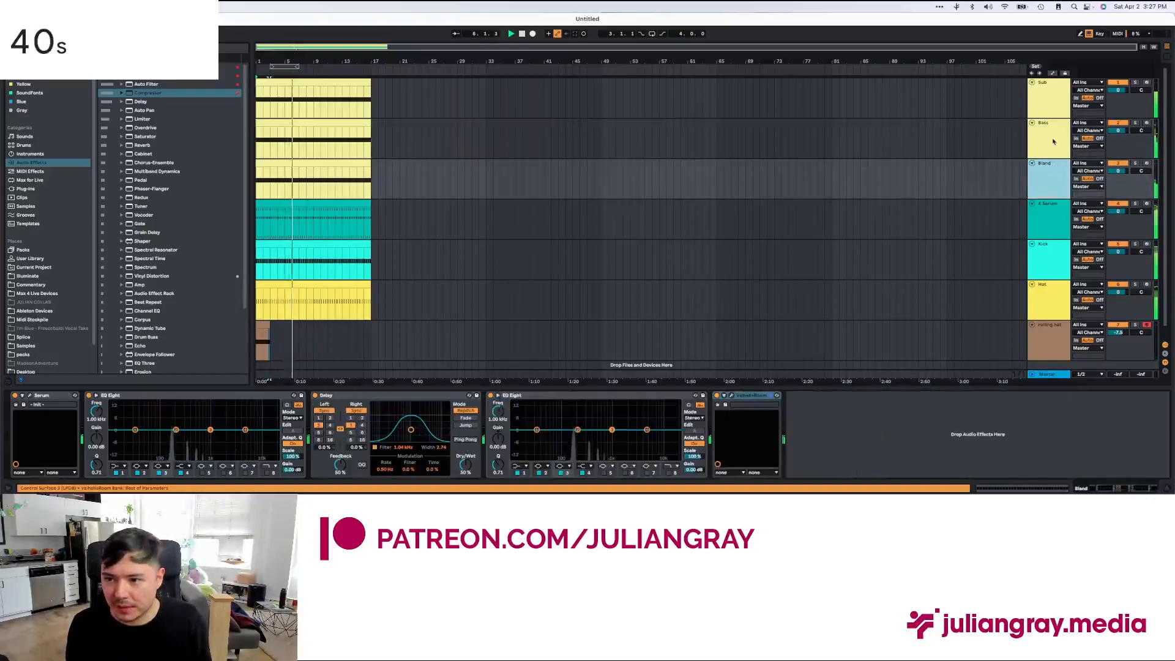
click(1049, 101)
click(1050, 235)
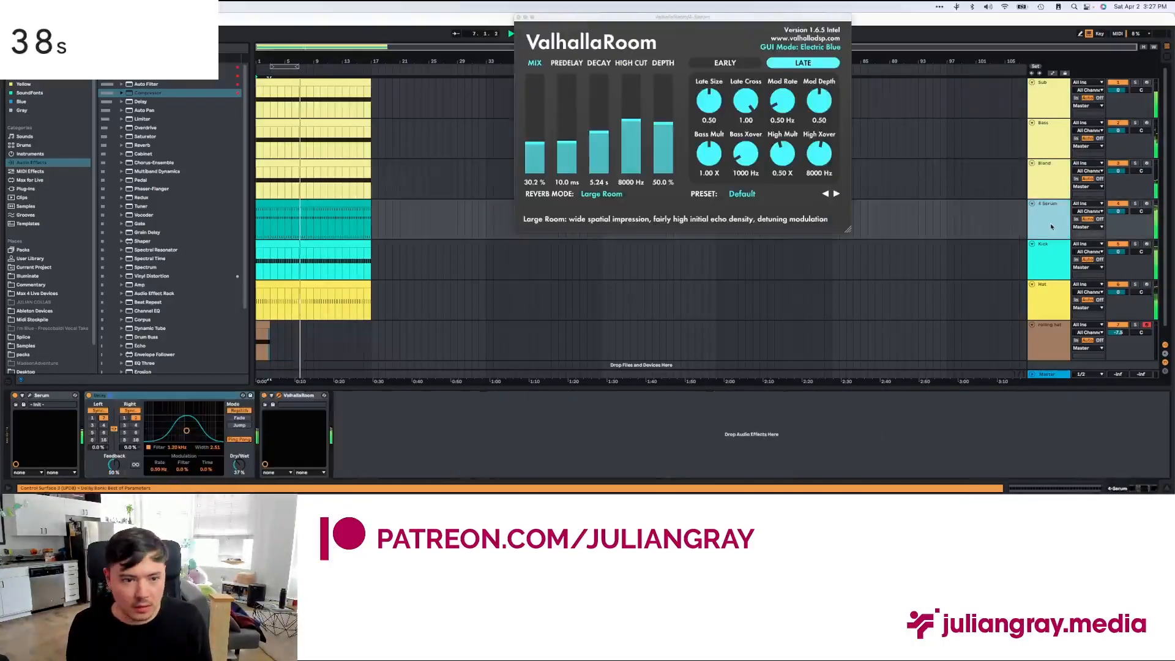
scroll(1050, 237, down, 1)
click(475, 448)
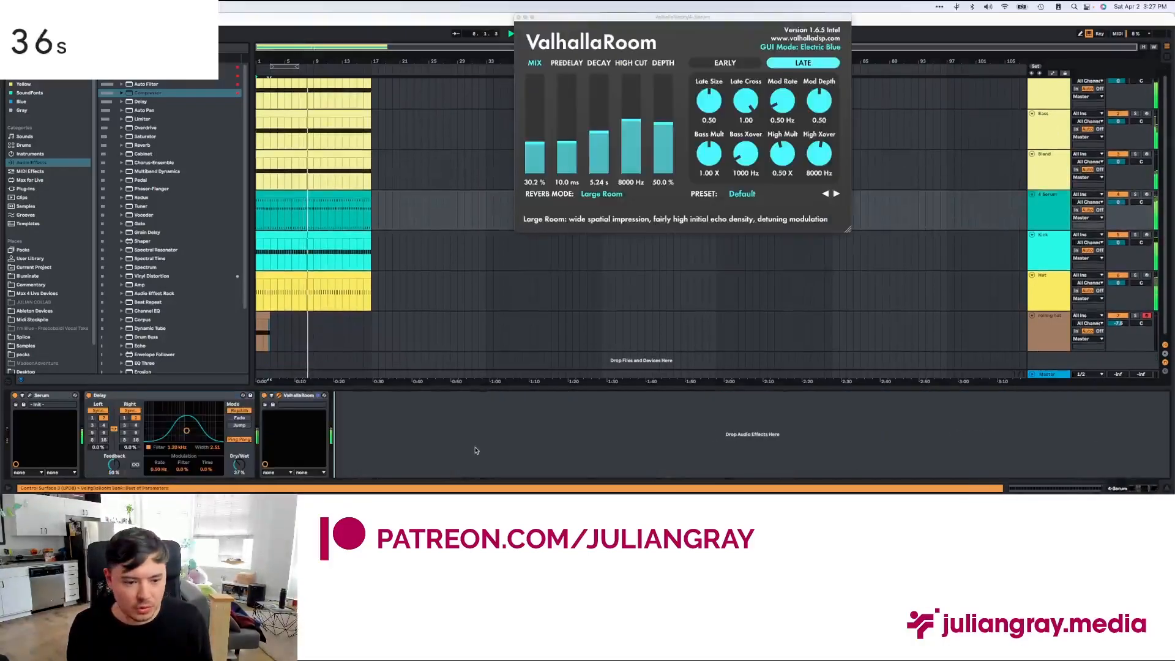
key(super+v)
Step: Paste the sidechain compressor at the end of the device chains on the Sub and Bland tracks
scroll(931, 199, up, 1)
click(1050, 99)
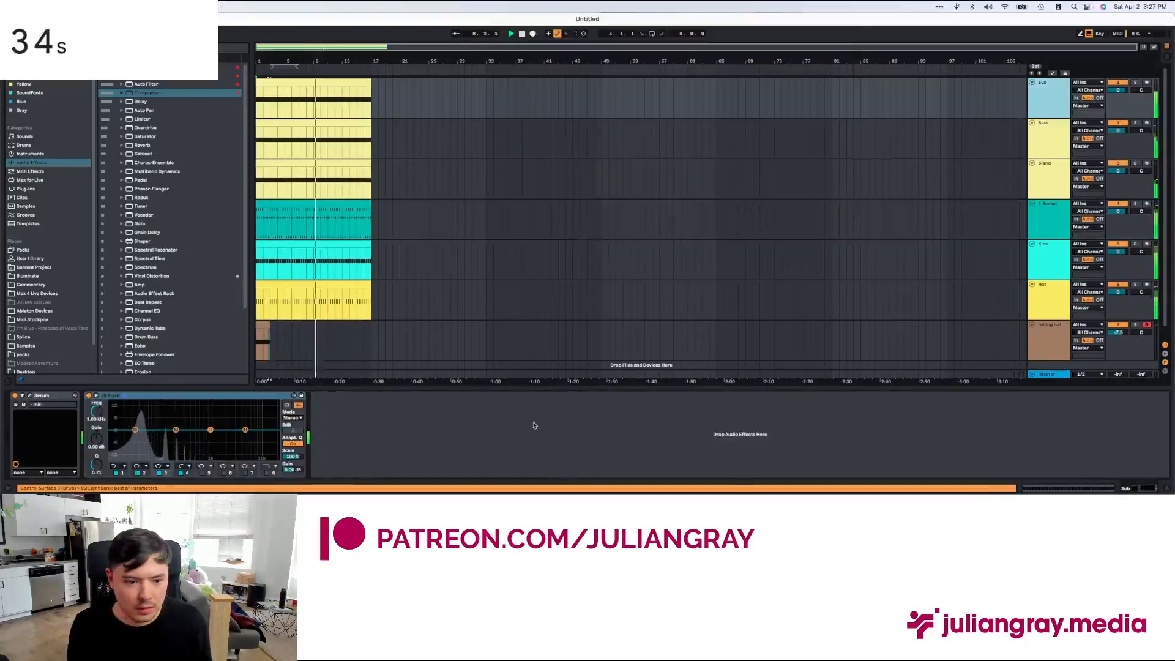
click(534, 425)
key(super+v)
click(1048, 143)
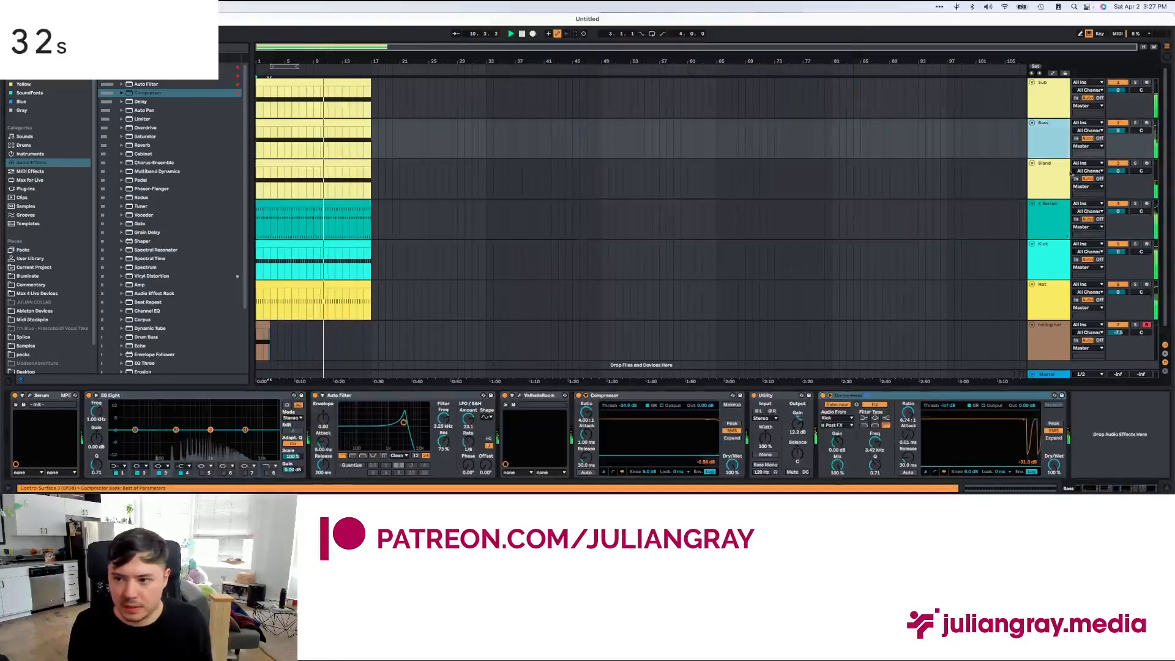
click(1051, 181)
click(908, 425)
key(super+v)
Step: Lower the Bland track's volume to about -1.8 dB
scroll(1010, 257, down, 1)
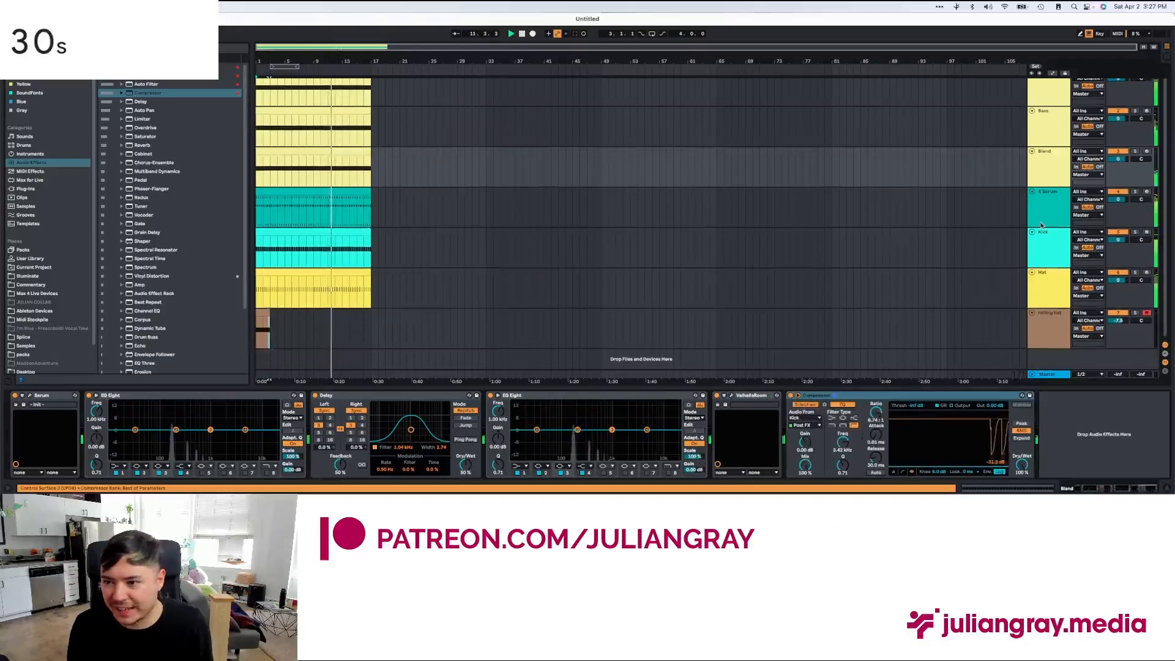
click(1043, 216)
drag(1115, 159, 1115, 165)
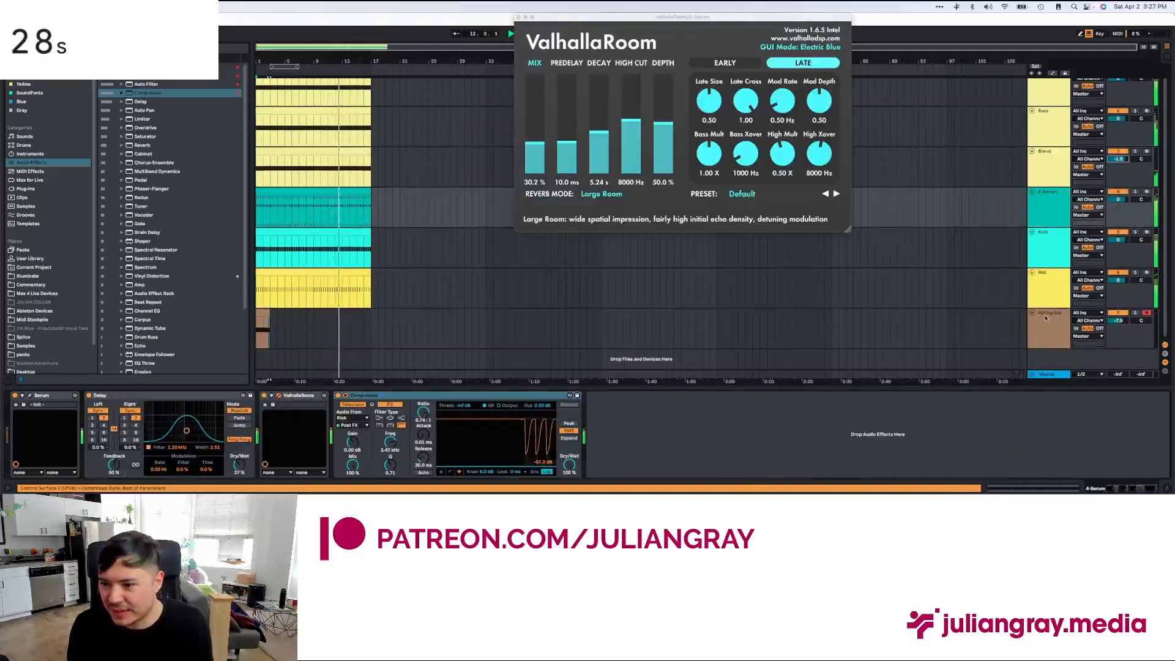
Step: Paste the sidechain compressor after the 909 Core Kit on the rolling hat track
click(1048, 328)
click(1046, 289)
click(1047, 327)
click(933, 417)
key(super+v)
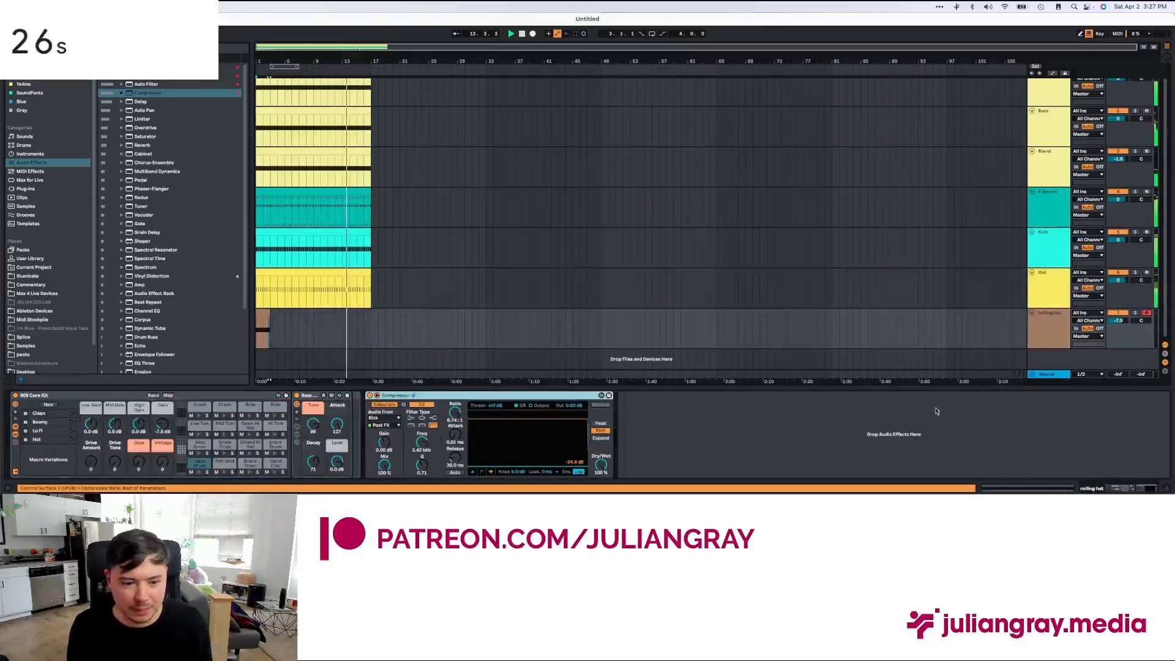
drag(540, 466, 539, 460)
Step: Add FabFilter Pro-L 2 to the Master track and raise its gain to about +4.1 dB
click(1047, 374)
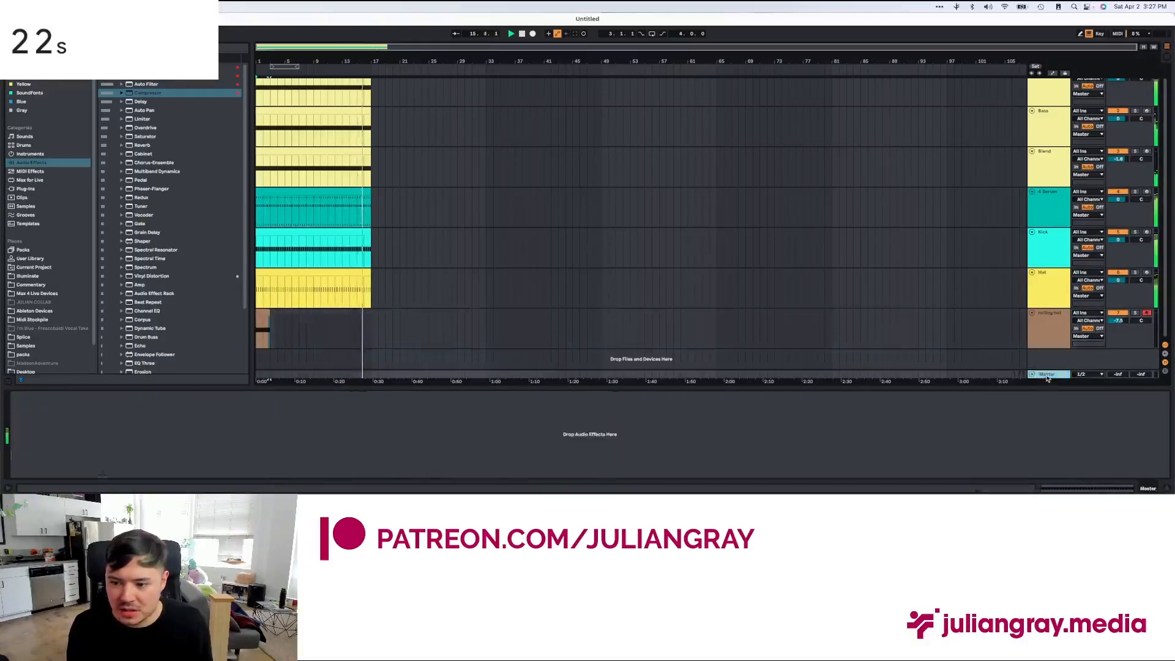
key(super+f)
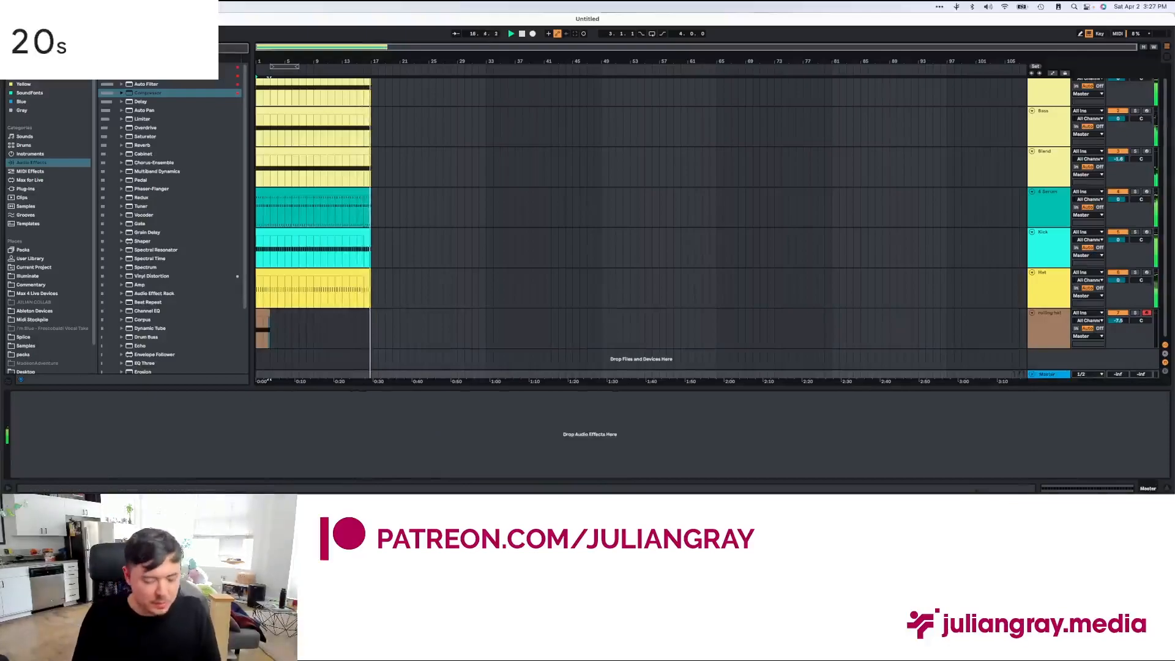
click(28, 188)
click(121, 110)
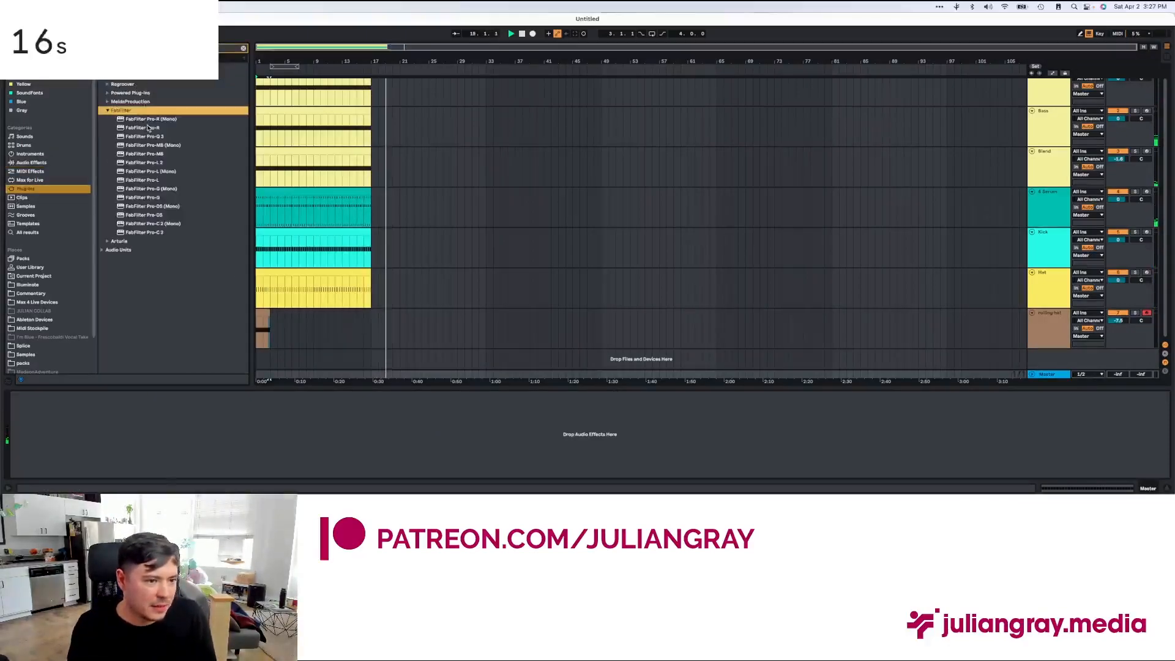
click(154, 164)
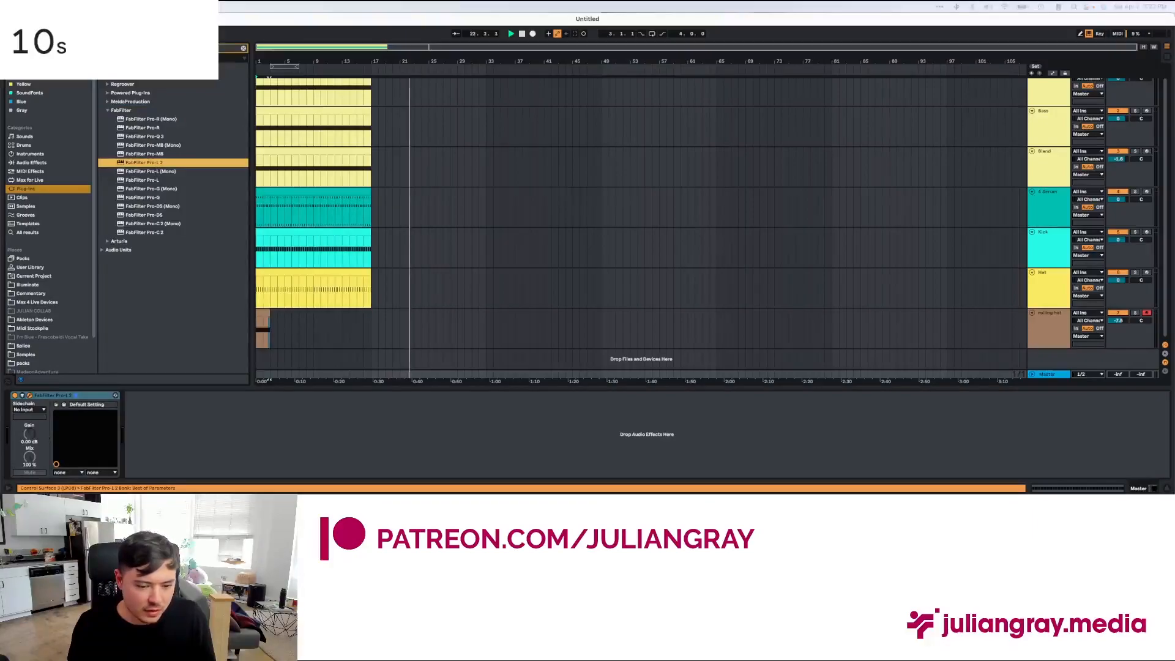
drag(214, 306, 463, 181)
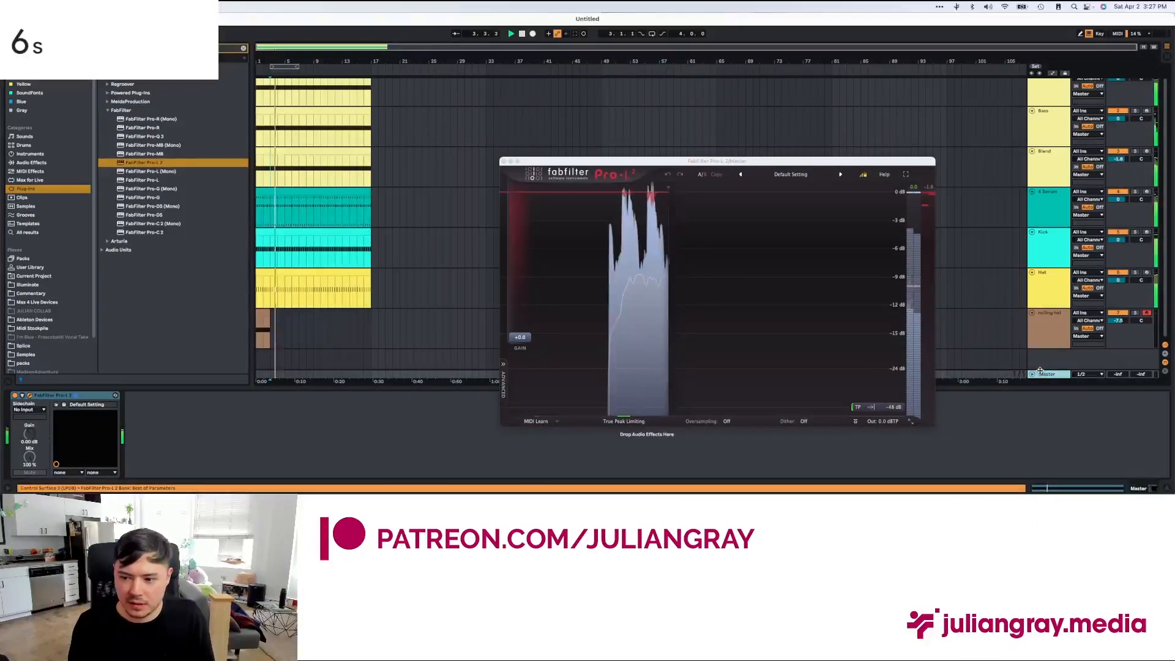
mouse_move(519, 336)
mouse_down()
mouse_move(535, 286)
mouse_move(530, 316)
mouse_up()
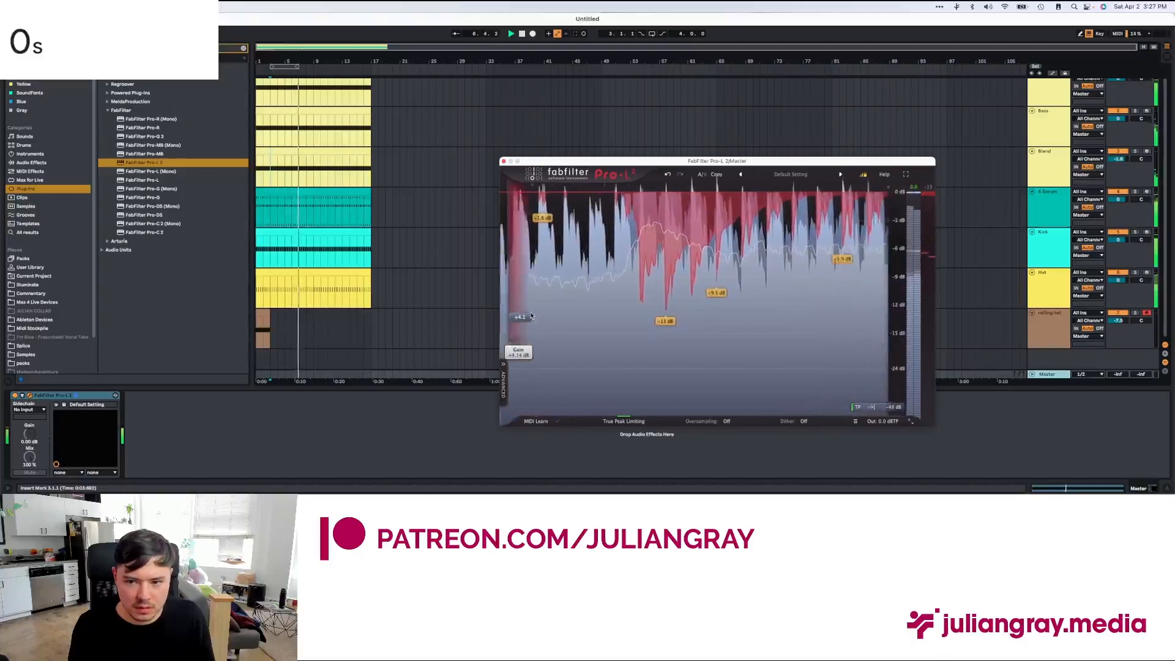
Step: Return to the arrangement and play back the limited mix
click(487, 179)
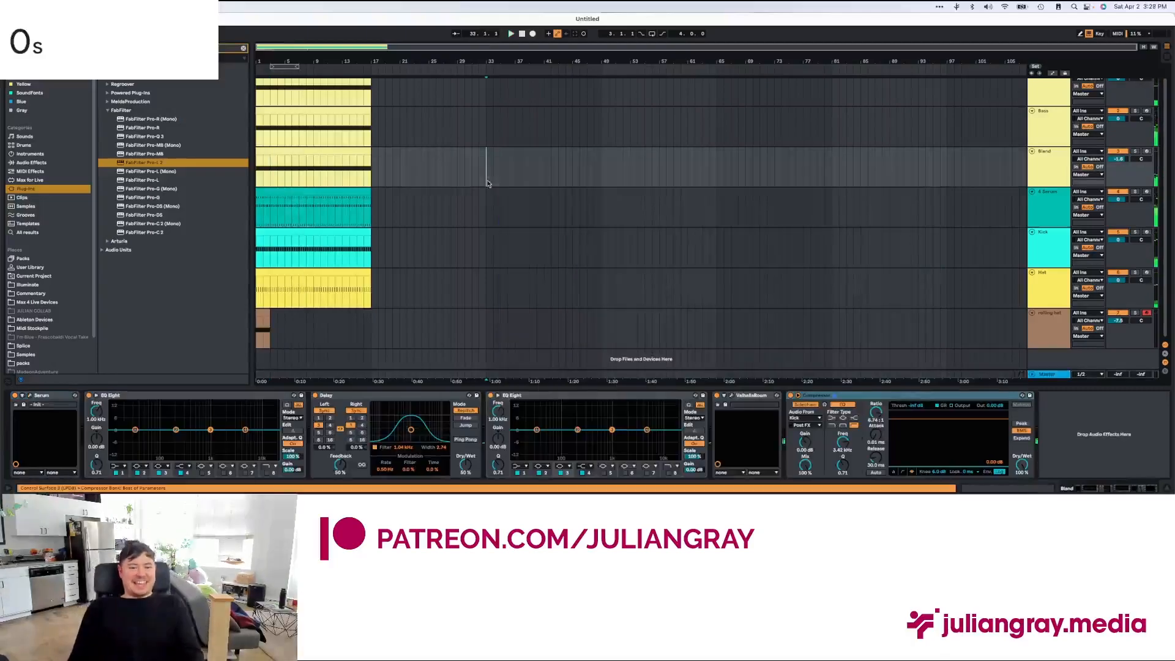
click(487, 242)
key(space)
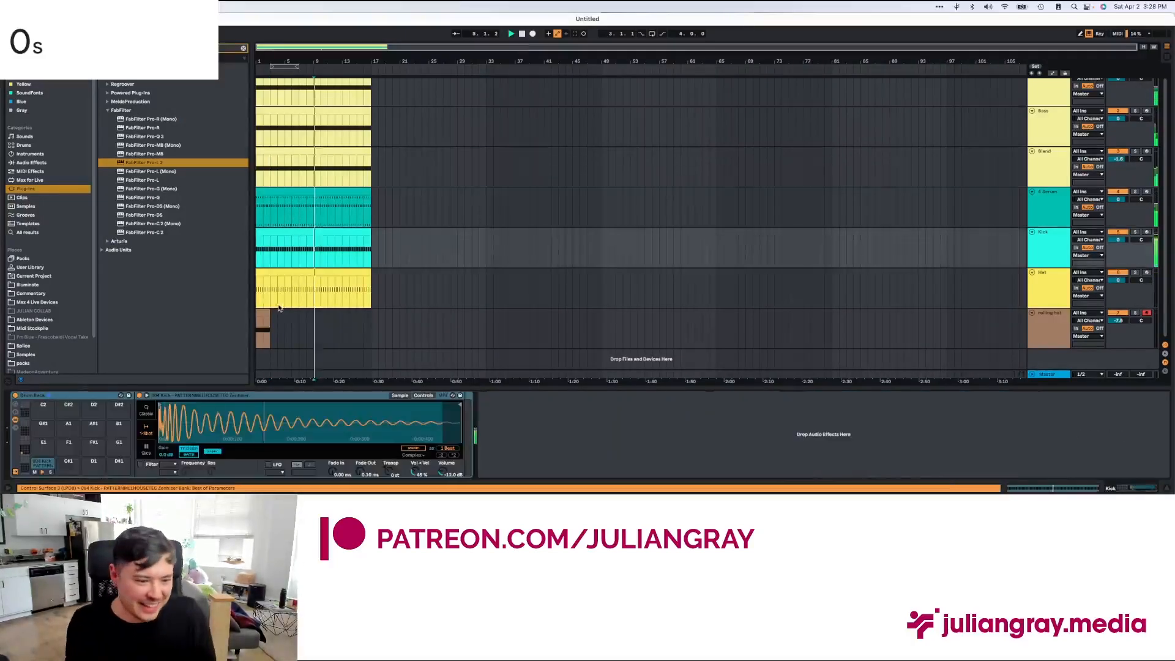
Step: Stop playback and extend the rolling hat clip to bar 17 to match the other tracks
key(space)
drag(269, 312, 337, 315)
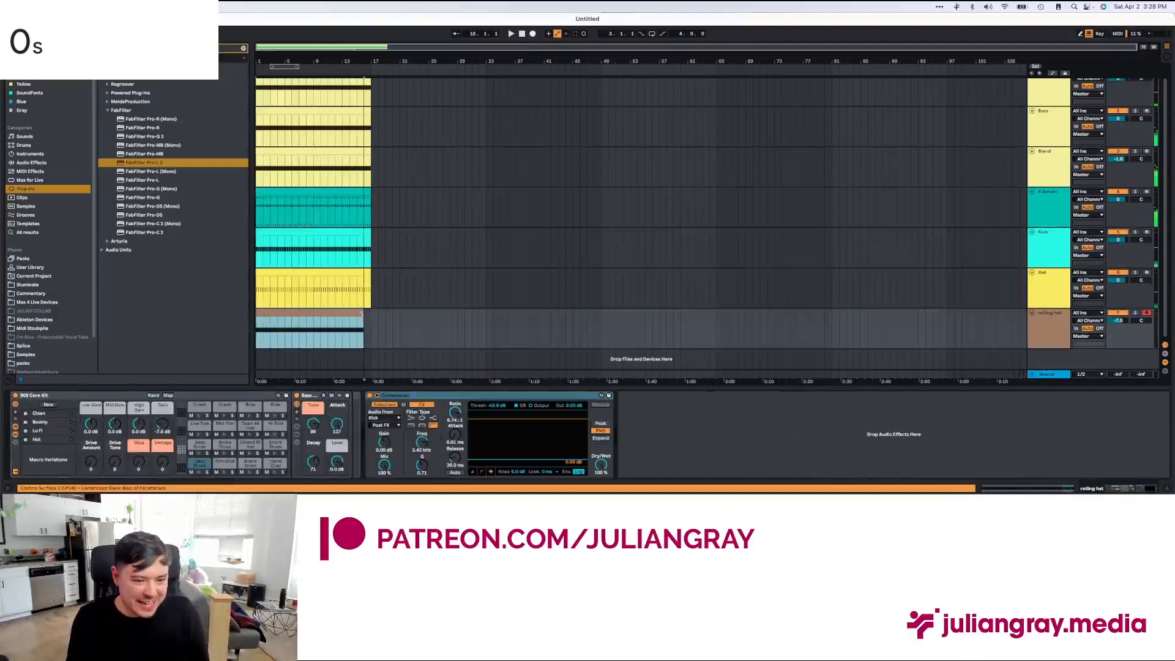
key(super+Tab)
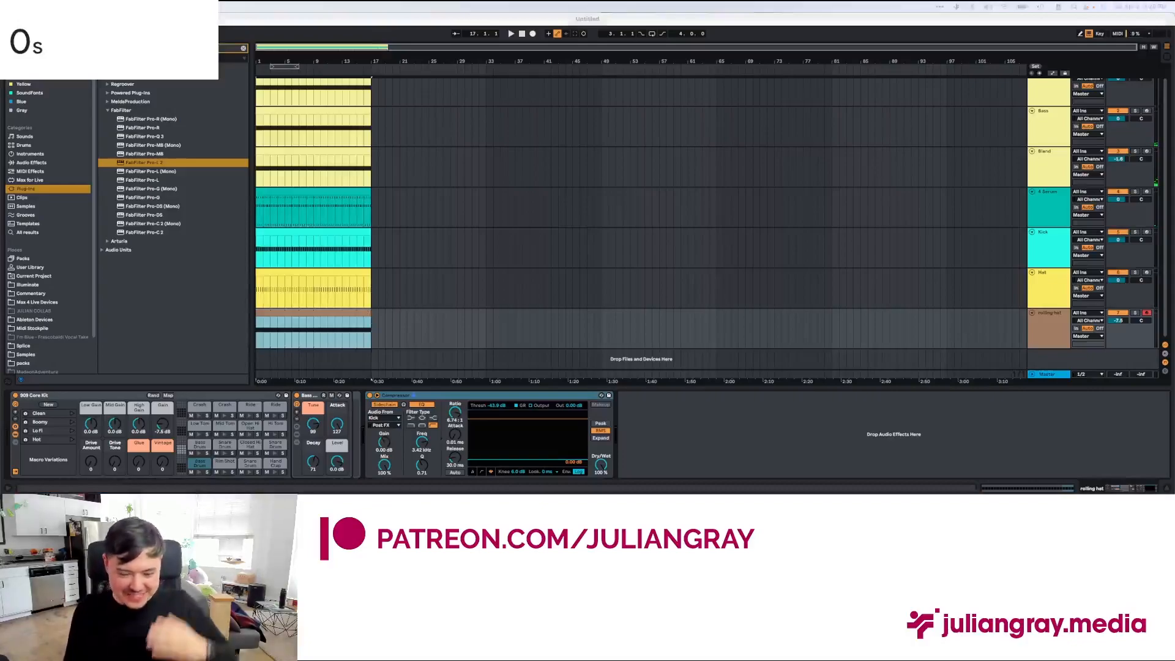
click(416, 154)
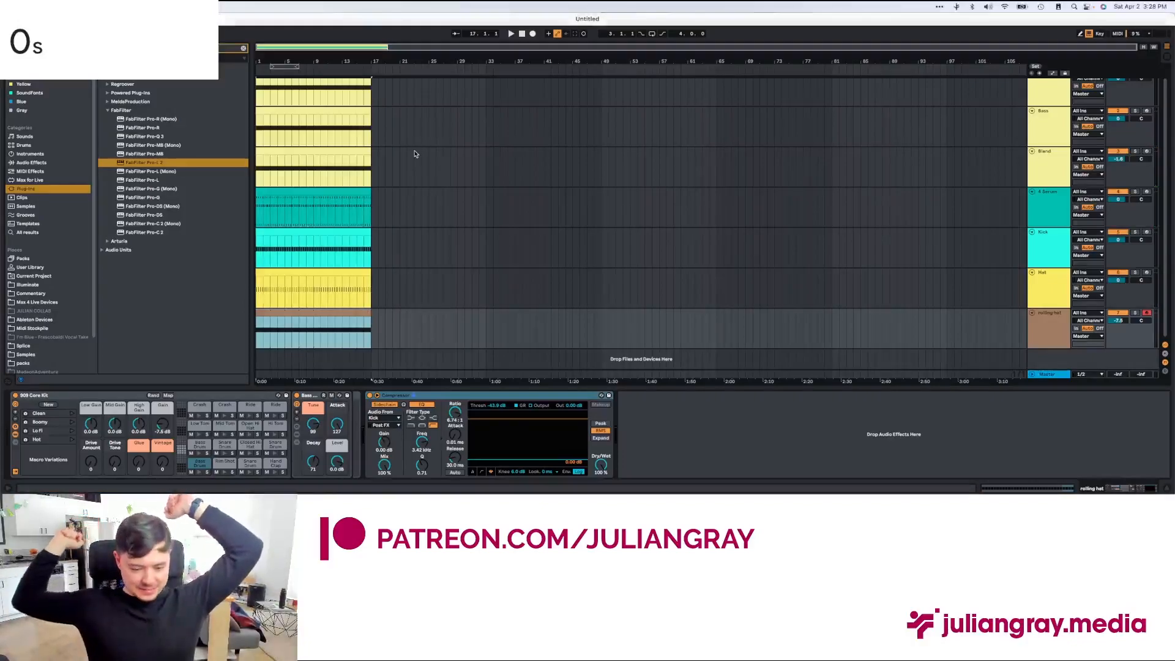
click(366, 169)
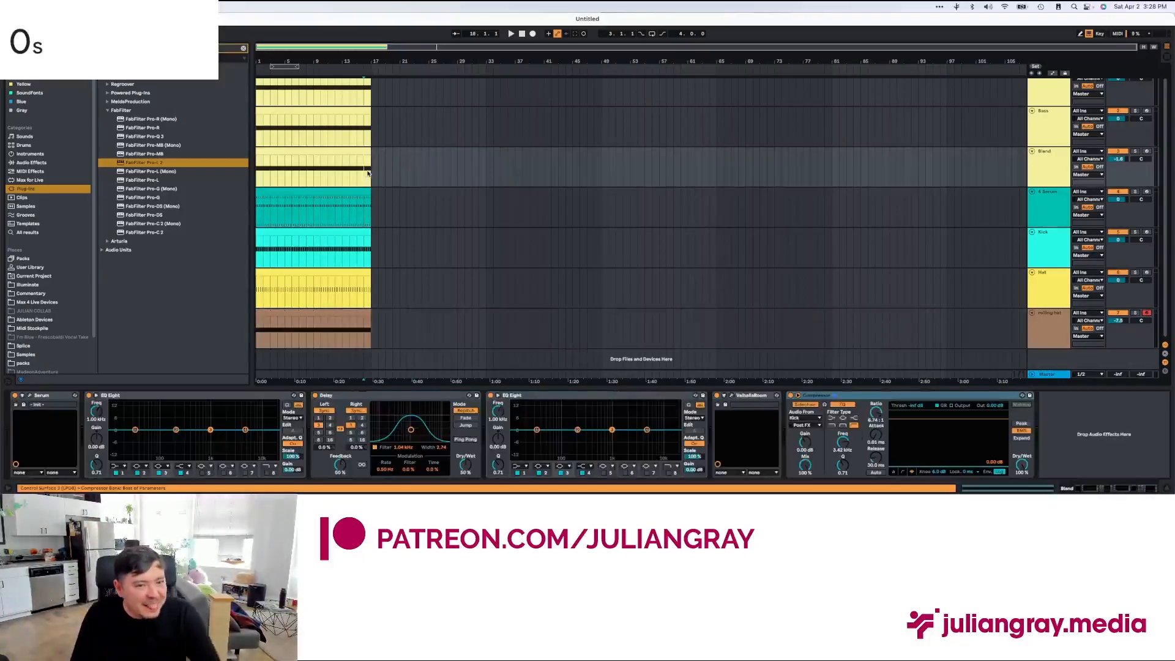
scroll(363, 171, up, 1)
scroll(363, 171, down, 1)
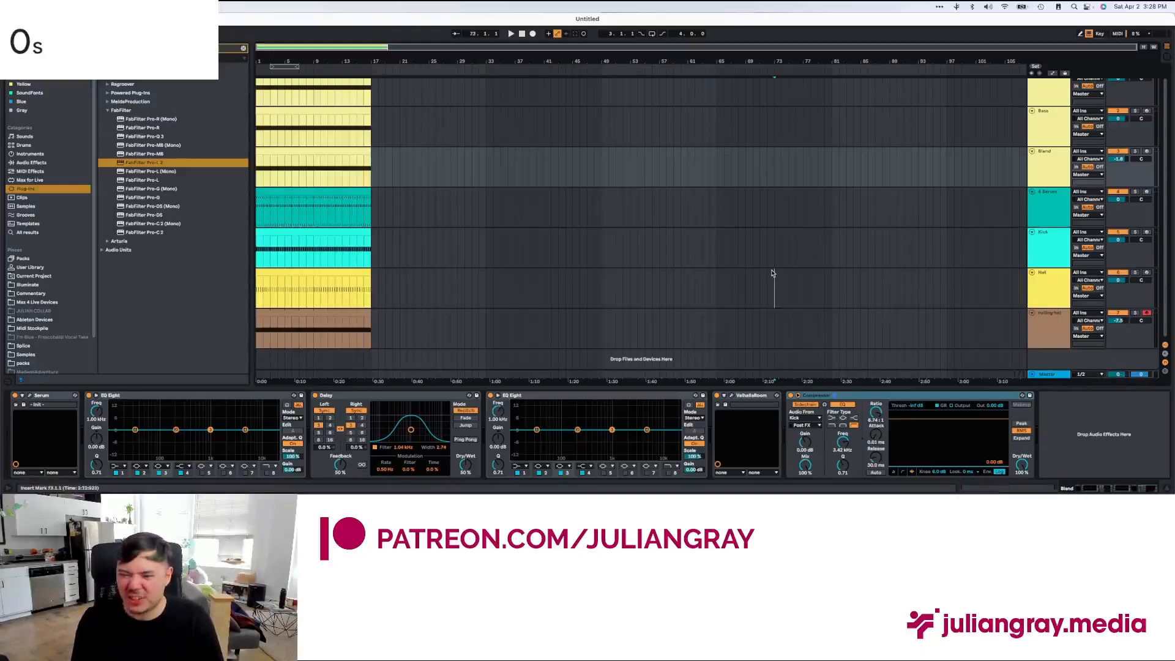
click(586, 282)
Step: Play the full arrangement from the start, checking the rolling hat, Bland and 4-Serum tracks' device chains, and stop playback
click(265, 252)
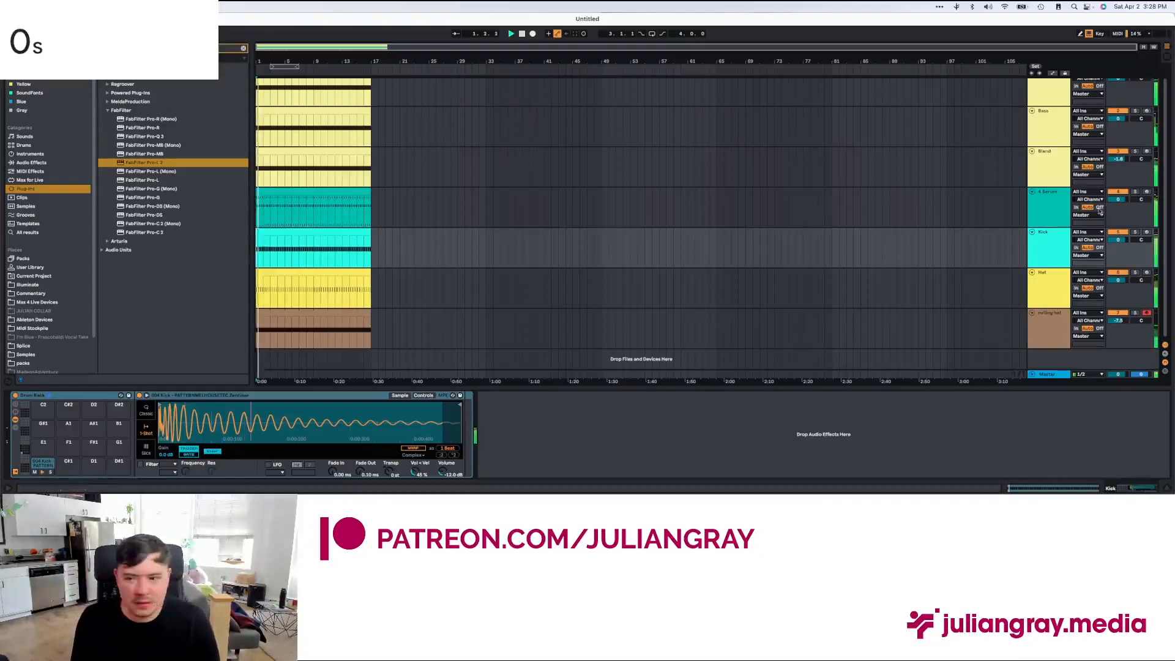
click(1063, 341)
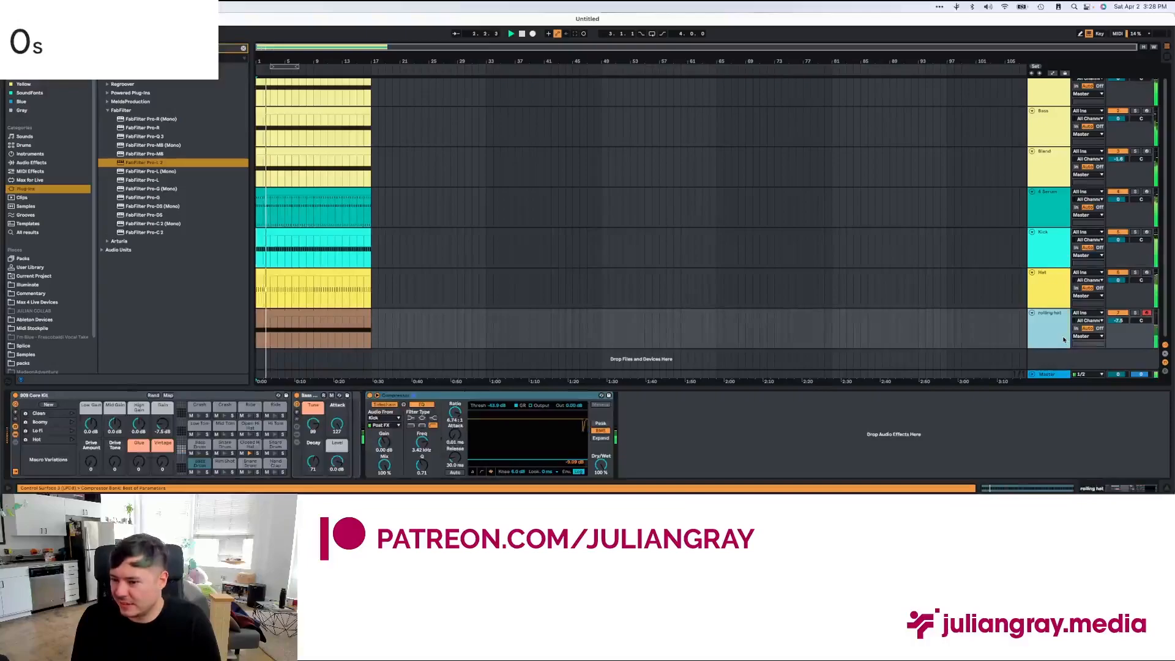
scroll(1062, 342, up, 1)
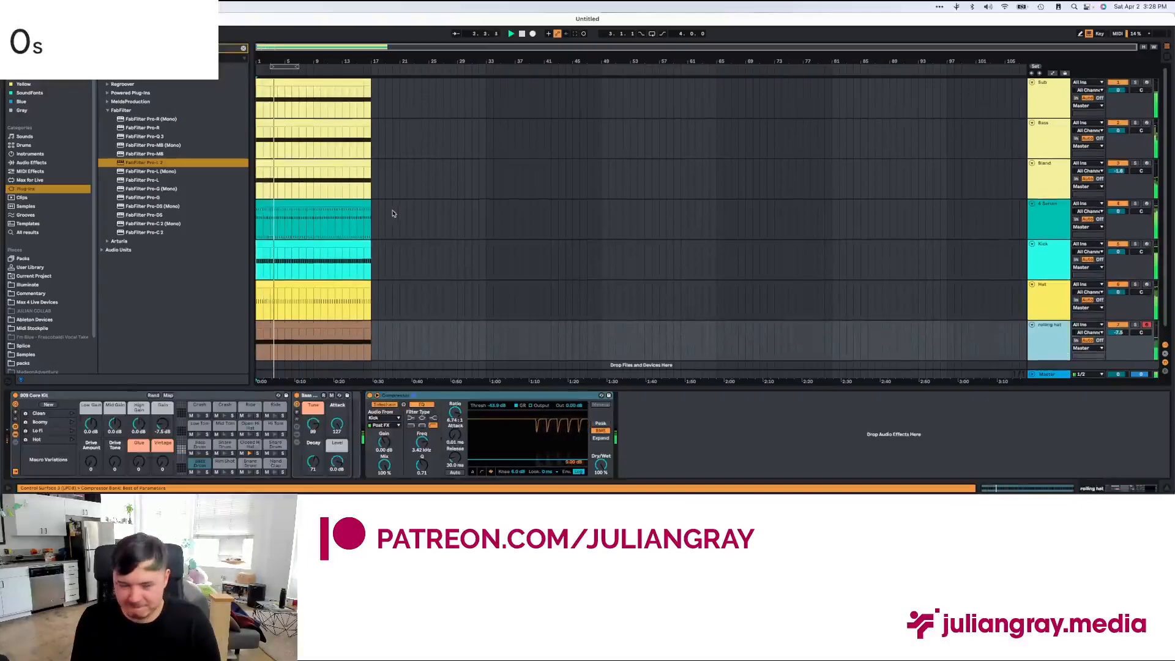
click(377, 187)
scroll(551, 260, down, 1)
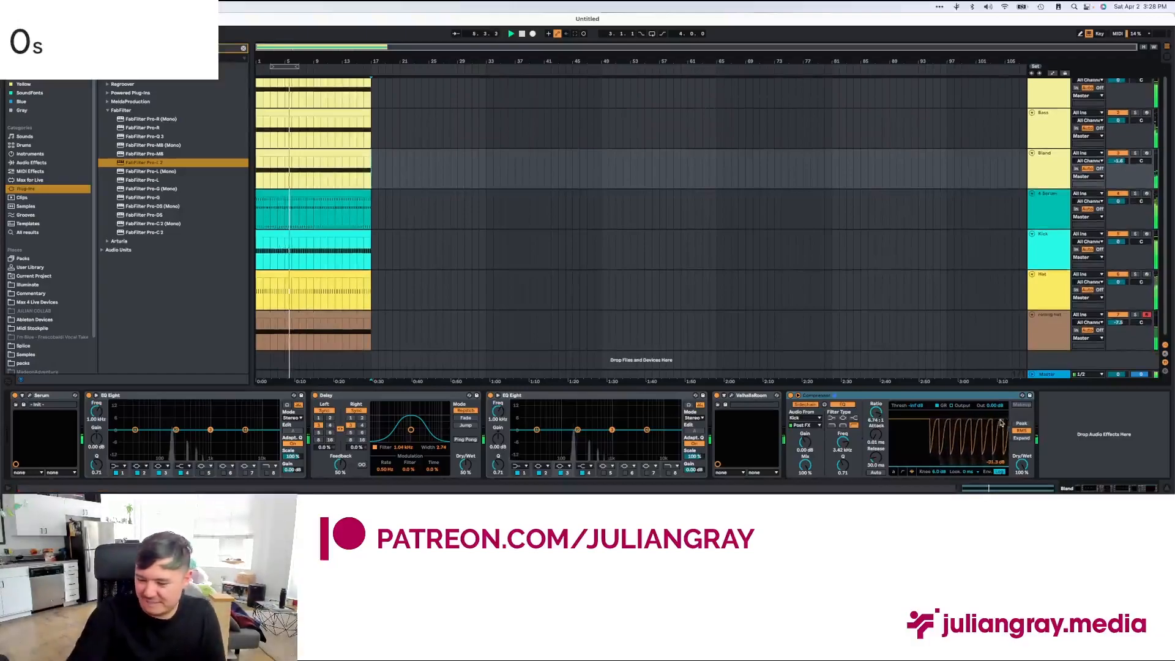
click(405, 209)
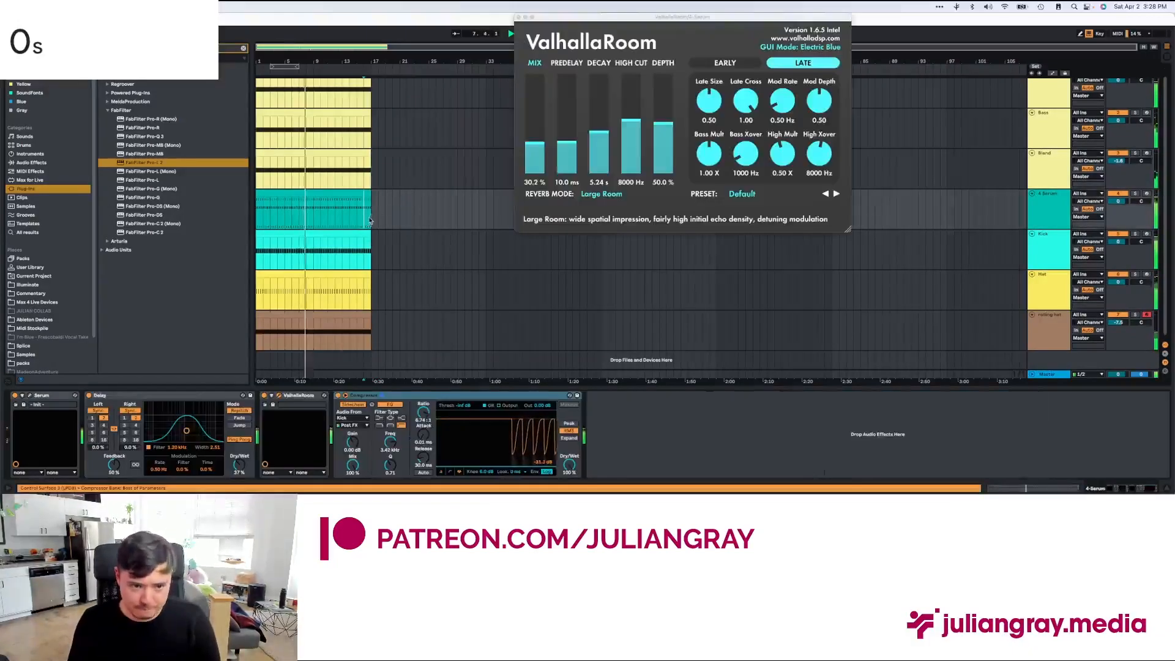
click(372, 217)
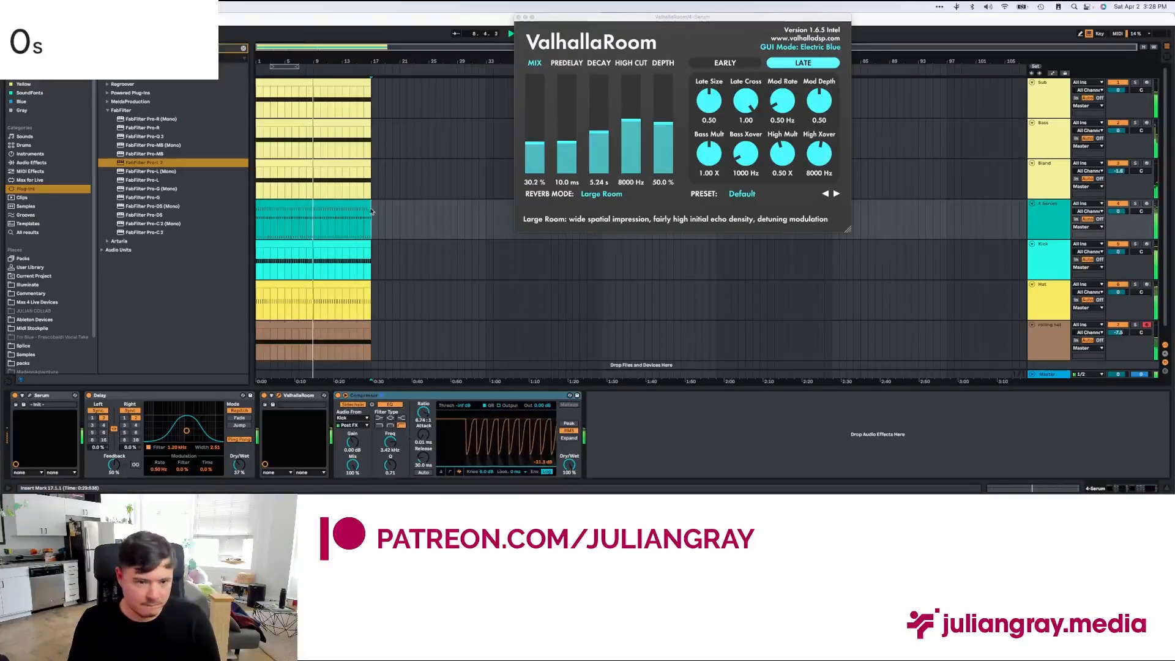
click(372, 184)
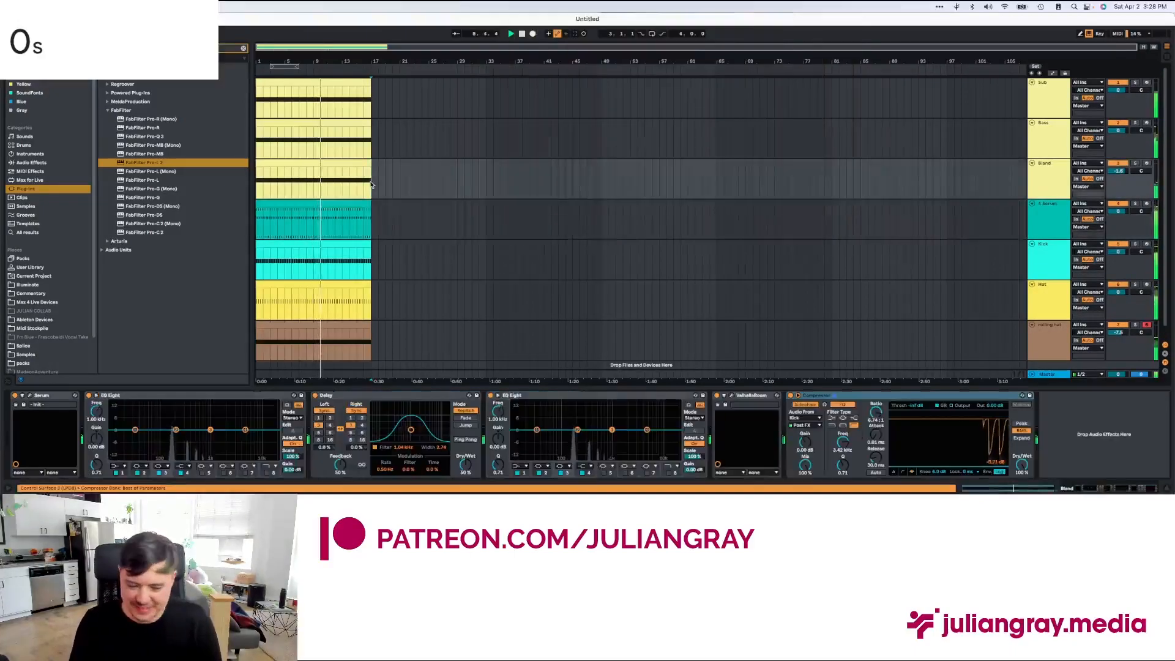
key(space)
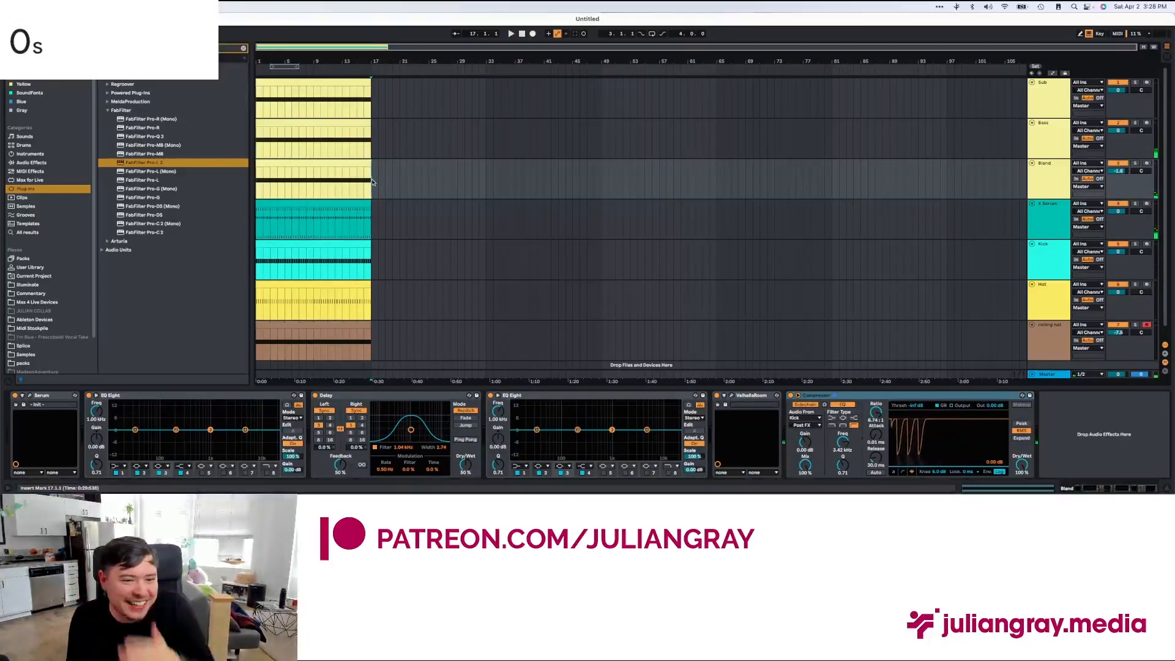
Step: Trim the start of the 4-Serum clip so that it begins at bar 9
drag(368, 161, 310, 163)
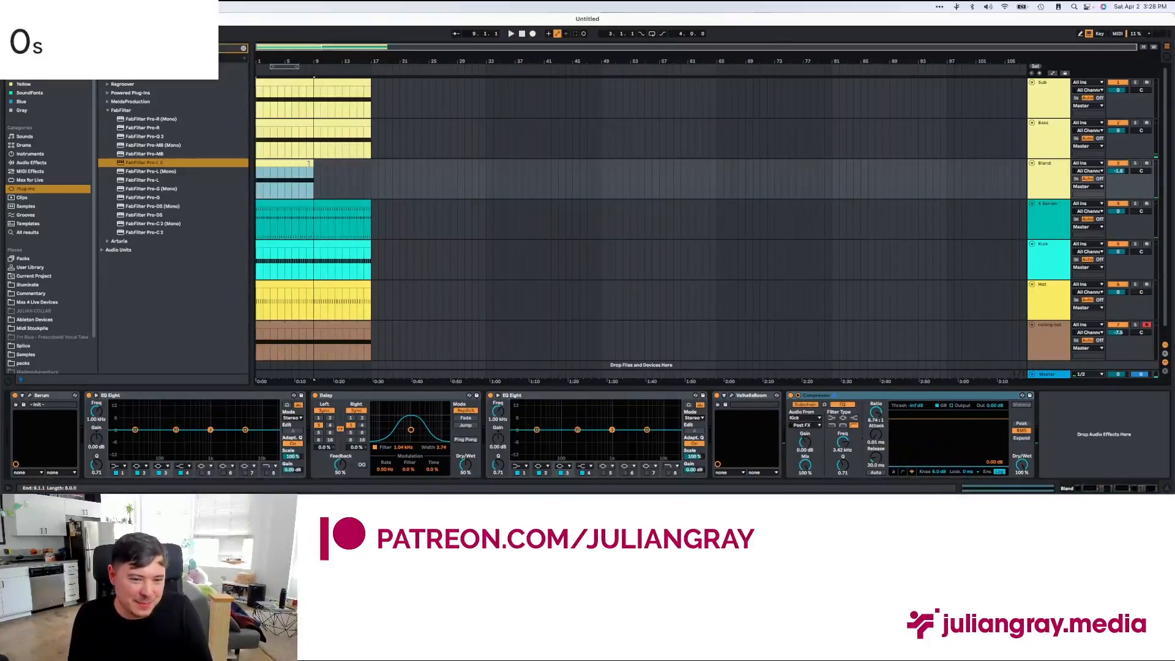
key(super+d)
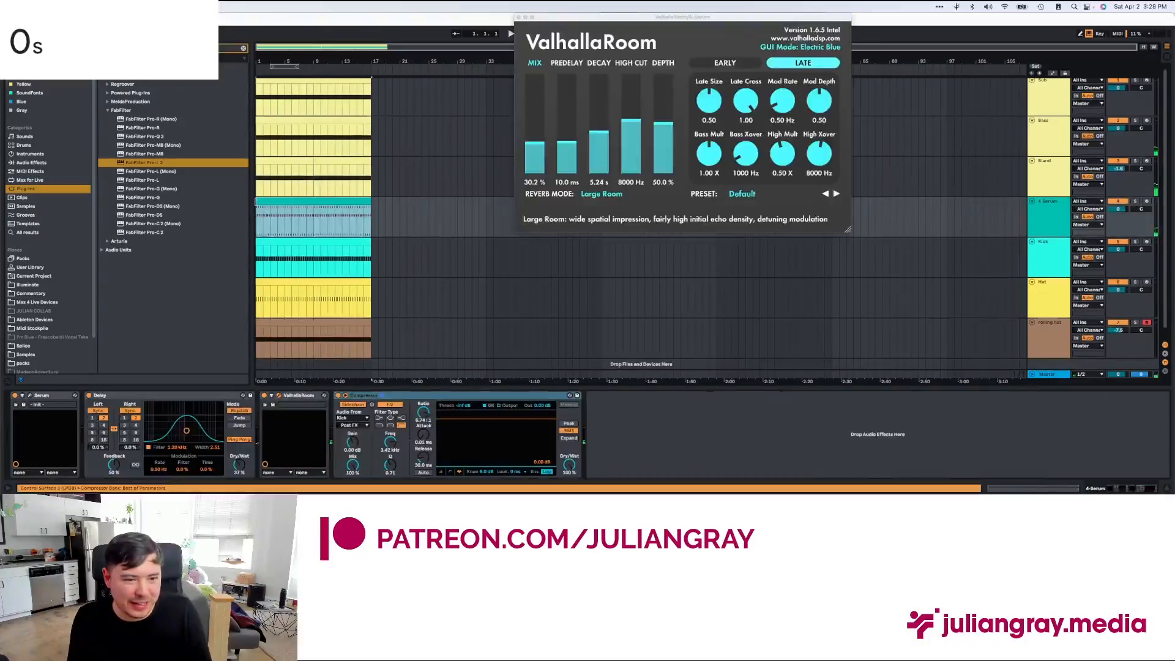
drag(257, 200, 308, 201)
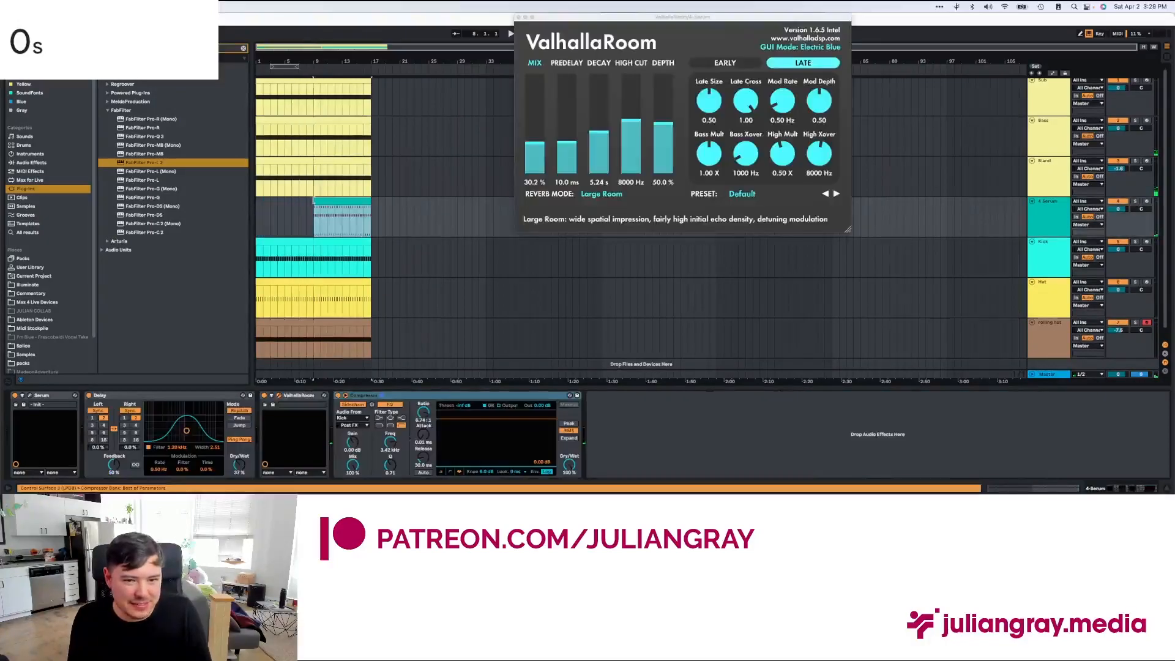
click(277, 211)
click(257, 213)
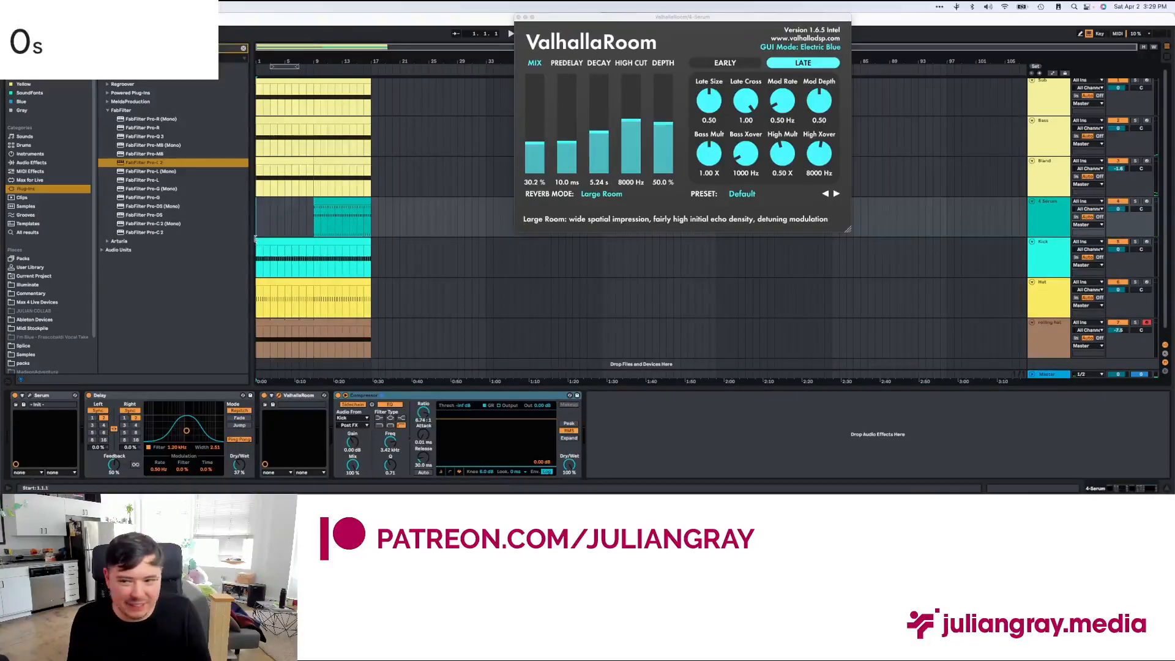
Step: Trim the starts of the Hat and rolling hat clips so that both begin at bar 5
click(257, 245)
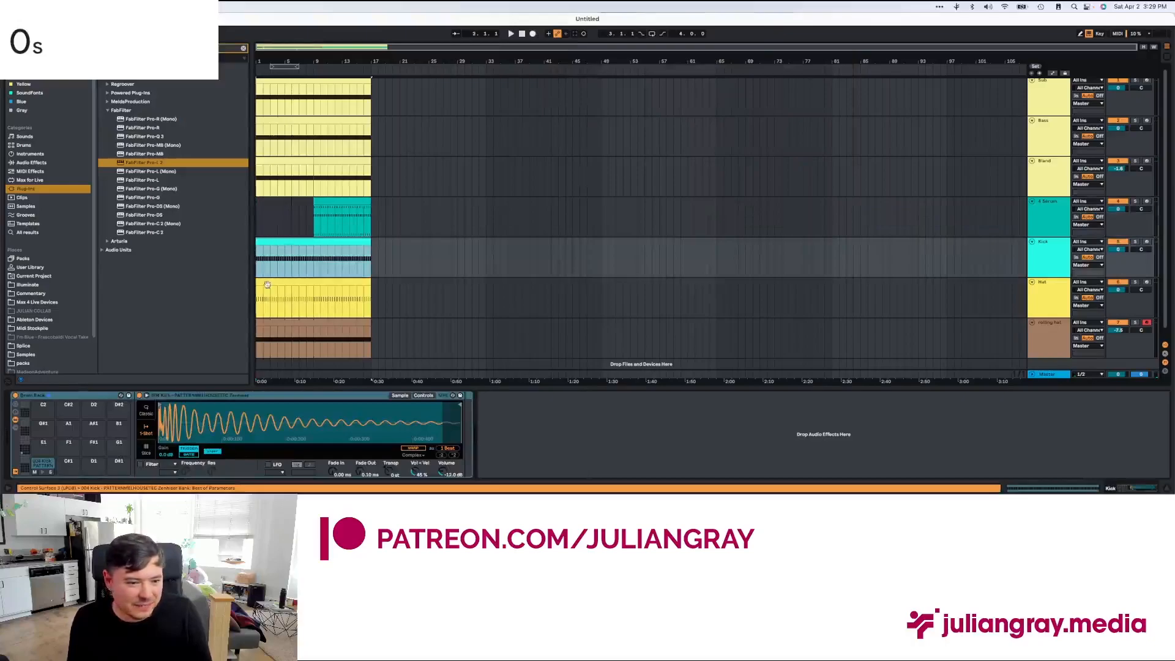
click(306, 283)
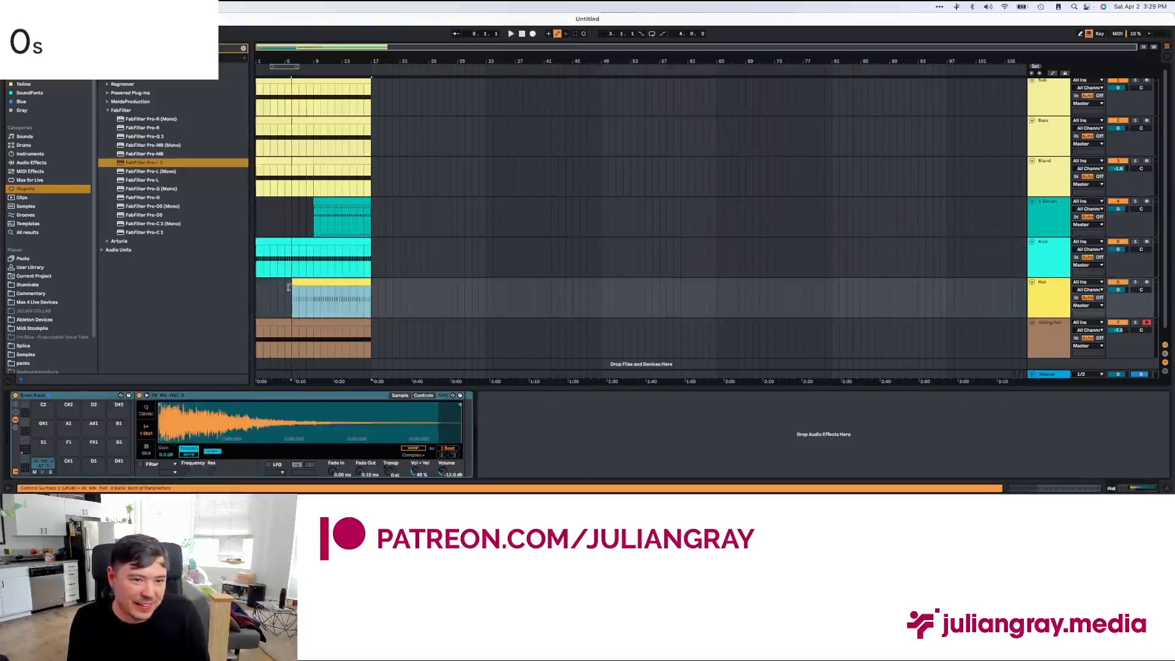
click(256, 325)
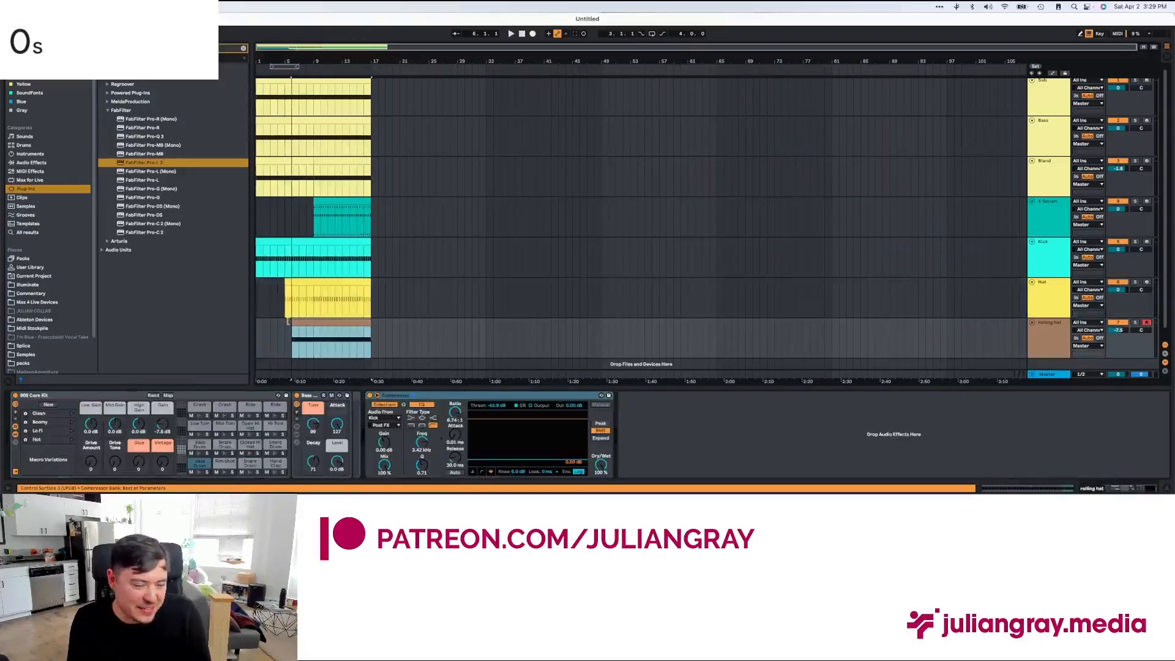
Step: Play the arrangement from the start and lower the Bass track's Auto Filter cutoff to below 1 kHz
click(267, 310)
key(space)
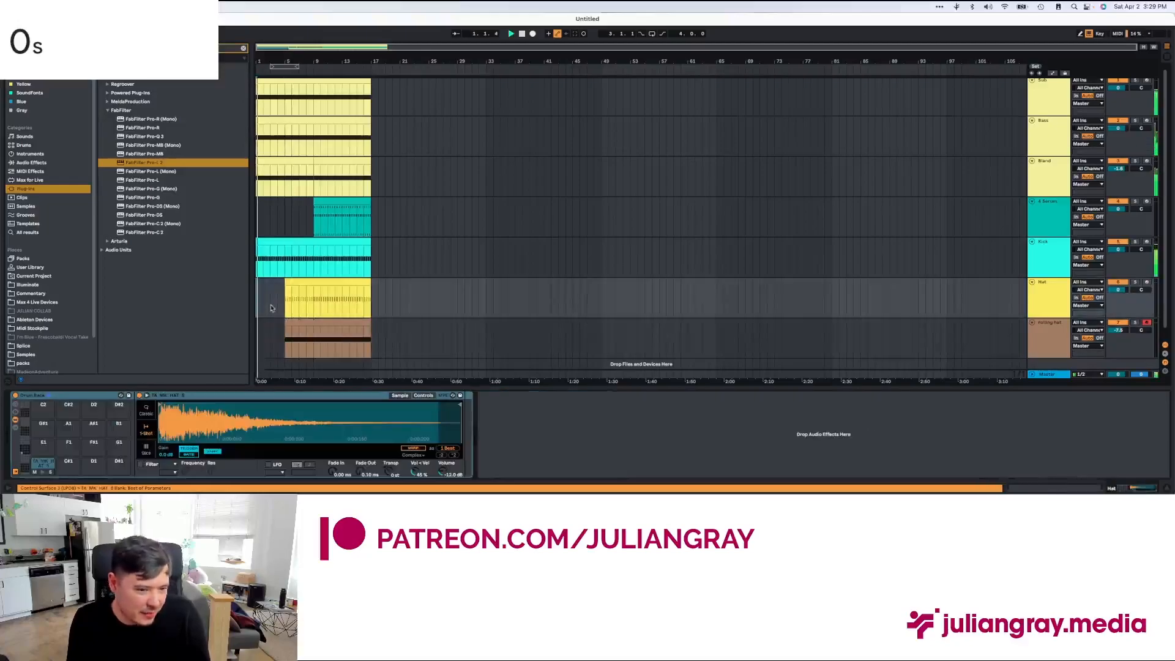
click(295, 137)
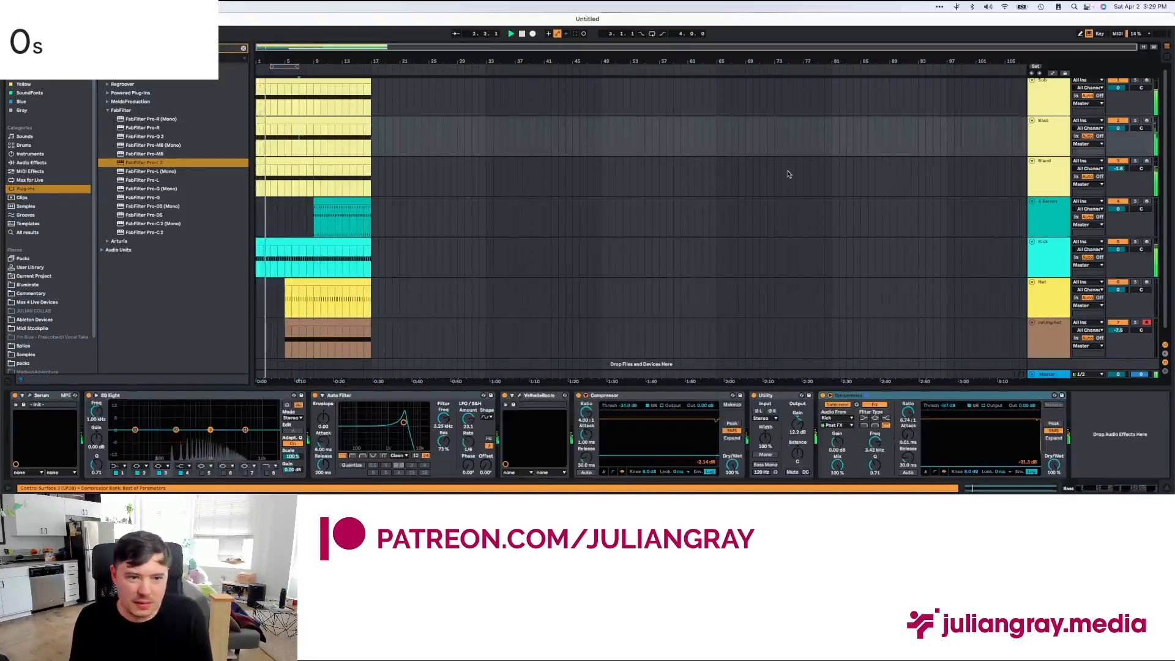
drag(406, 424, 392, 431)
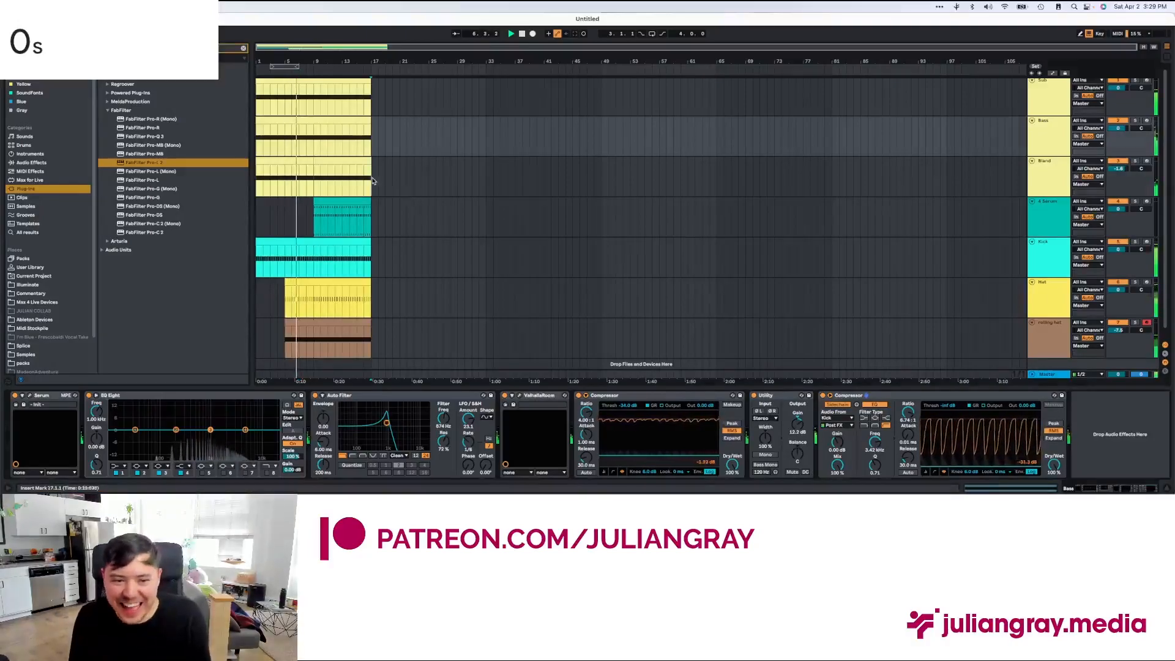
click(376, 195)
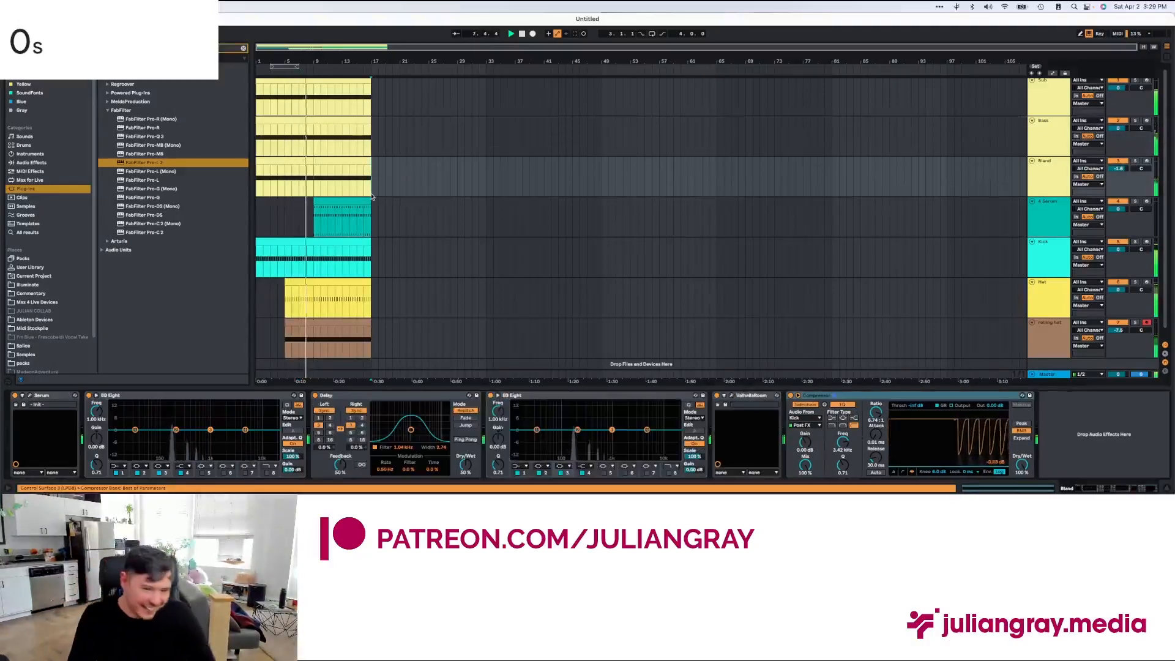
Step: Solo the Sub track, open its Serum instrument and listen to it from bar 9
click(313, 345)
click(1040, 136)
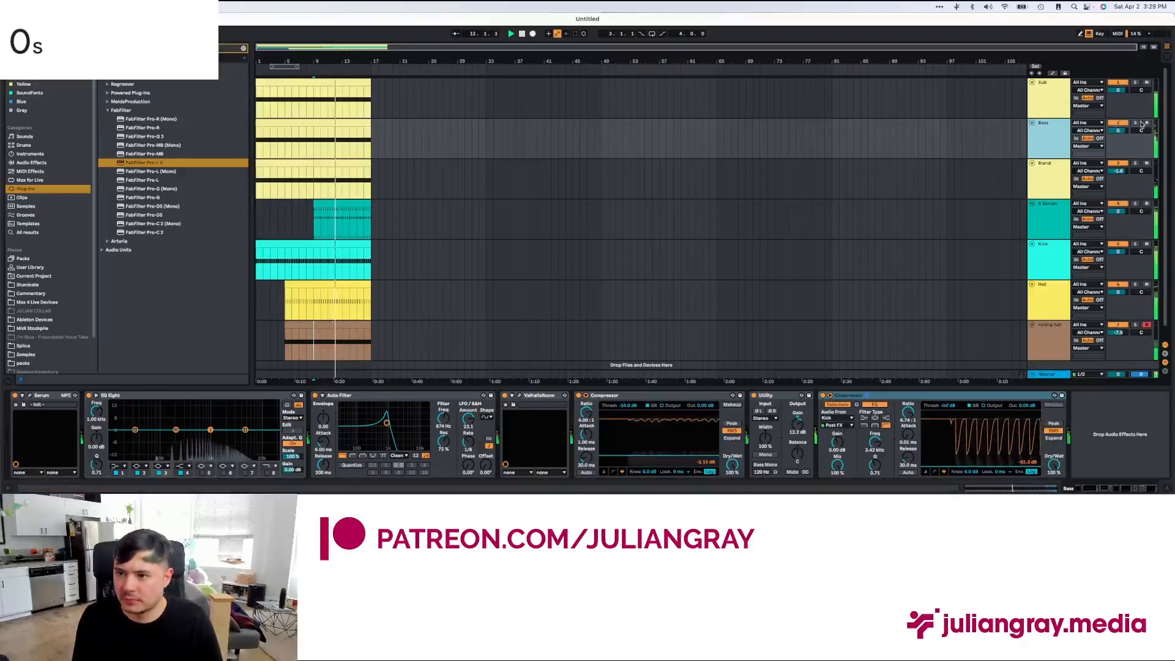
click(1141, 125)
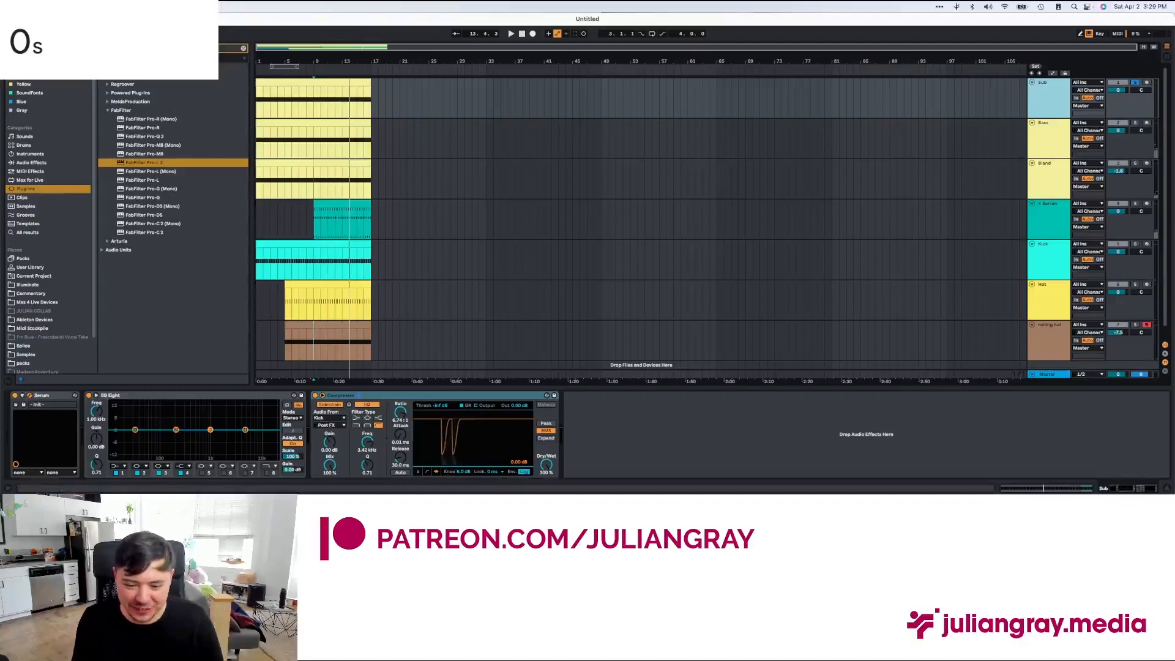
drag(303, 177, 582, 75)
click(585, 117)
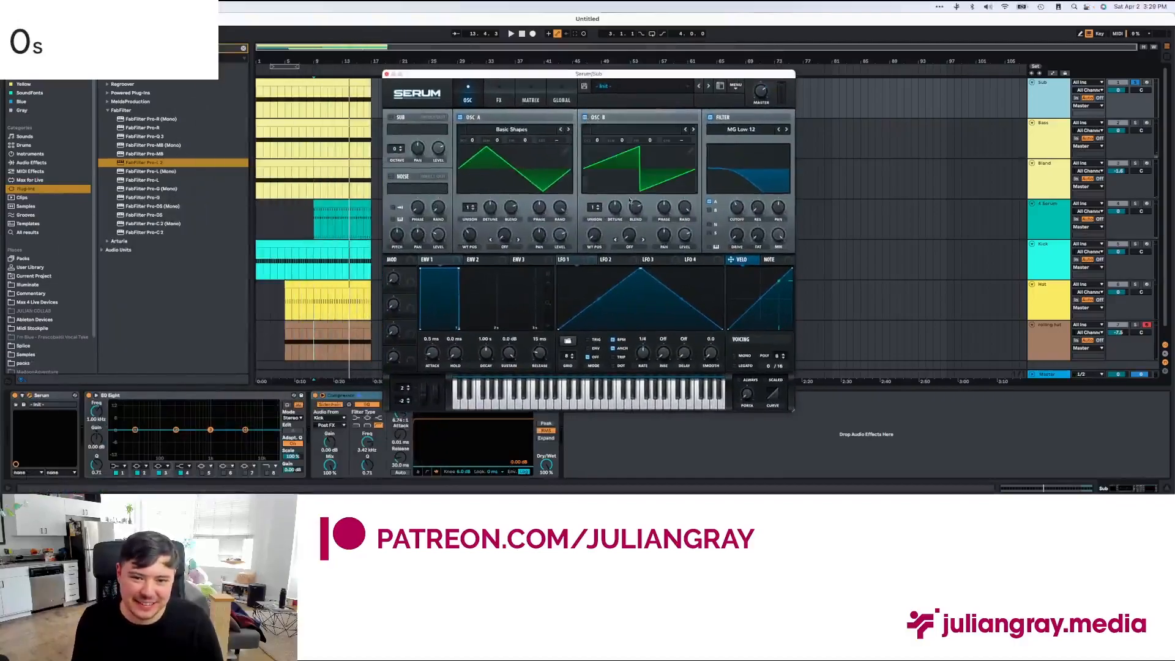
key(space)
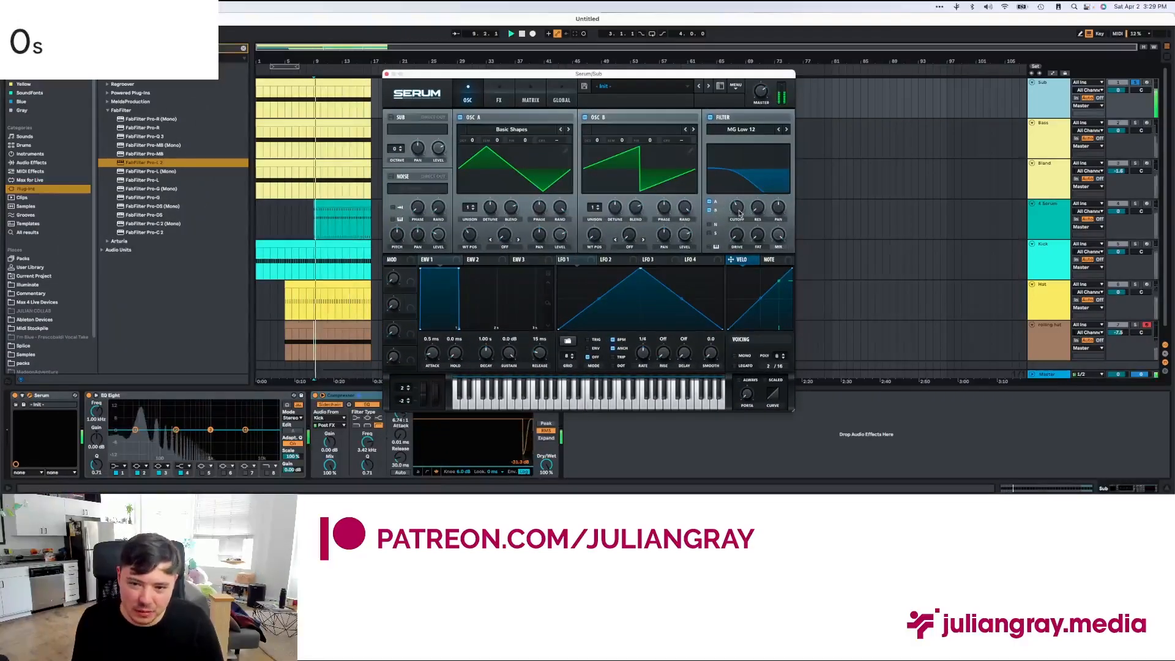
Step: Unsolo the Sub track, close Serum, play all tracks from bar 6 and show the Bass track's device chain
click(936, 99)
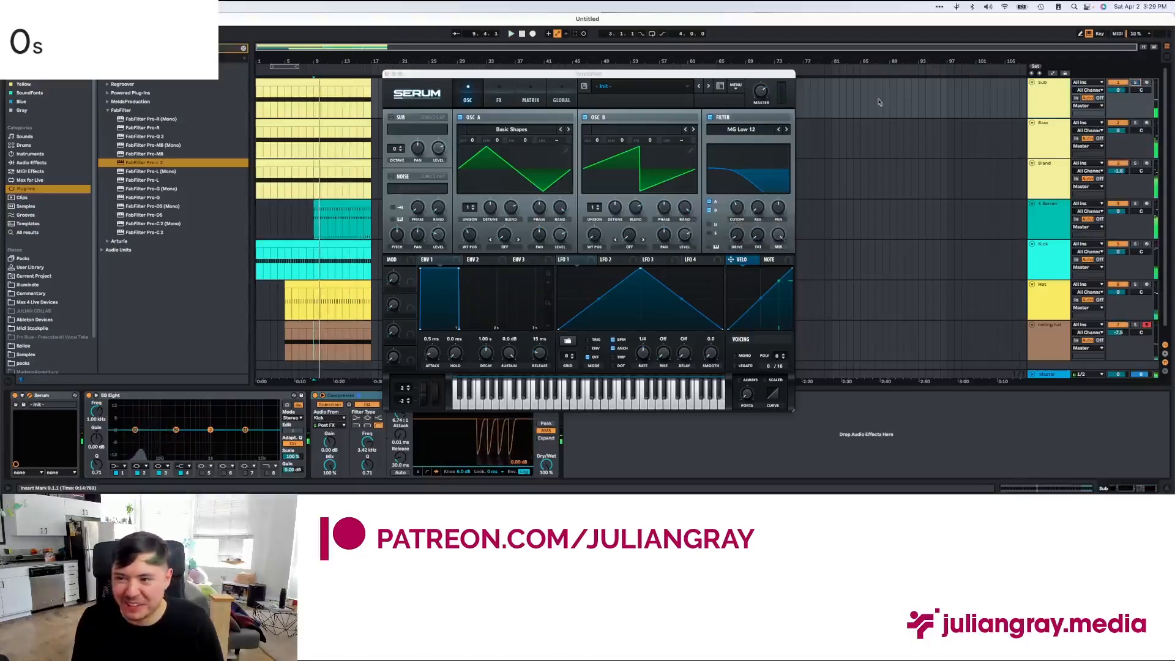
click(386, 74)
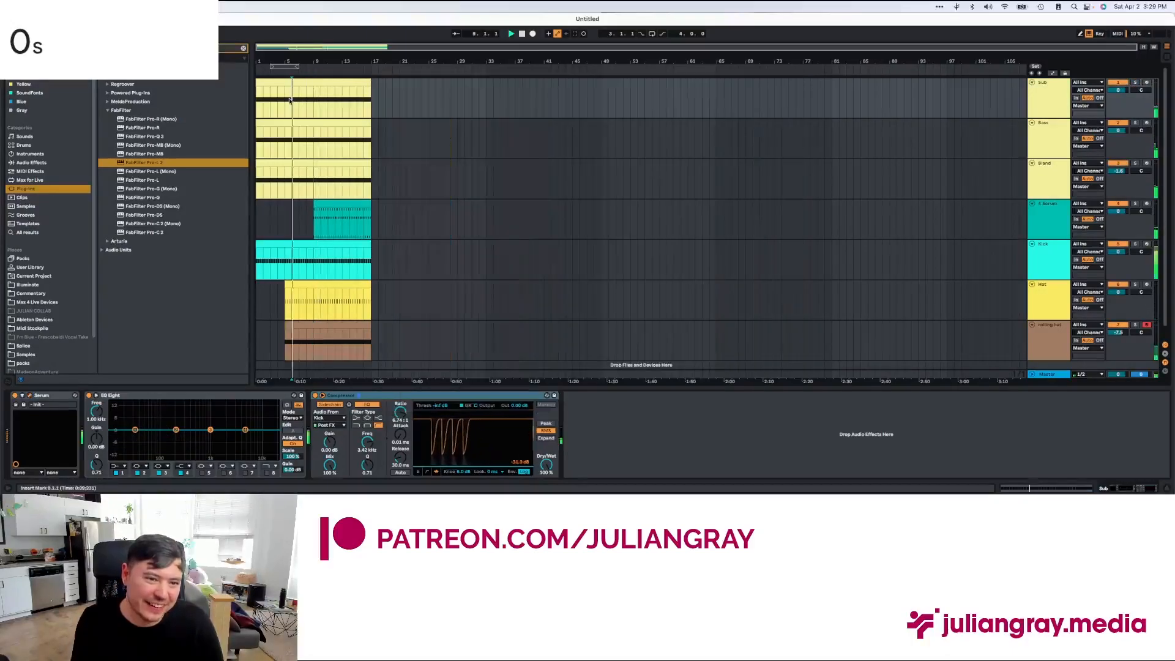
click(309, 97)
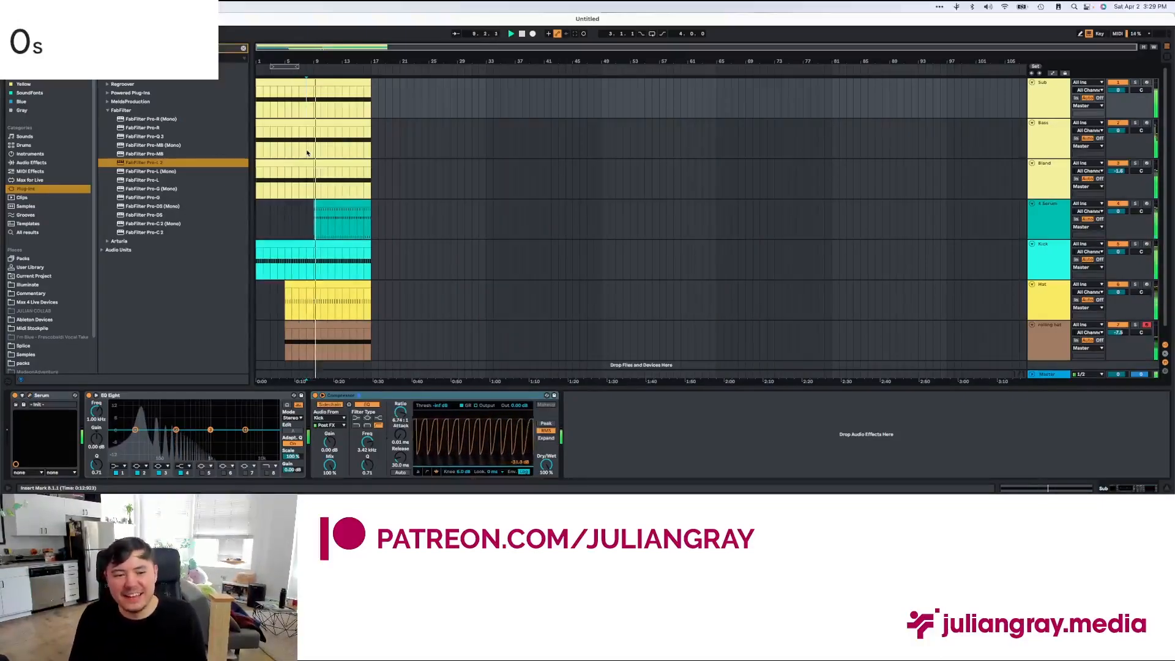
click(344, 147)
key(super+v)
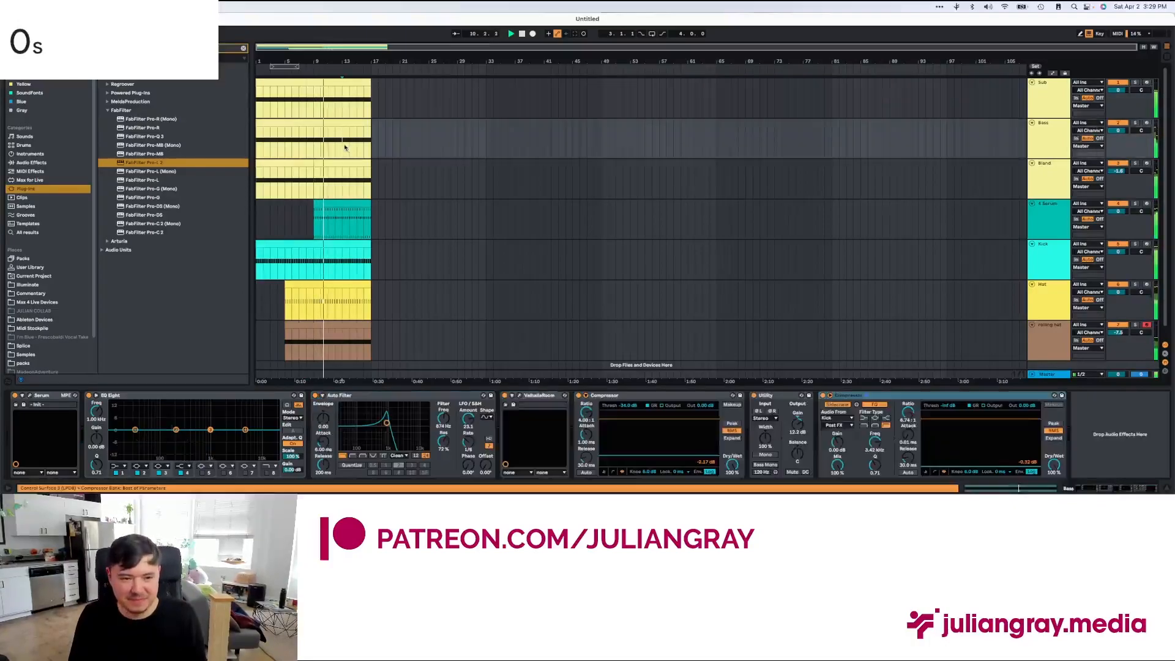